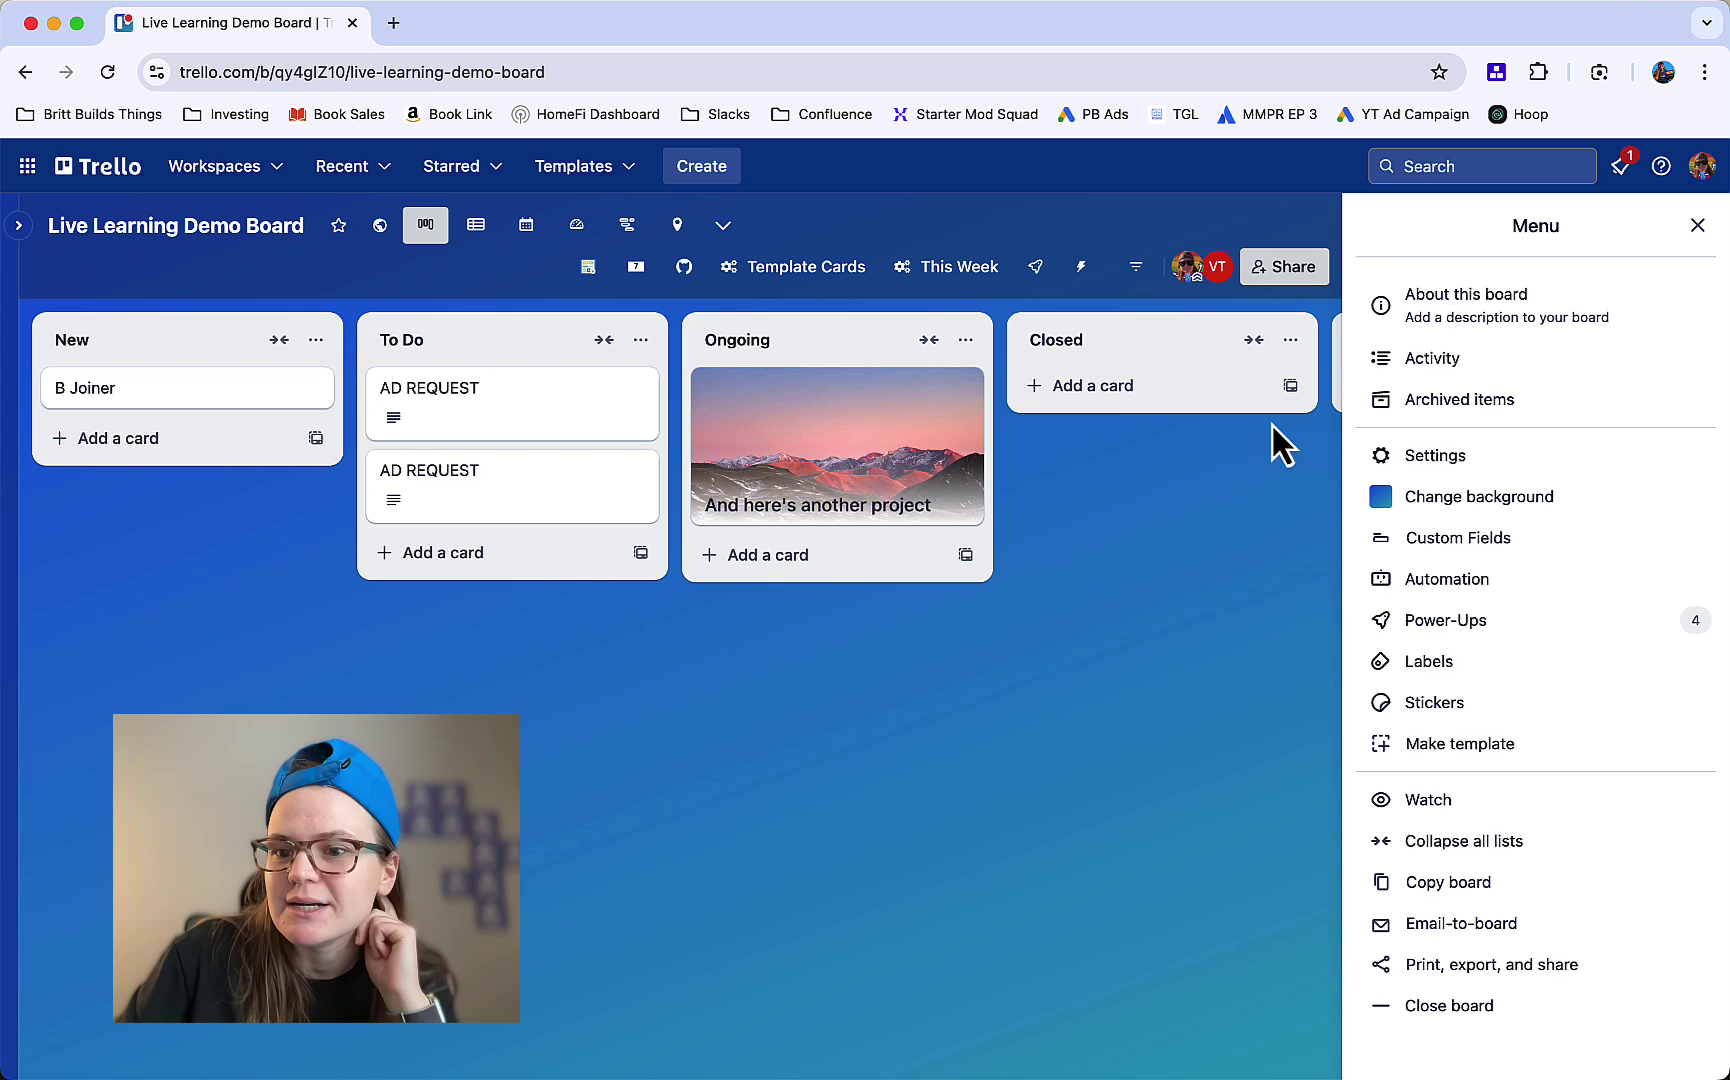
Step: Create a Date-type custom field named Closing, shown on the front of cards
{"action": "left_click", "coordinate": [1697, 225]}
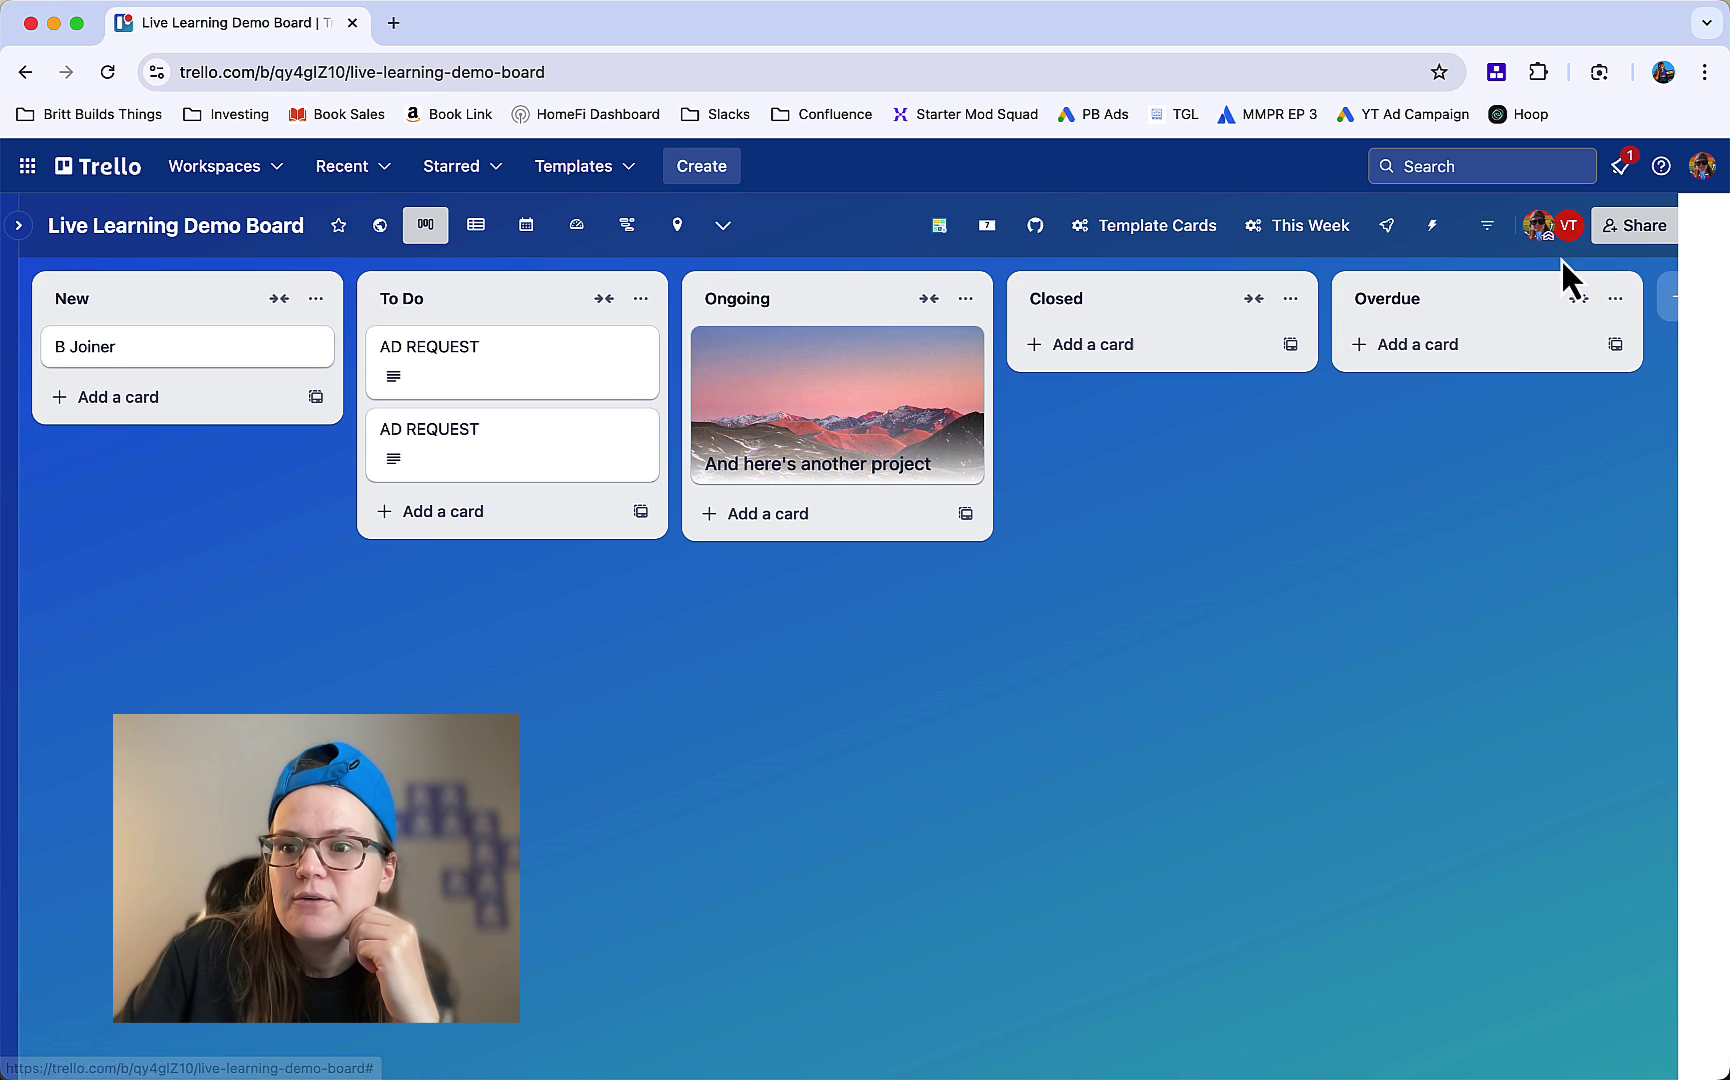
{"action": "left_click", "coordinate": [1703, 225]}
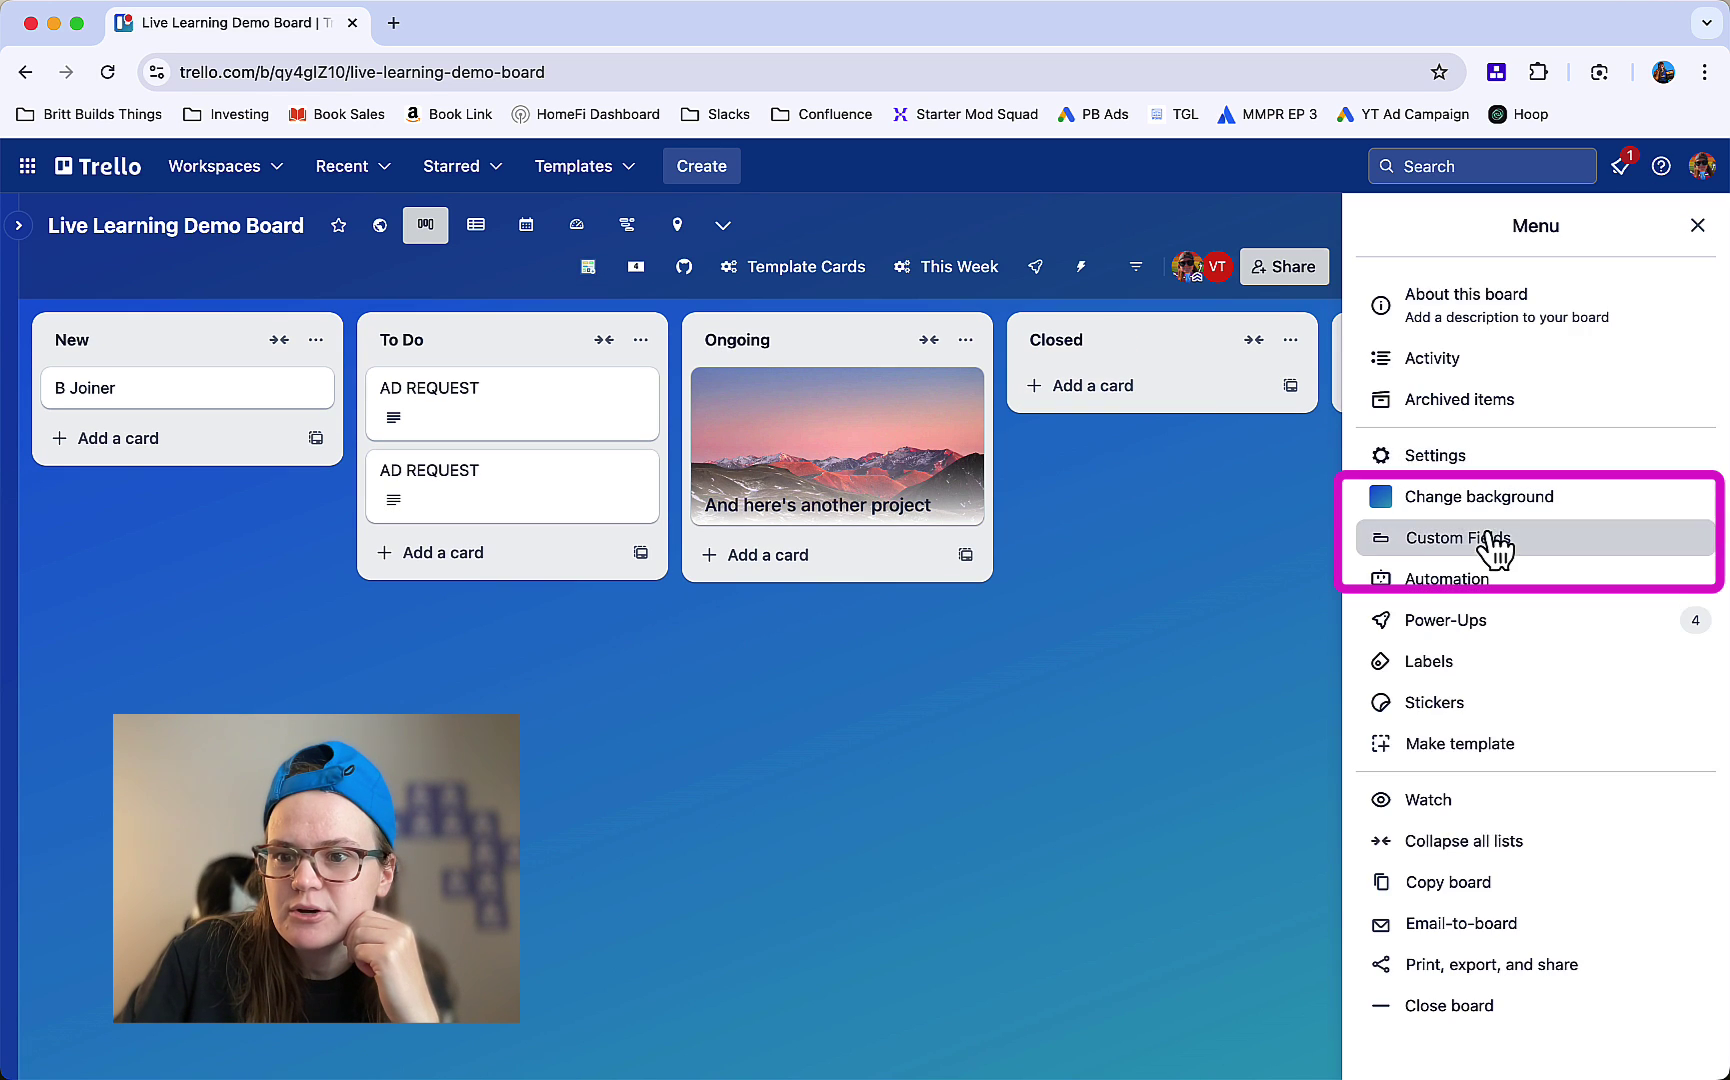
{"action": "left_click", "coordinate": [1470, 538]}
{"action": "left_click", "coordinate": [1550, 884]}
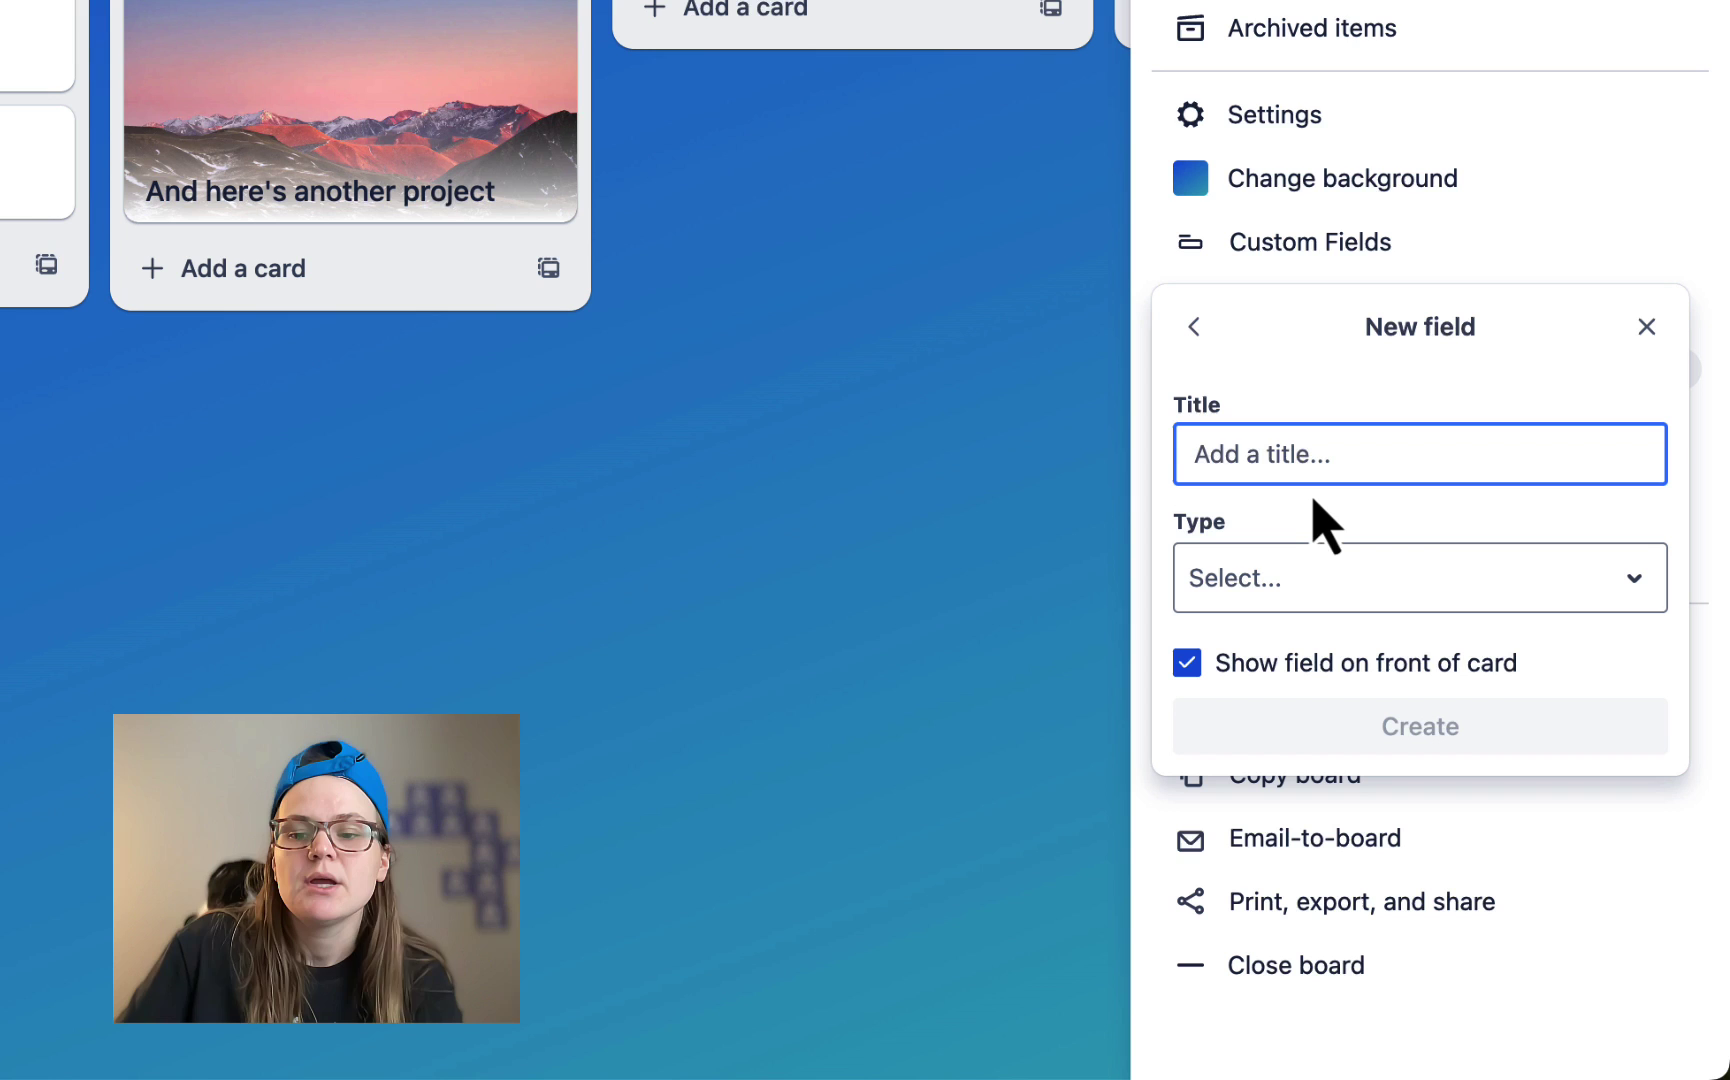
{"action": "type", "text": "Closing"}
{"action": "left_click", "coordinate": [1371, 585]}
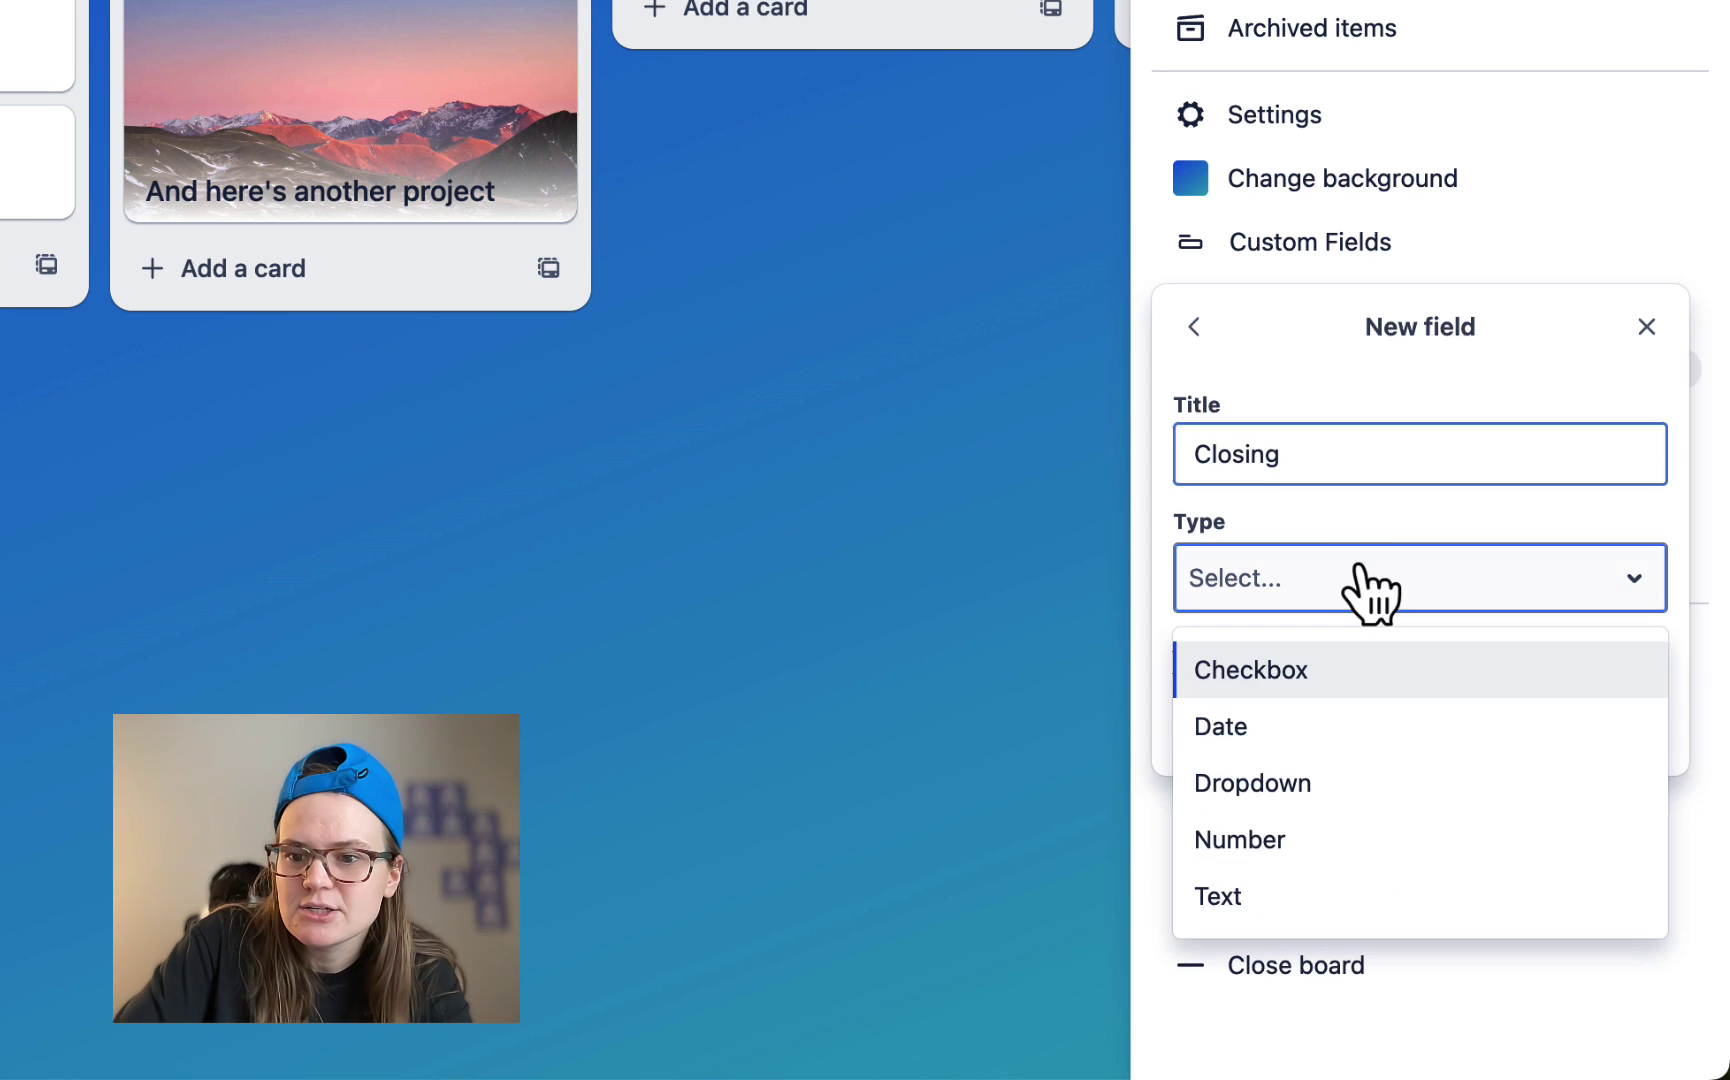
{"action": "left_click", "coordinate": [1345, 726]}
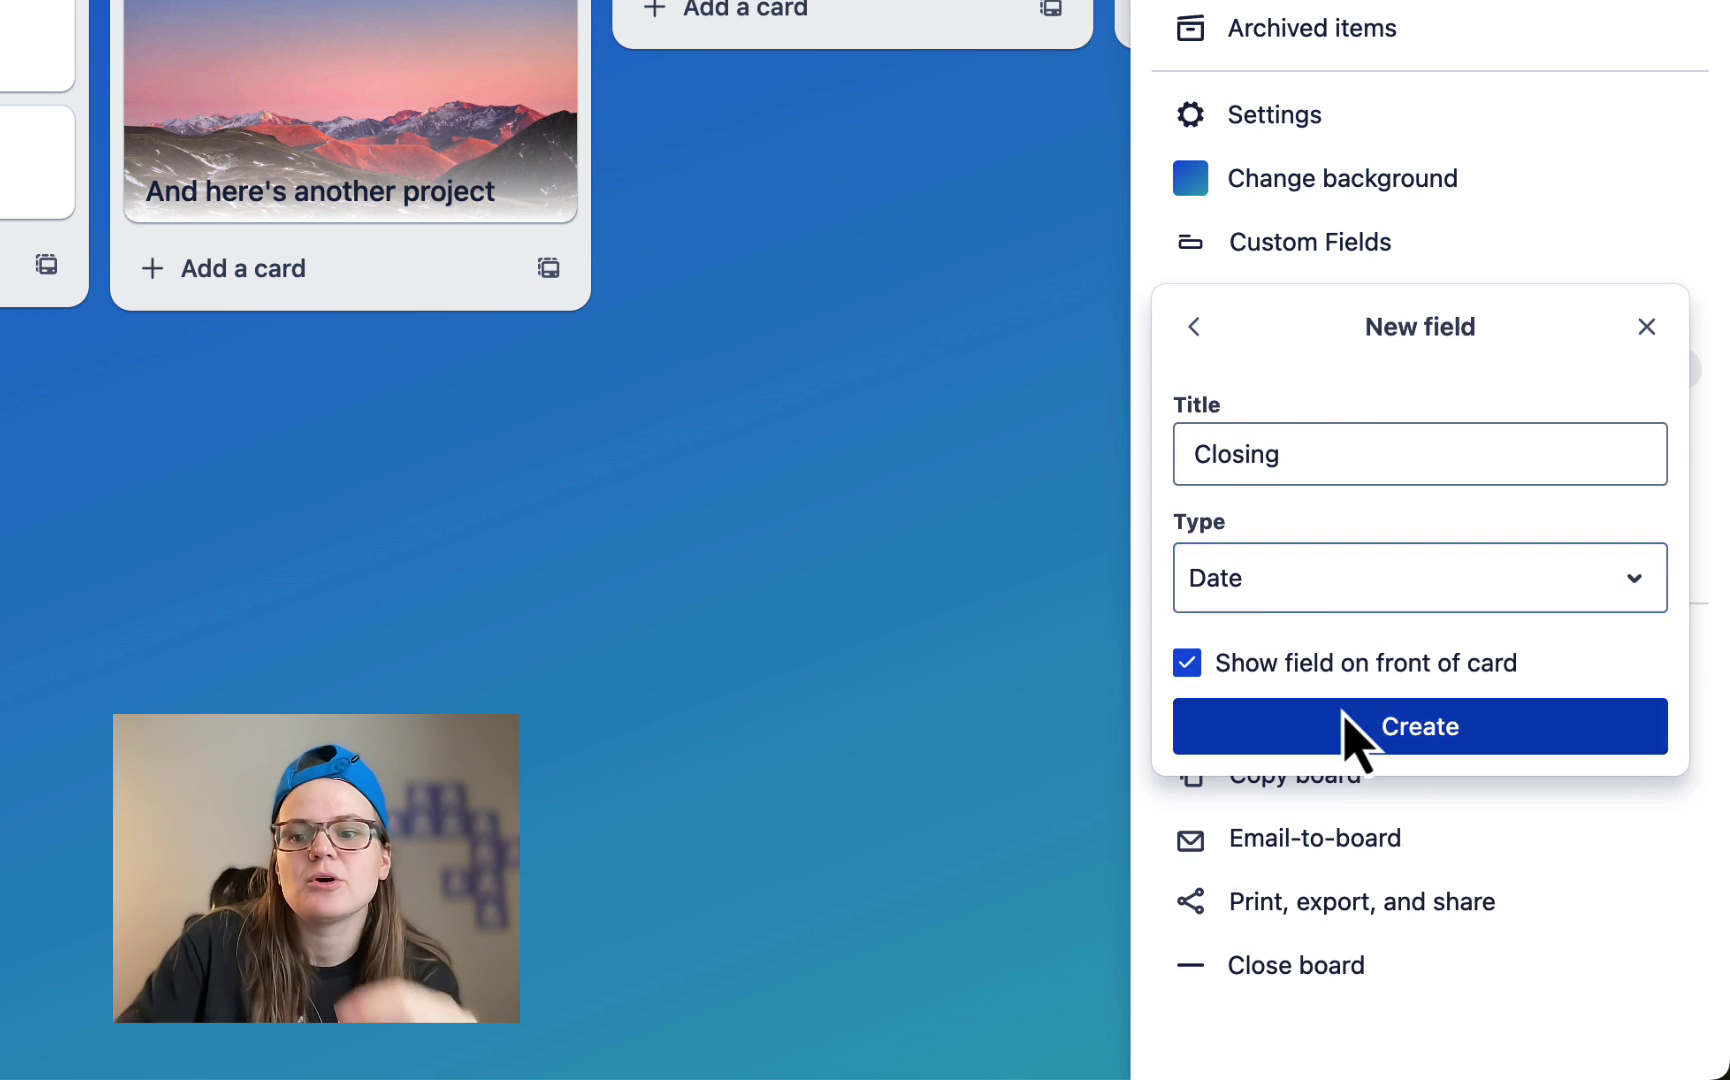
{"action": "left_click", "coordinate": [1350, 726]}
Step: Close the custom fields list and open the board's automation Rules
{"action": "left_click", "coordinate": [1147, 822]}
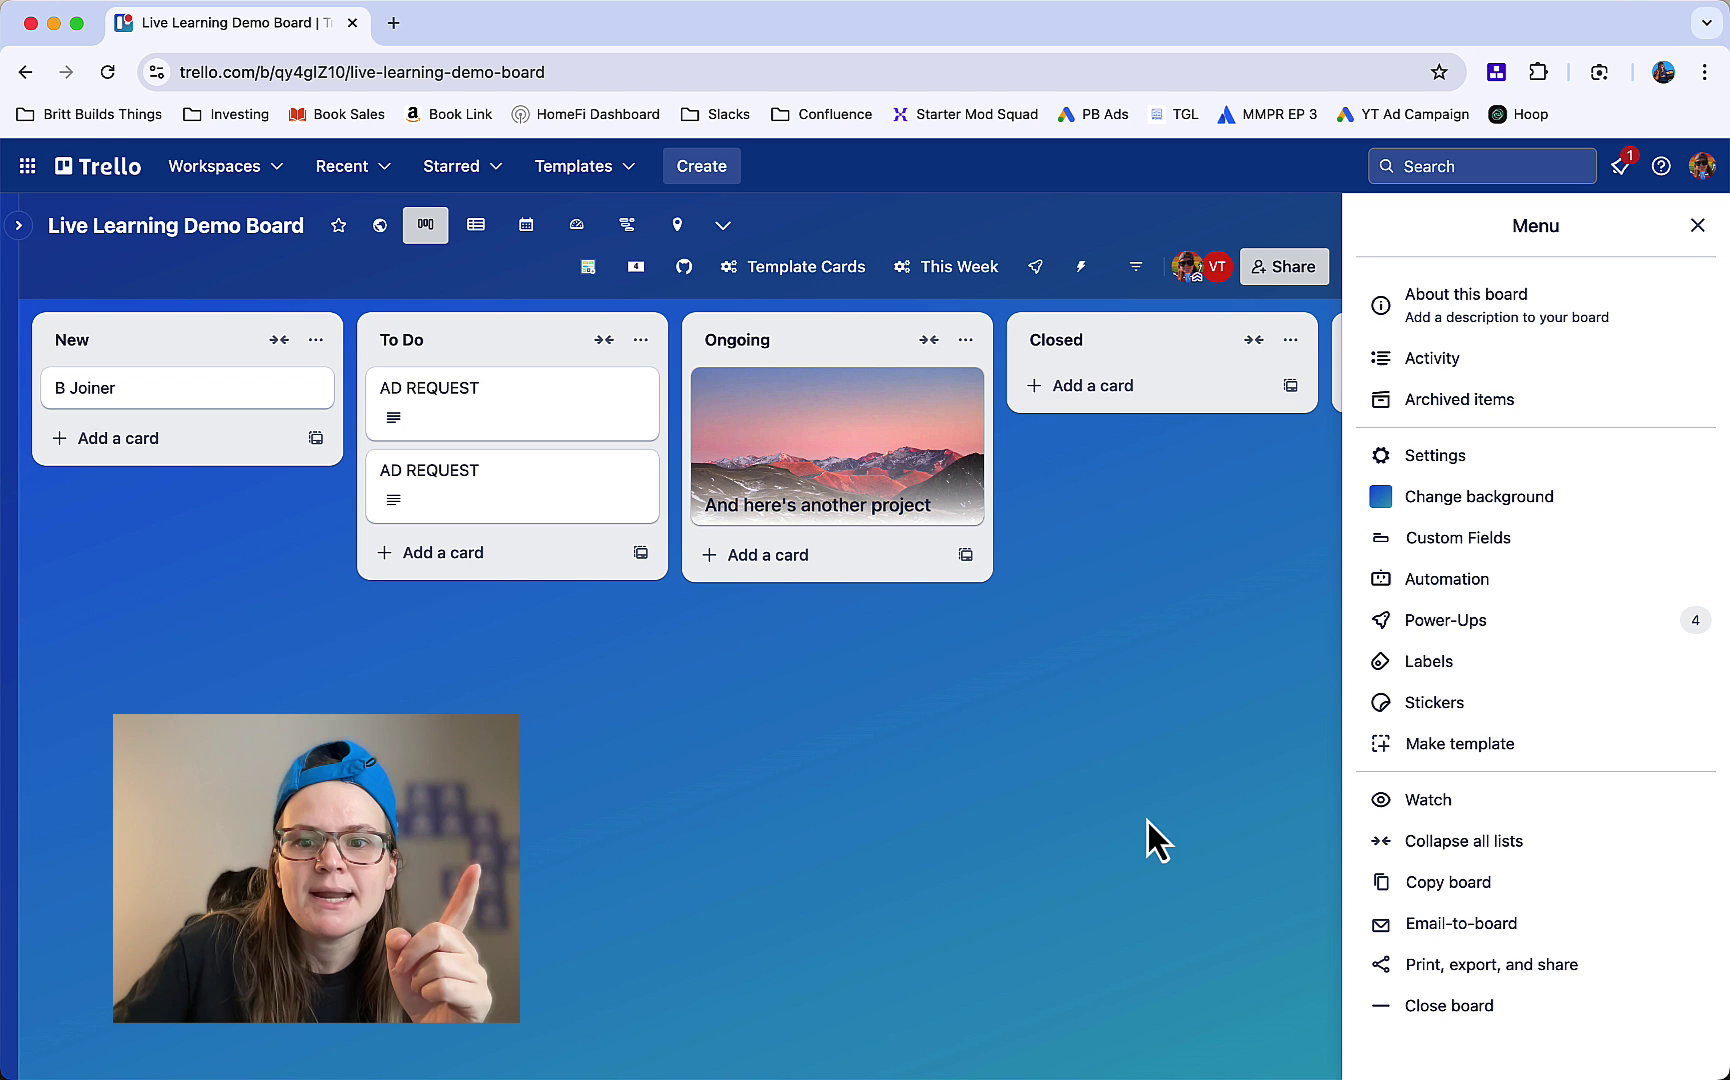
{"action": "left_click", "coordinate": [1086, 278]}
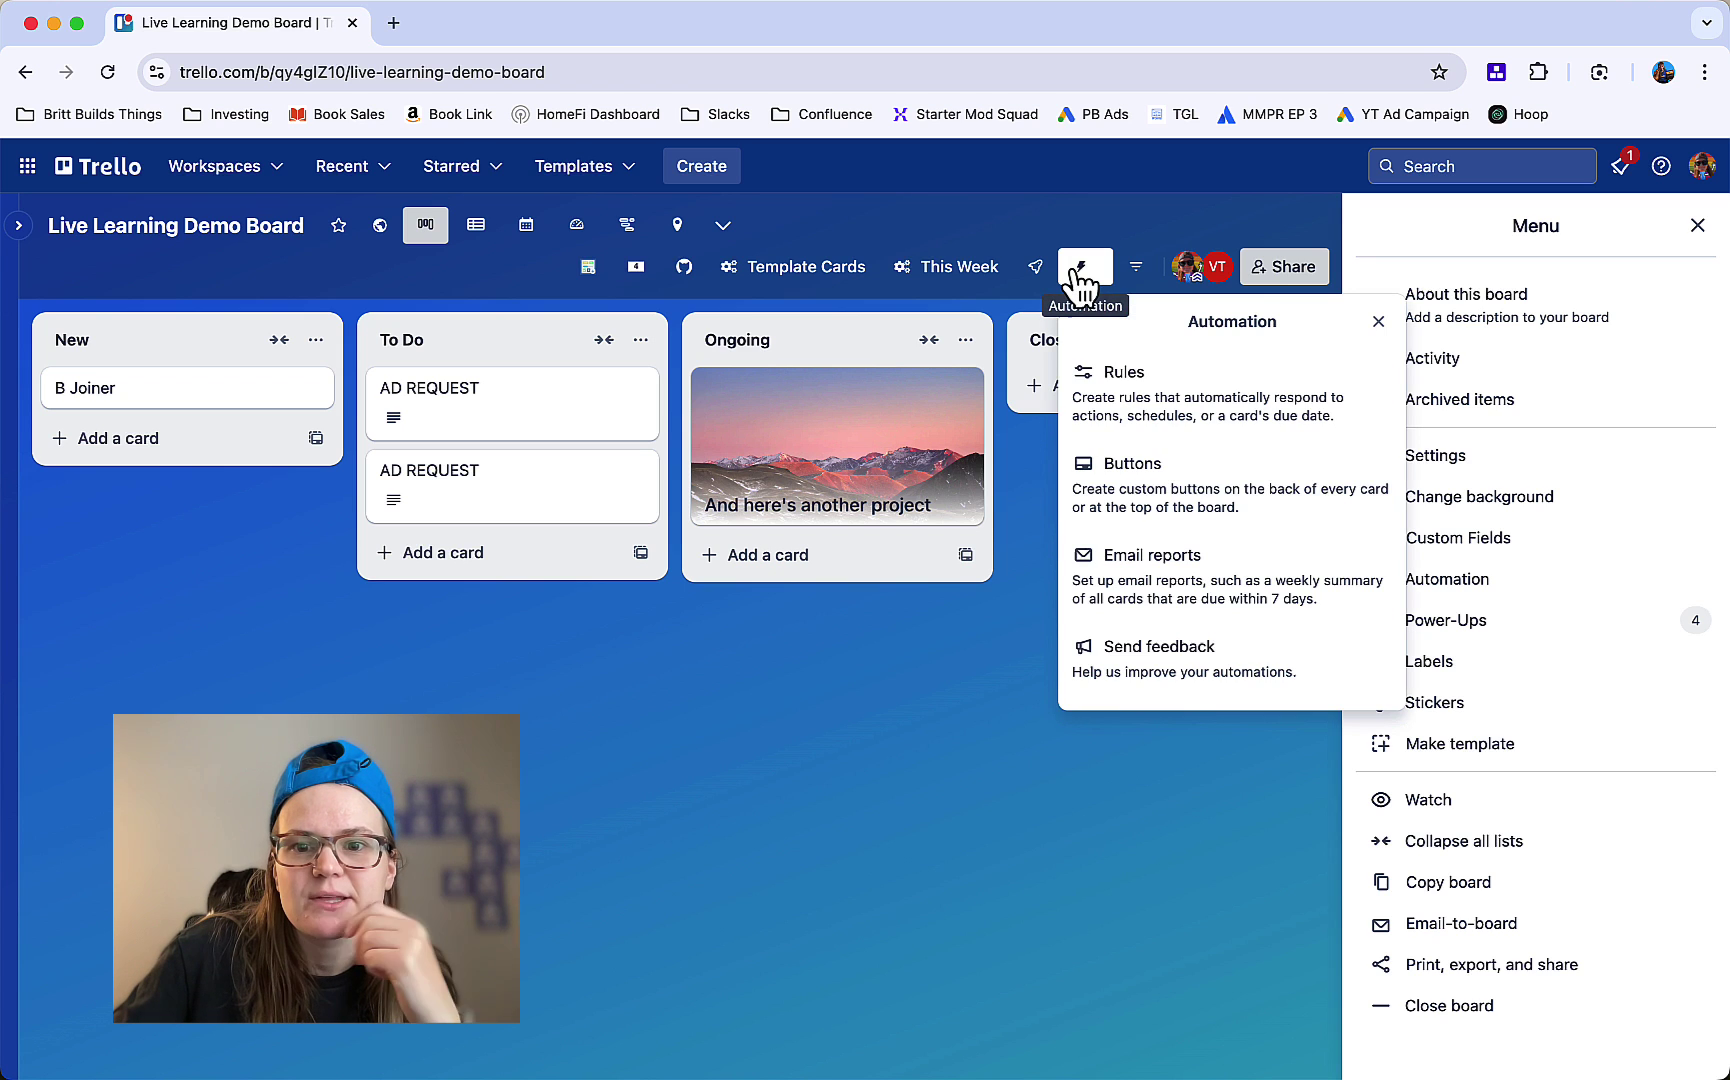
{"action": "left_click", "coordinate": [1124, 382]}
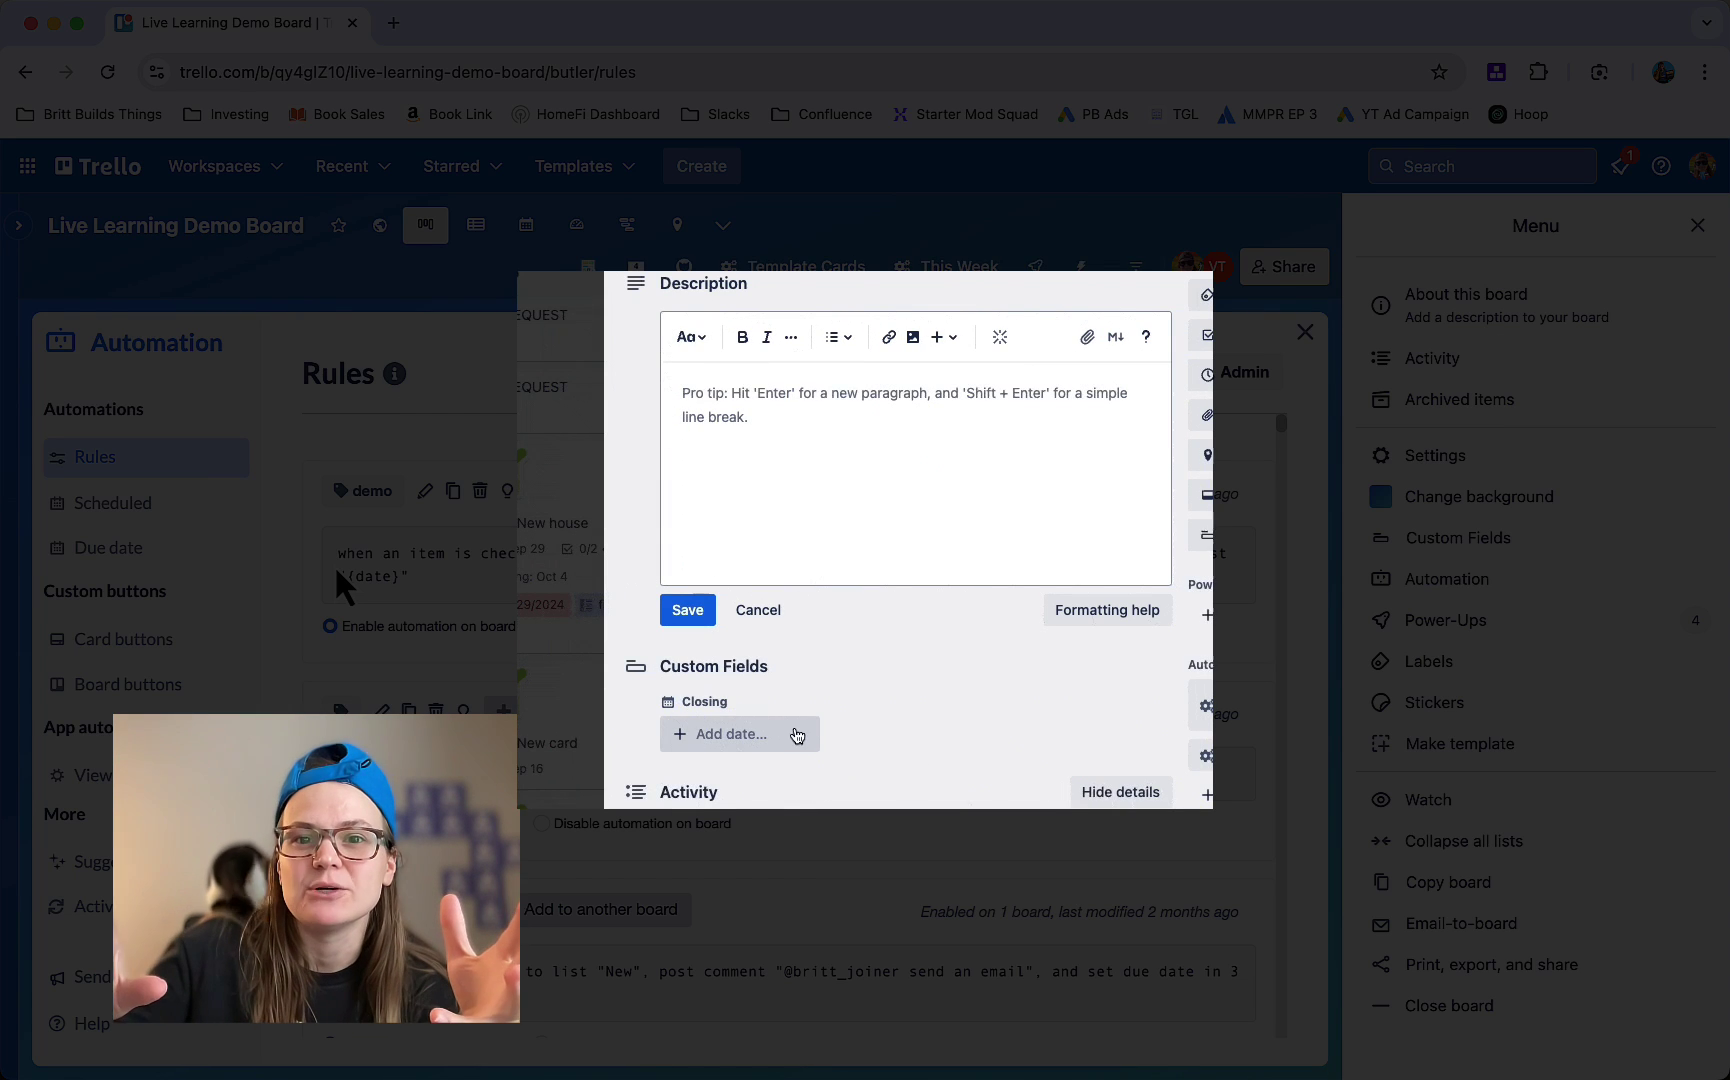
Step: Set the card's Closing date to September 27
{"action": "left_click", "coordinate": [797, 735]}
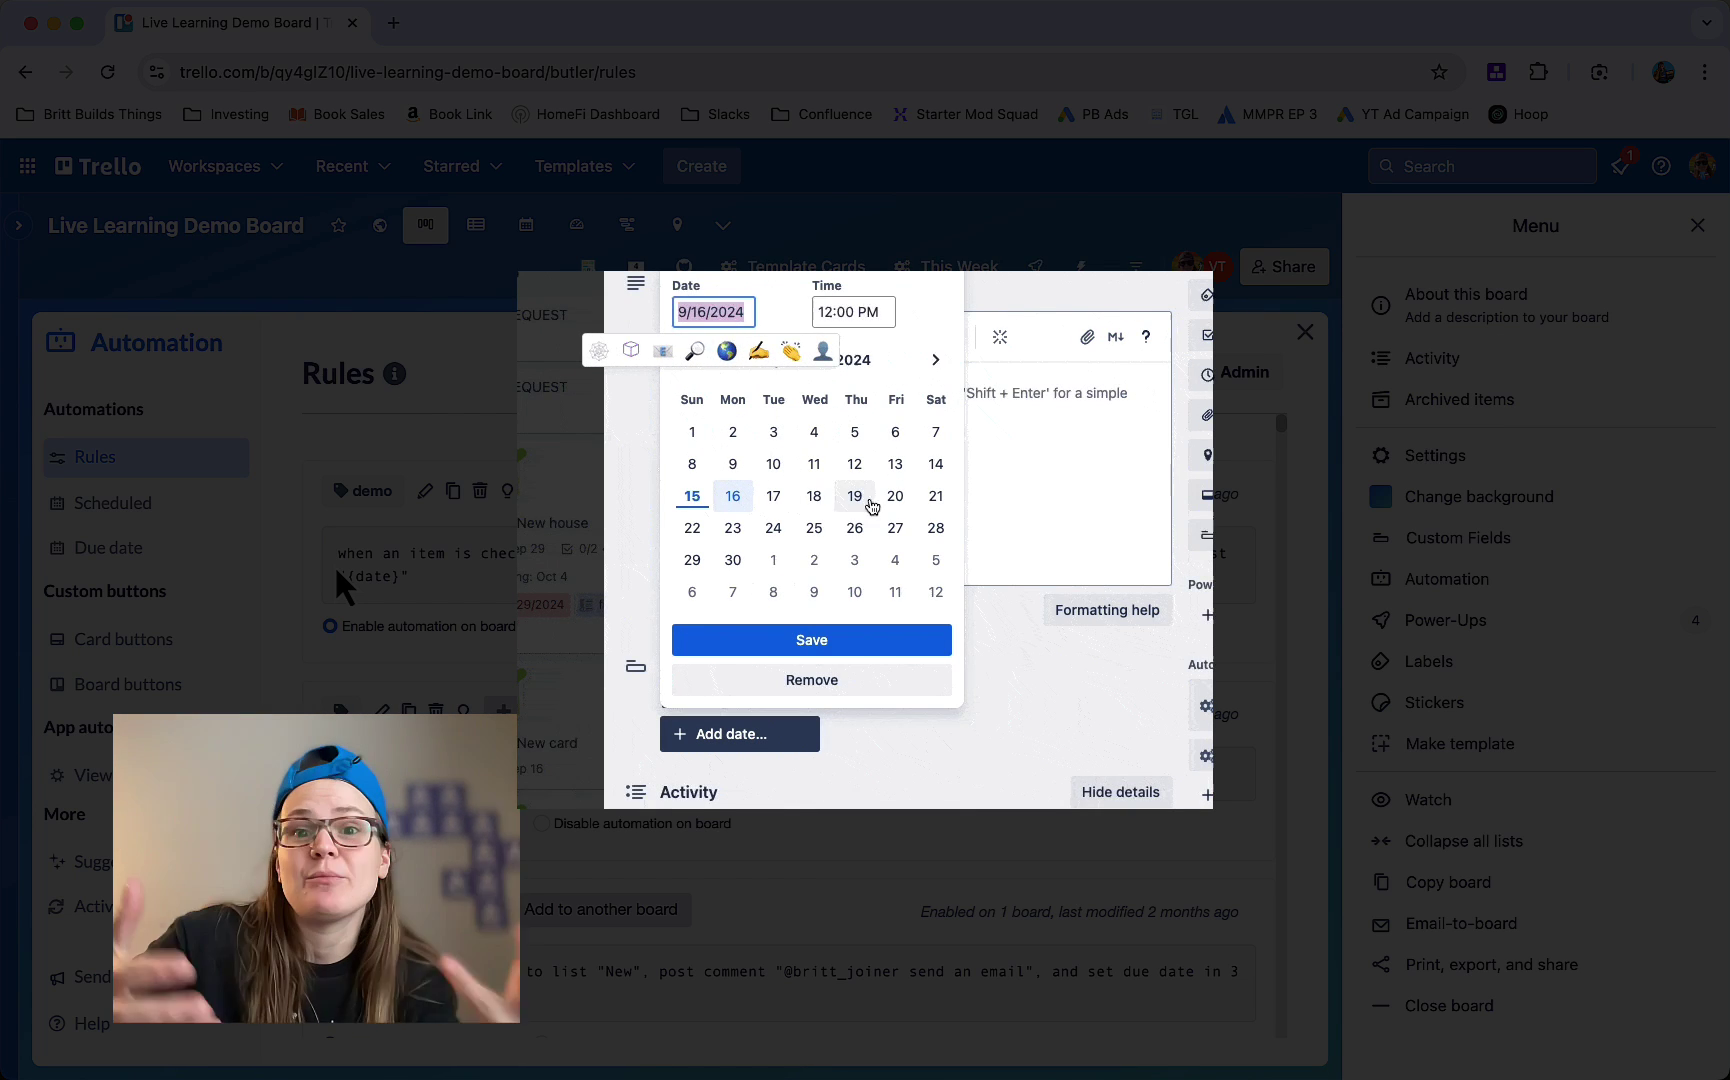
{"action": "left_click", "coordinate": [895, 528]}
{"action": "left_click", "coordinate": [857, 648]}
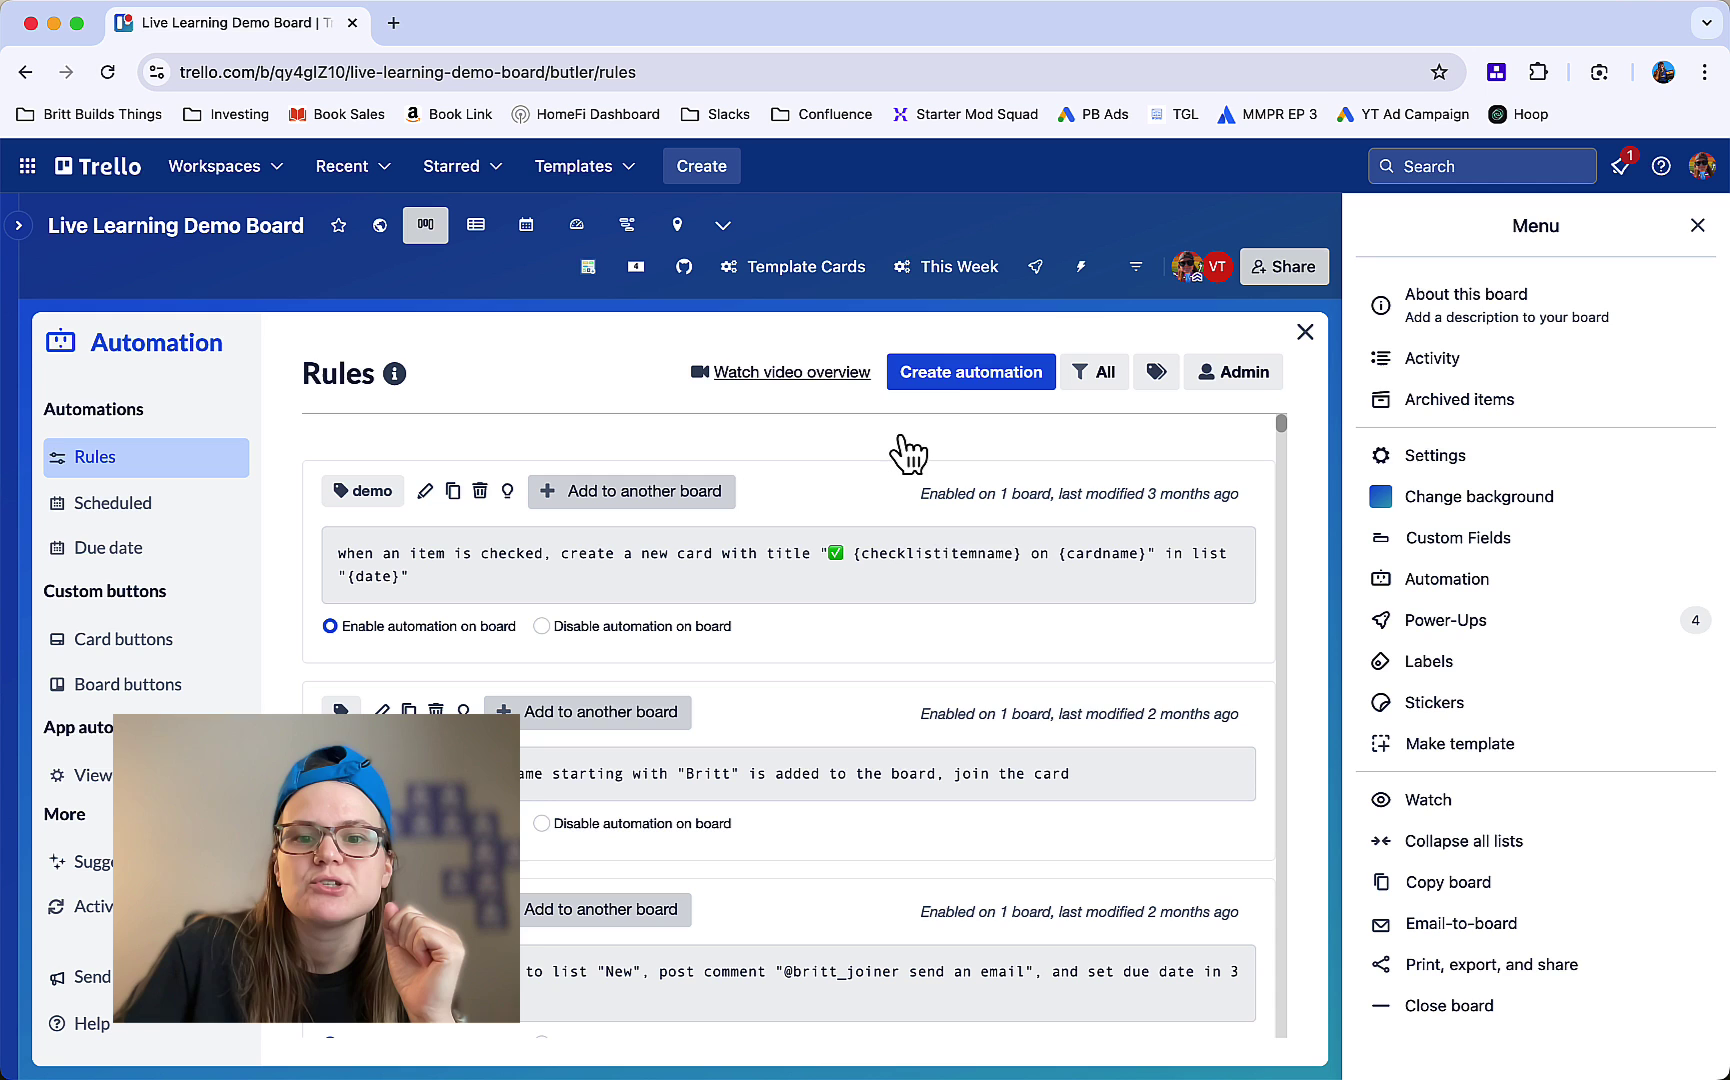
Step: Create a new rule with the trigger 'when custom fields Closing are completed'
{"action": "left_click", "coordinate": [952, 380]}
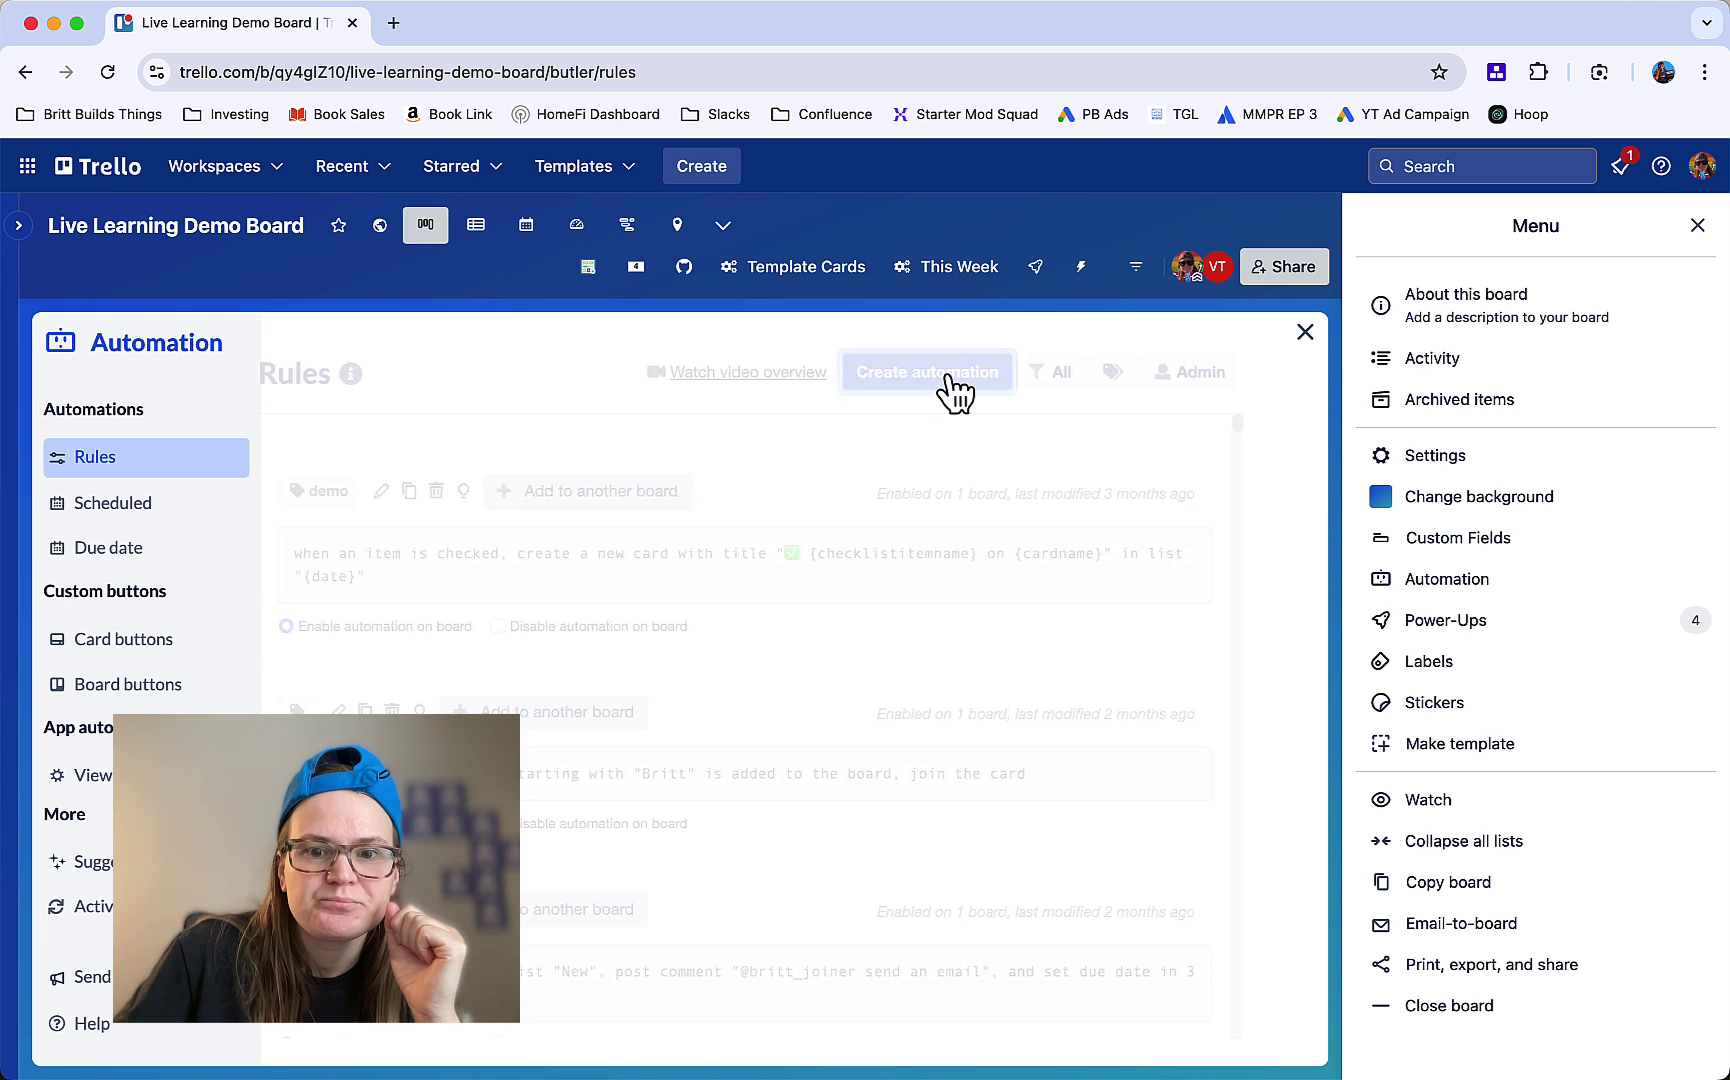
{"action": "left_click", "coordinate": [730, 660]}
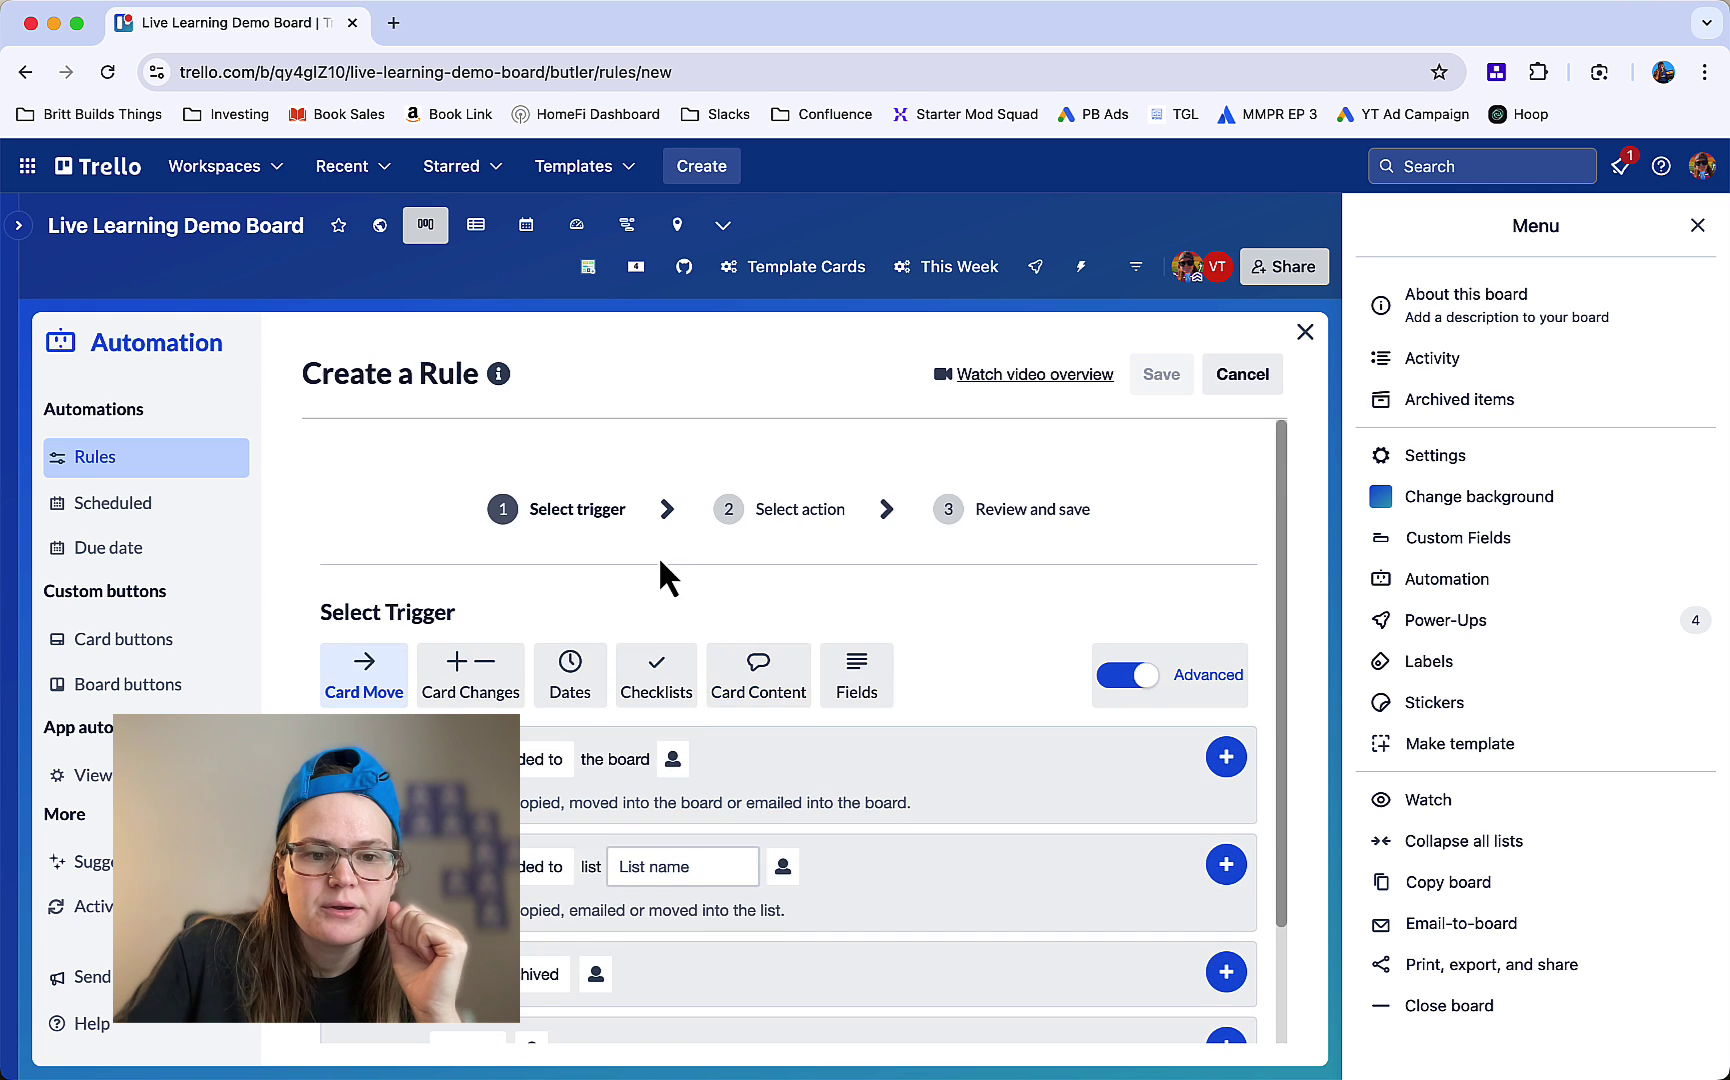
{"action": "scroll", "coordinate": [664, 571], "scroll_direction": "down", "scroll_amount": 2}
{"action": "left_click", "coordinate": [855, 580]}
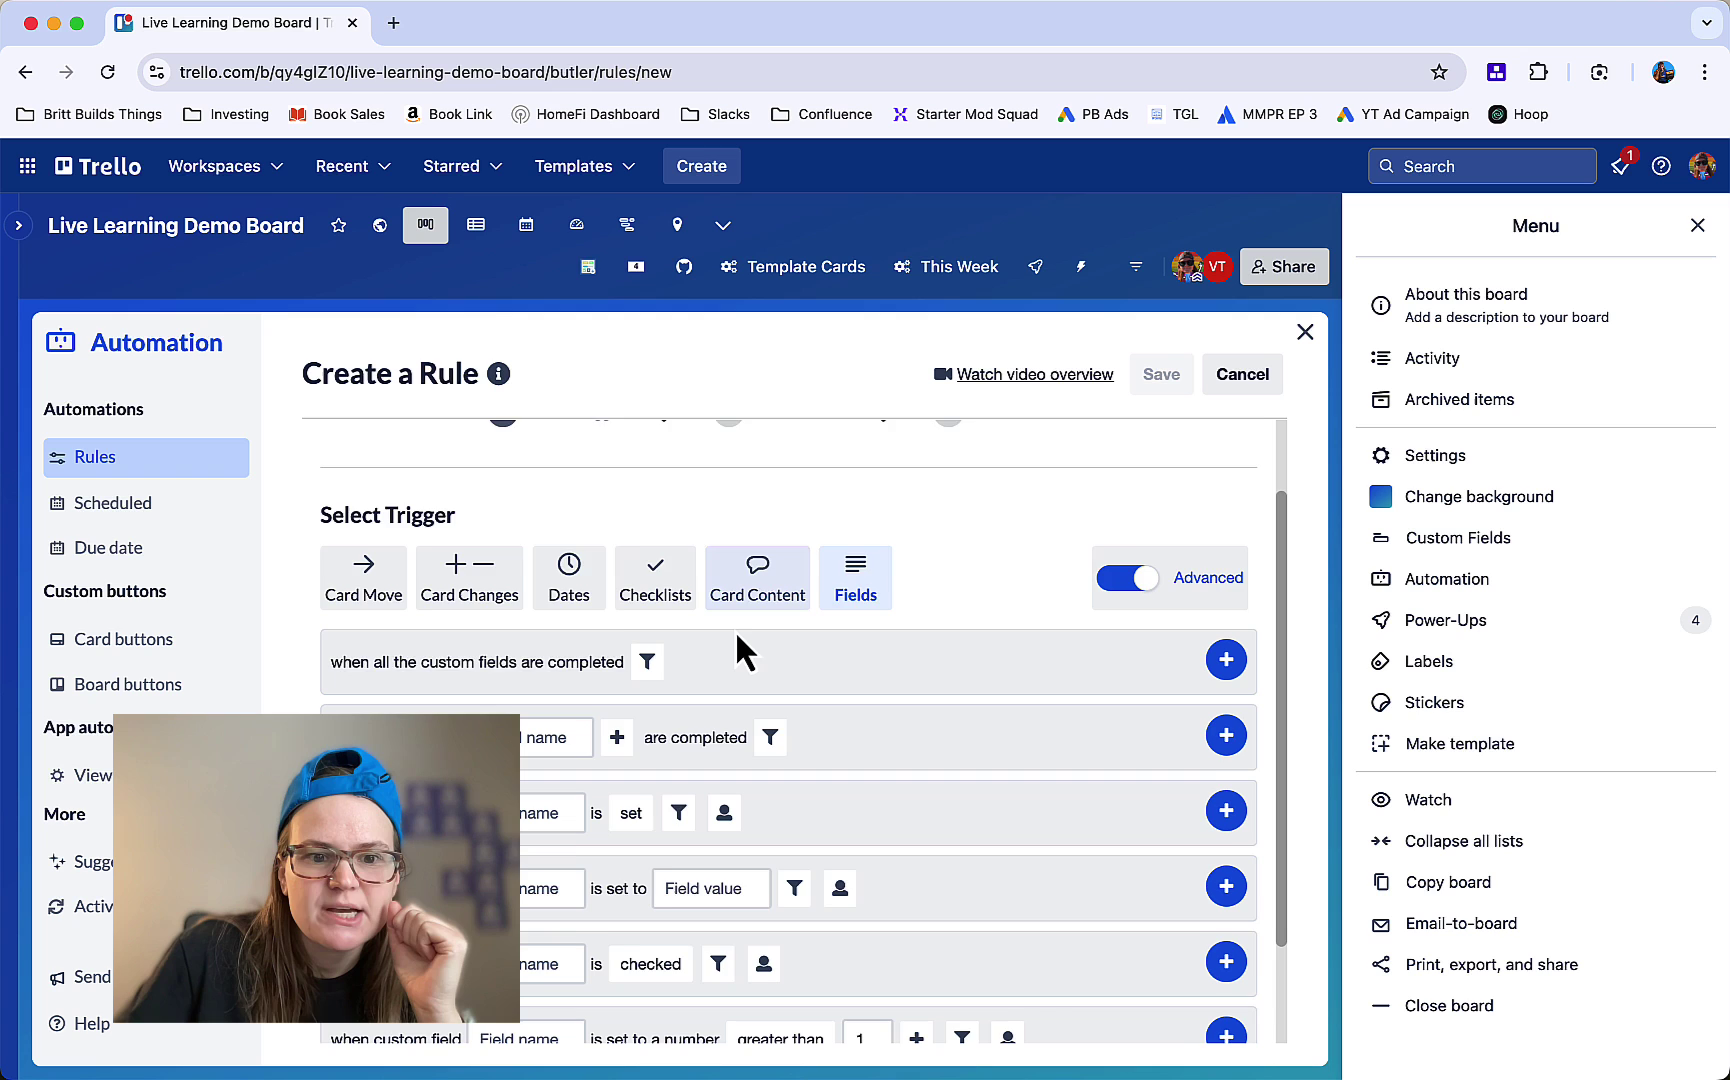
{"action": "scroll", "coordinate": [733, 642], "scroll_direction": "down", "scroll_amount": 3}
{"action": "left_click", "coordinate": [523, 605]}
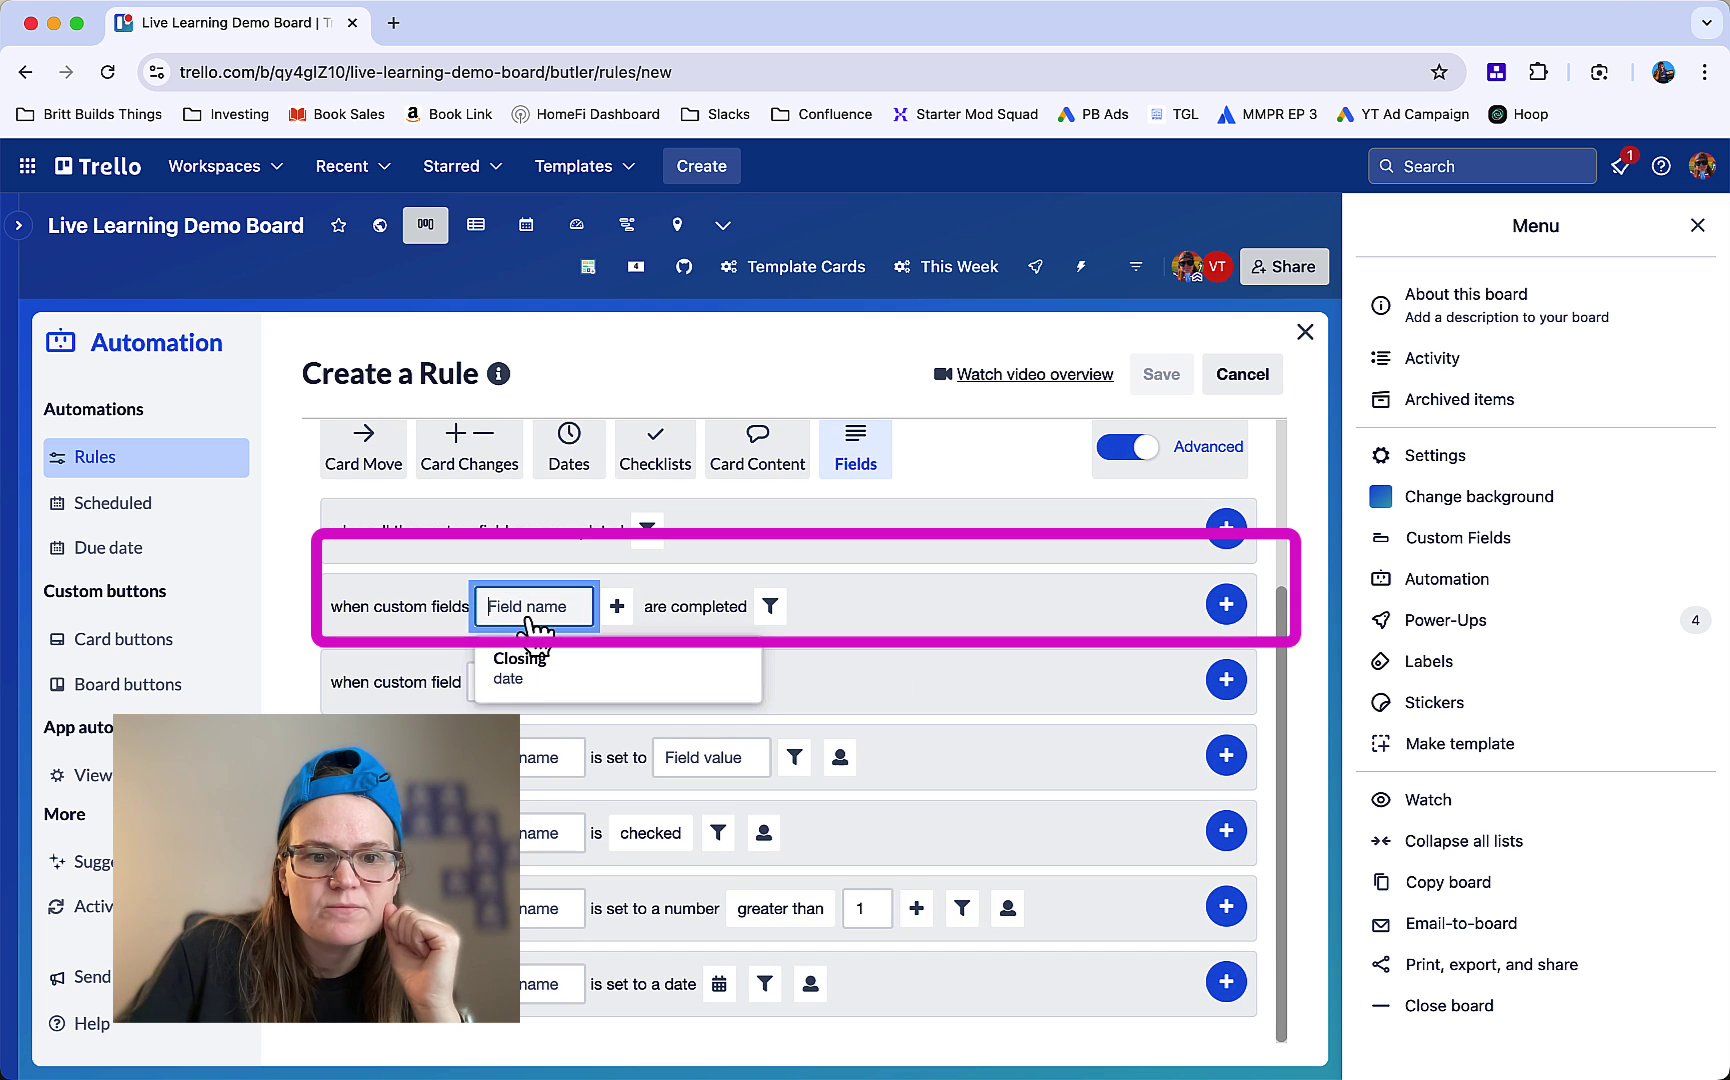
{"action": "left_click", "coordinate": [524, 680]}
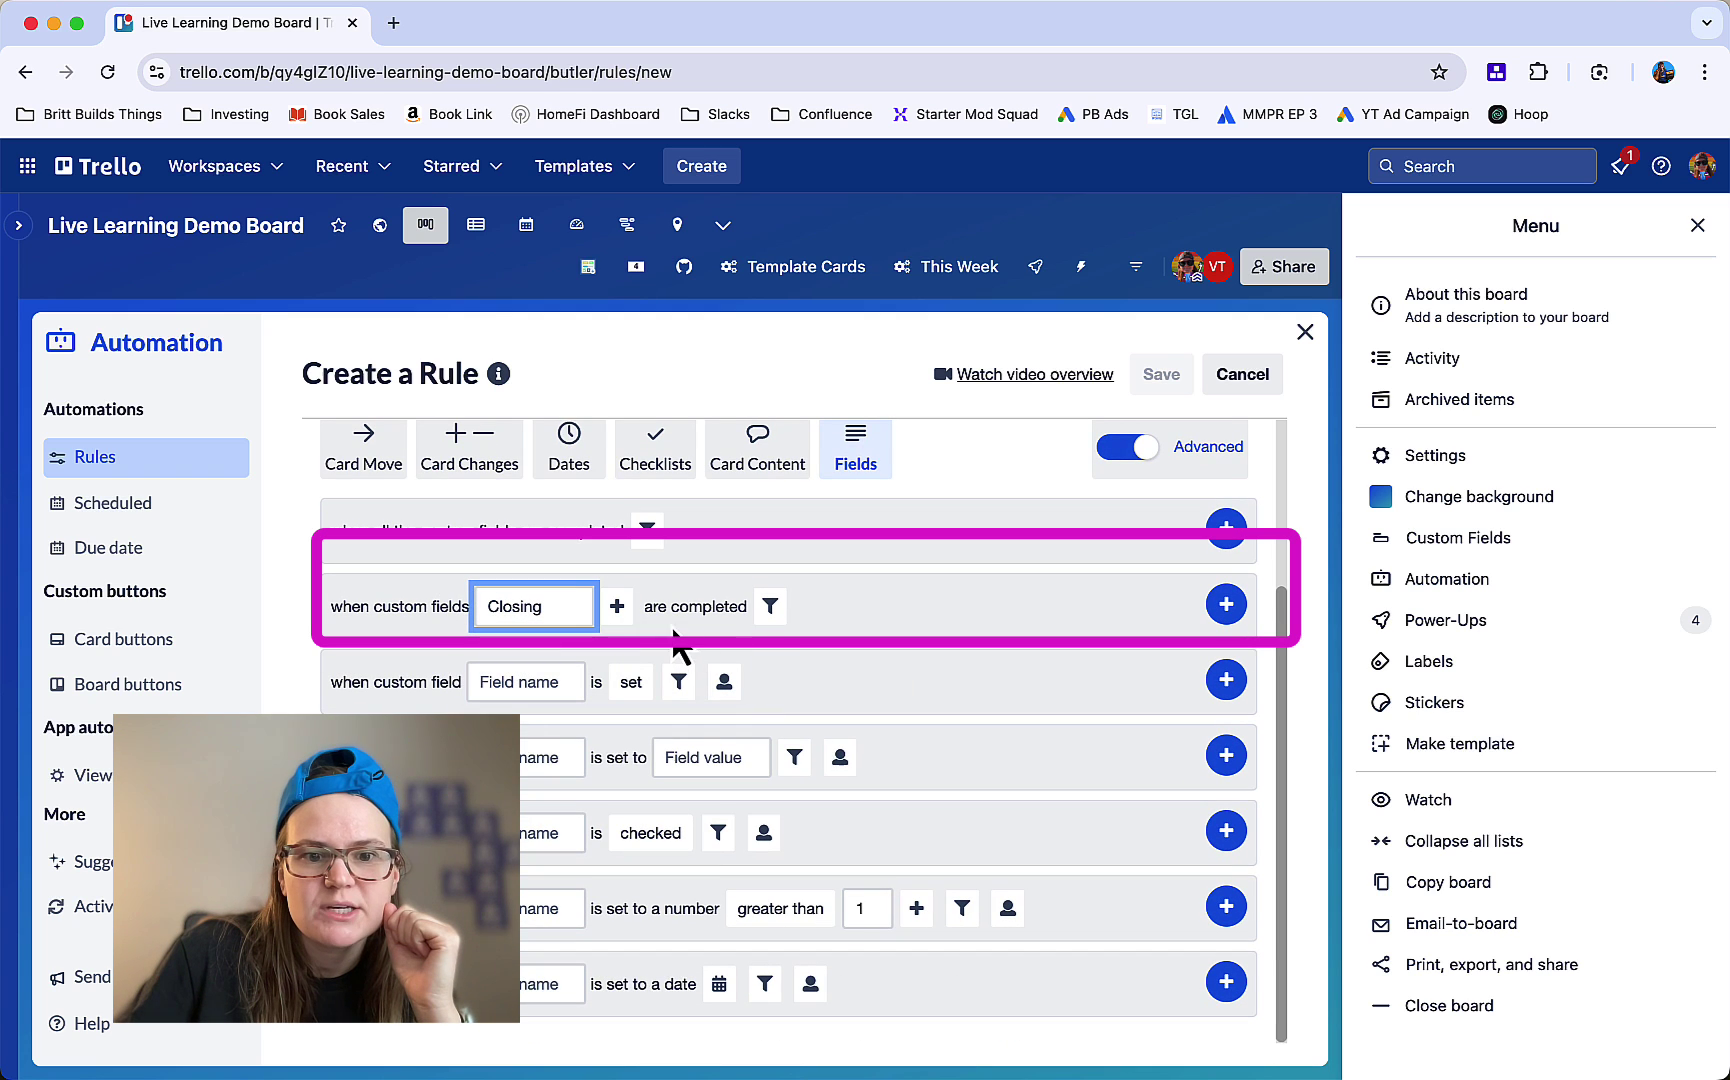
{"action": "left_click", "coordinate": [1226, 604]}
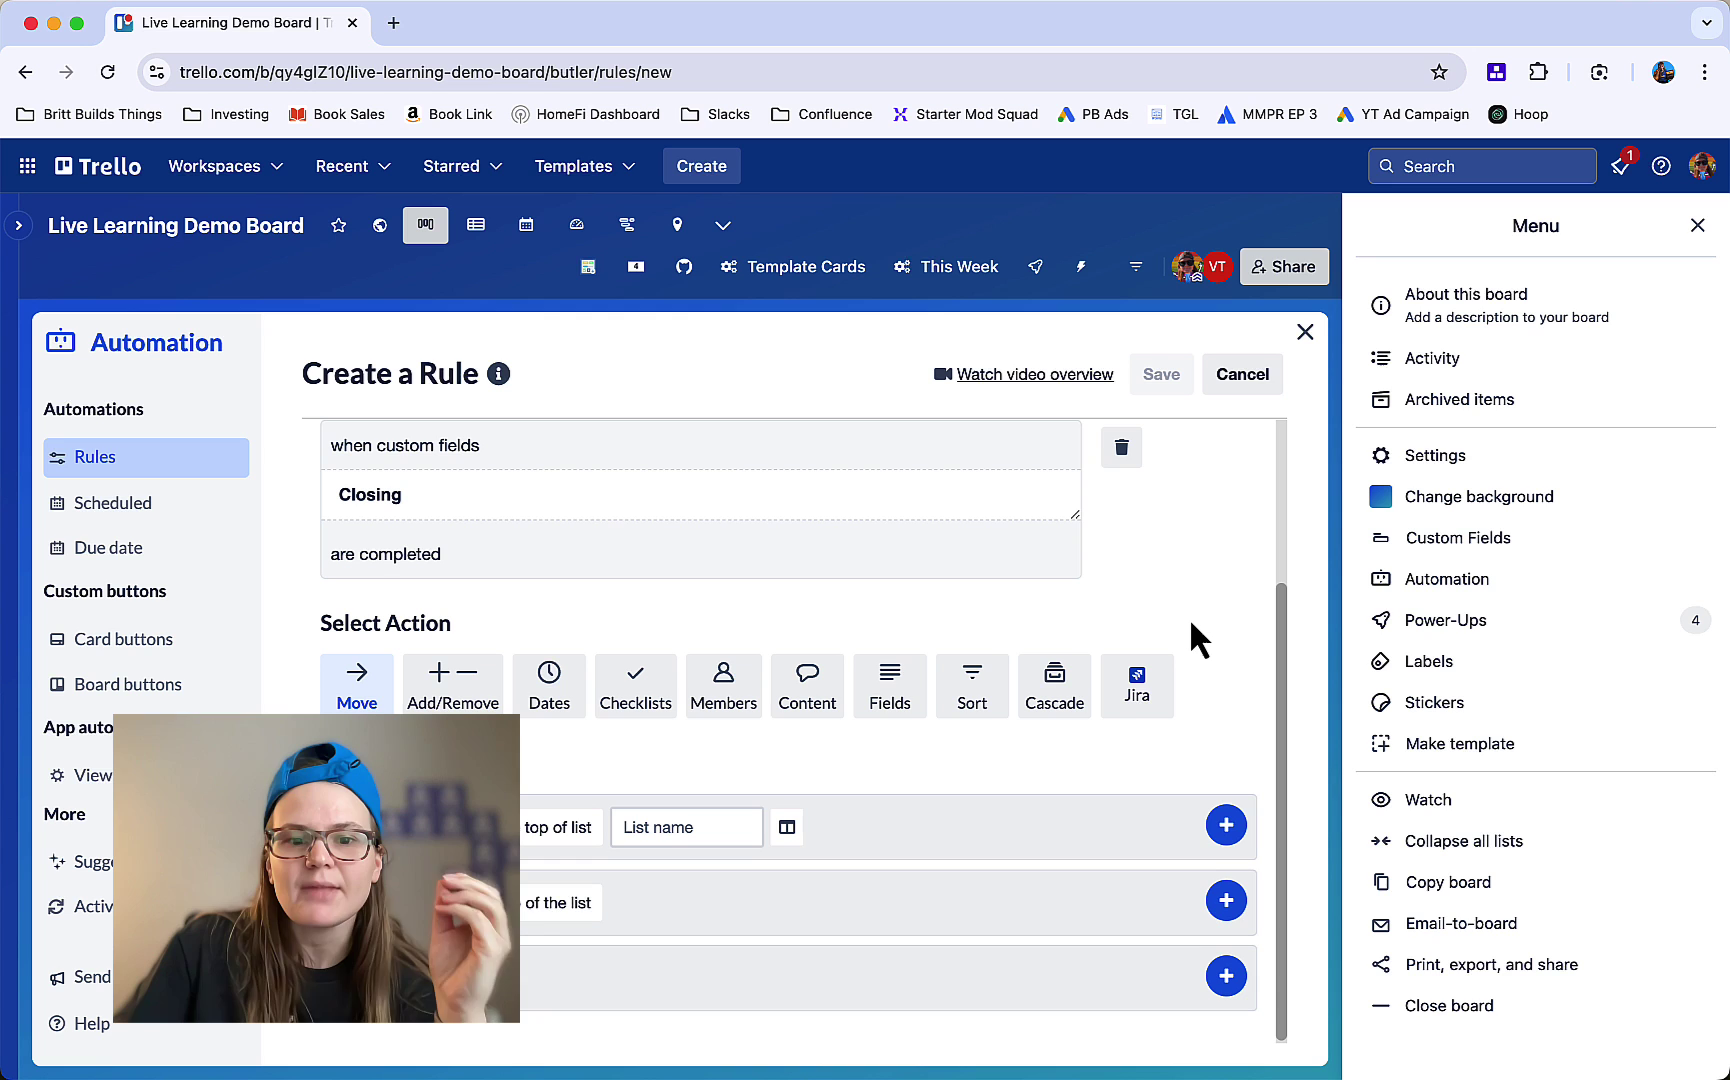
{"action": "scroll", "coordinate": [677, 578], "scroll_direction": "up", "scroll_amount": 2}
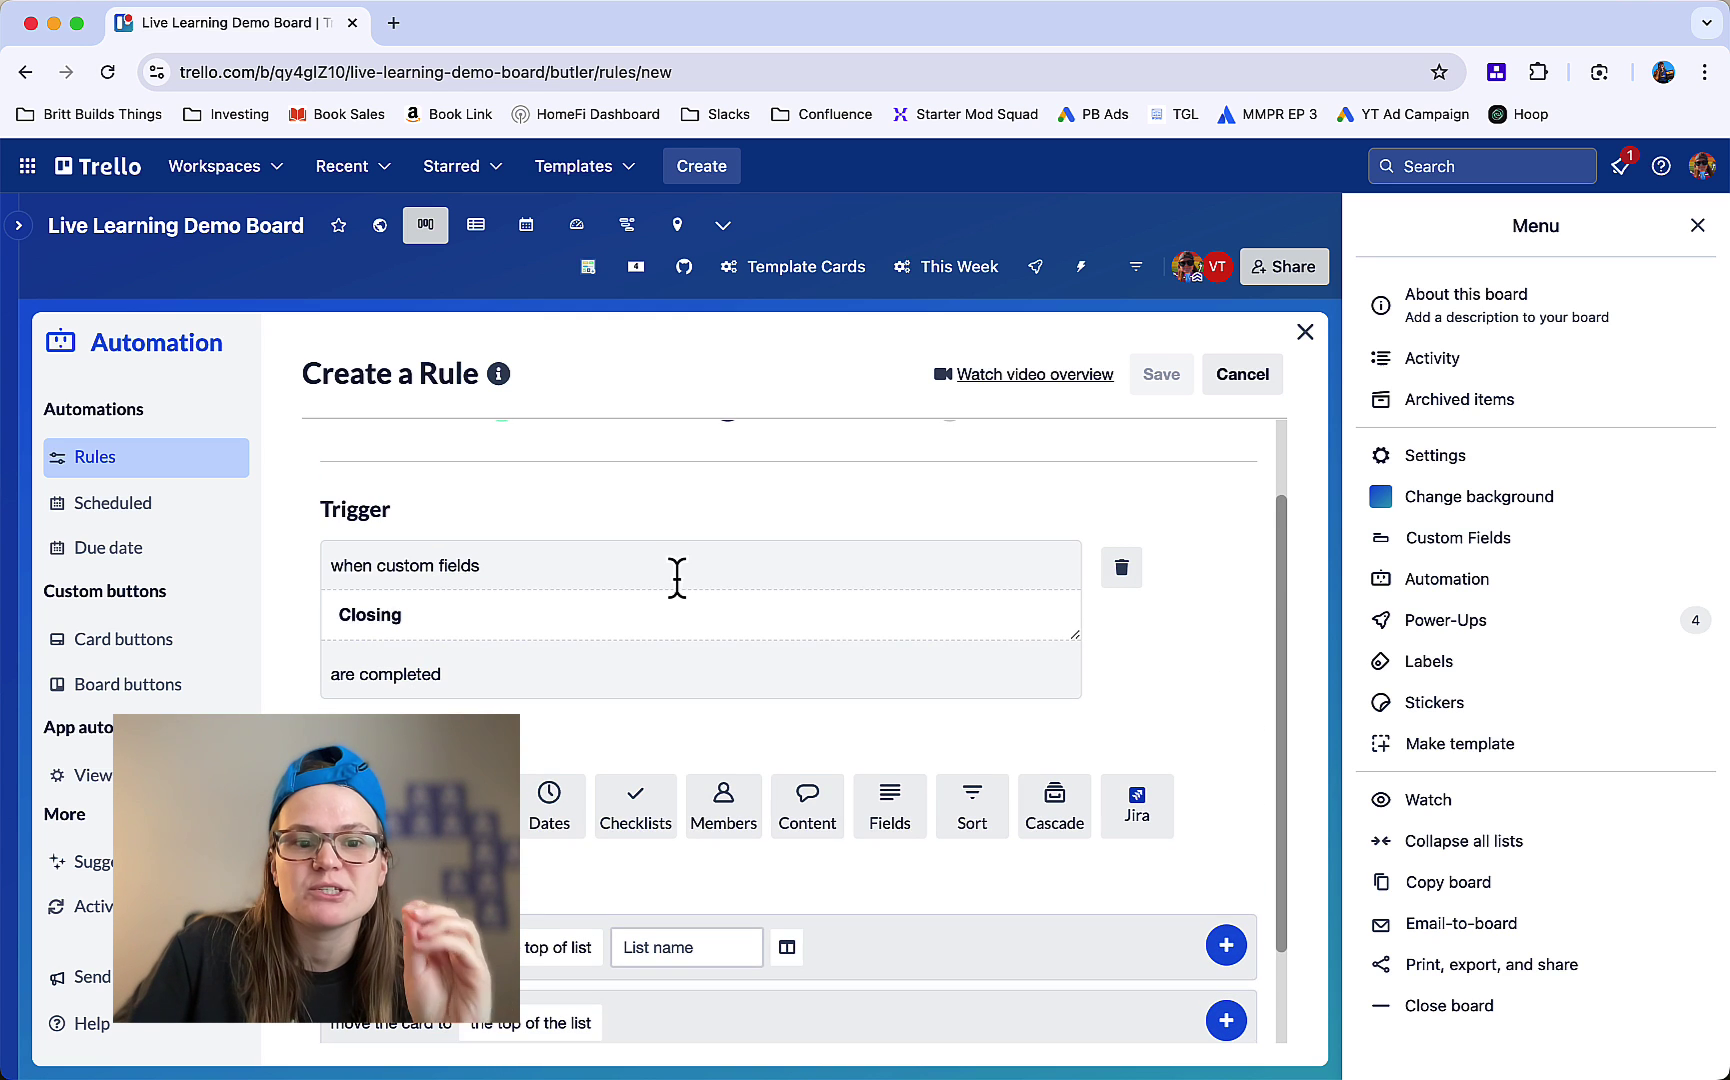
{"action": "scroll", "coordinate": [725, 590], "scroll_direction": "down", "scroll_amount": 1}
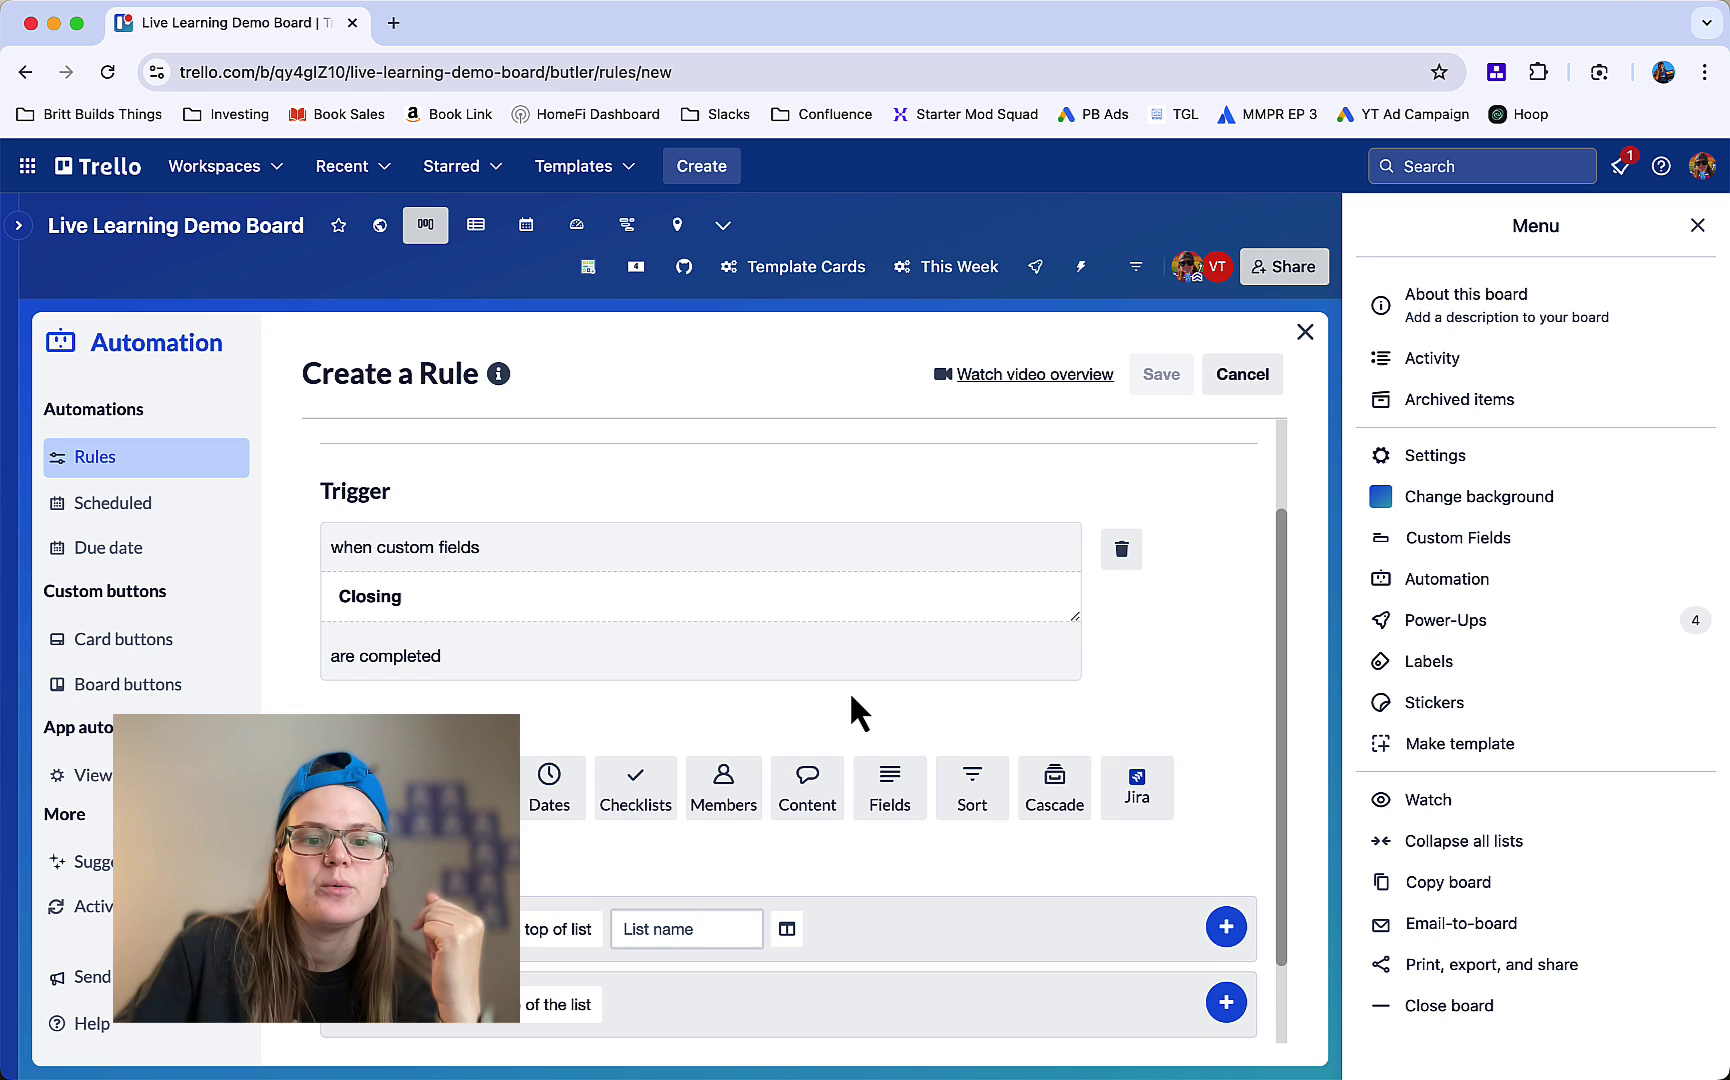
Step: Add the action 'add item first thing to checklist Closing' to the rule
{"action": "scroll", "coordinate": [845, 694], "scroll_direction": "down", "scroll_amount": 1}
{"action": "left_click", "coordinate": [633, 728]}
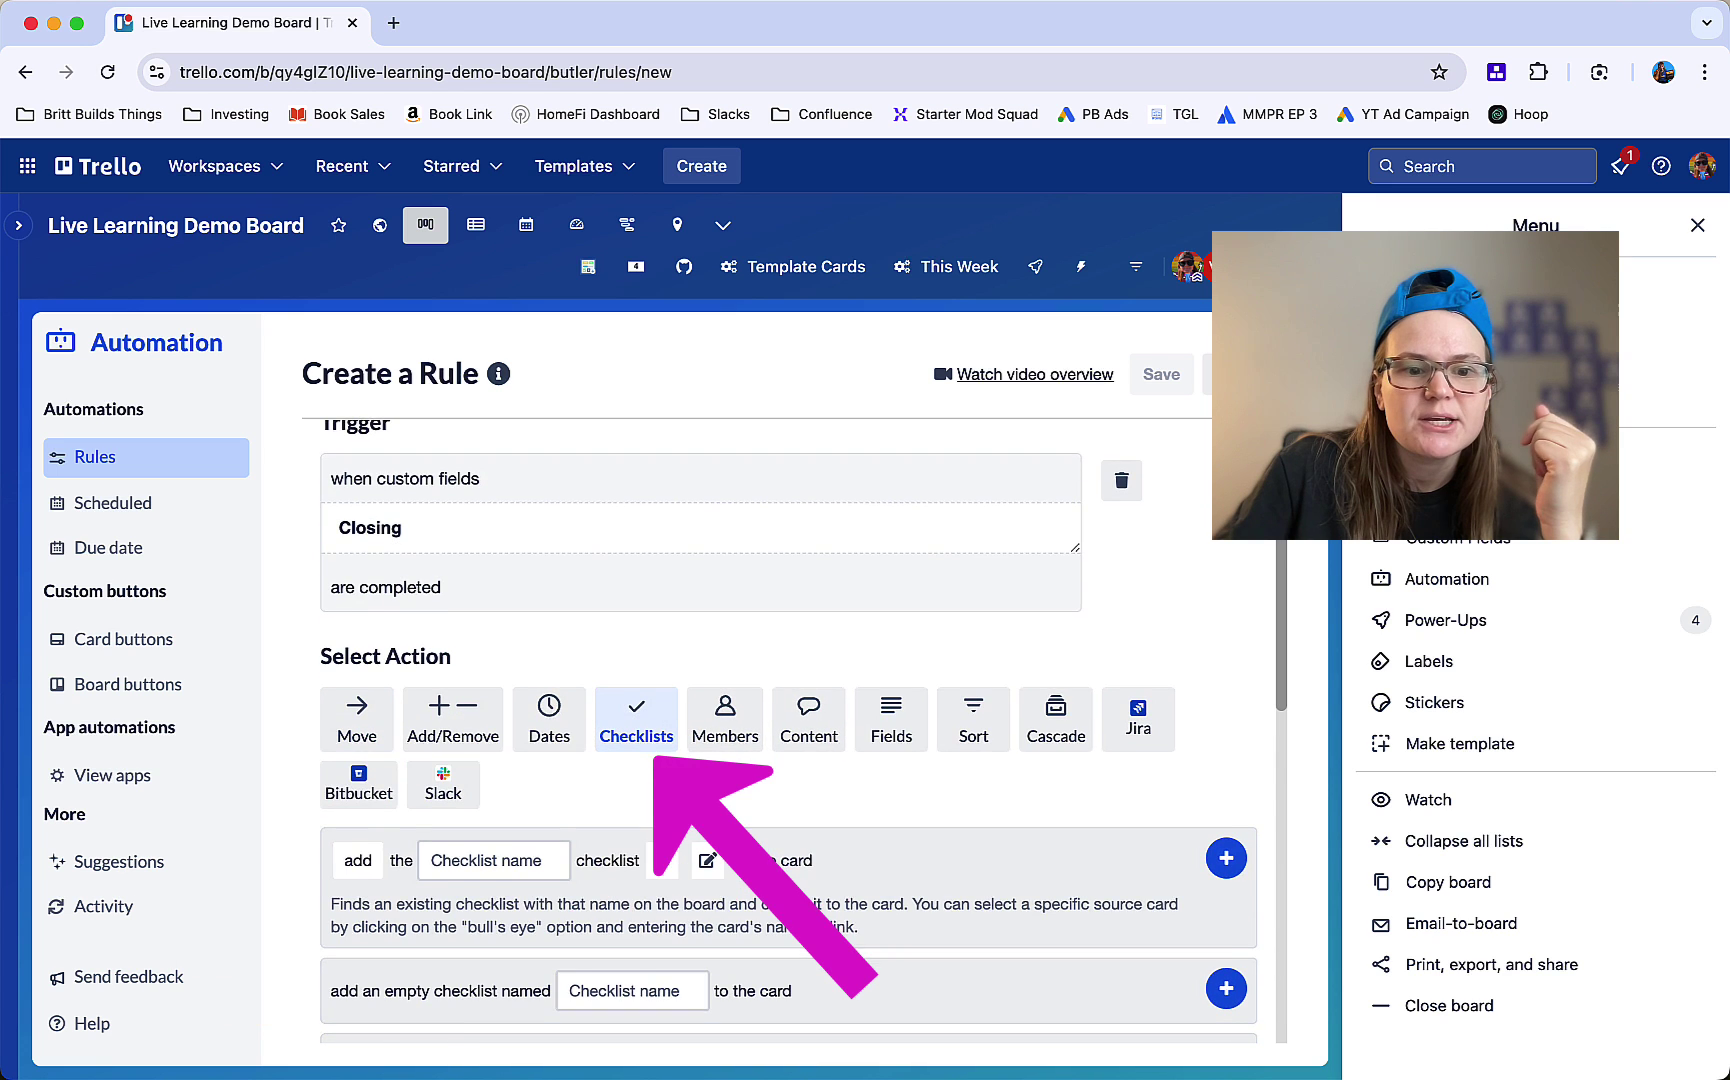
{"action": "scroll", "coordinate": [676, 770], "scroll_direction": "down", "scroll_amount": 3}
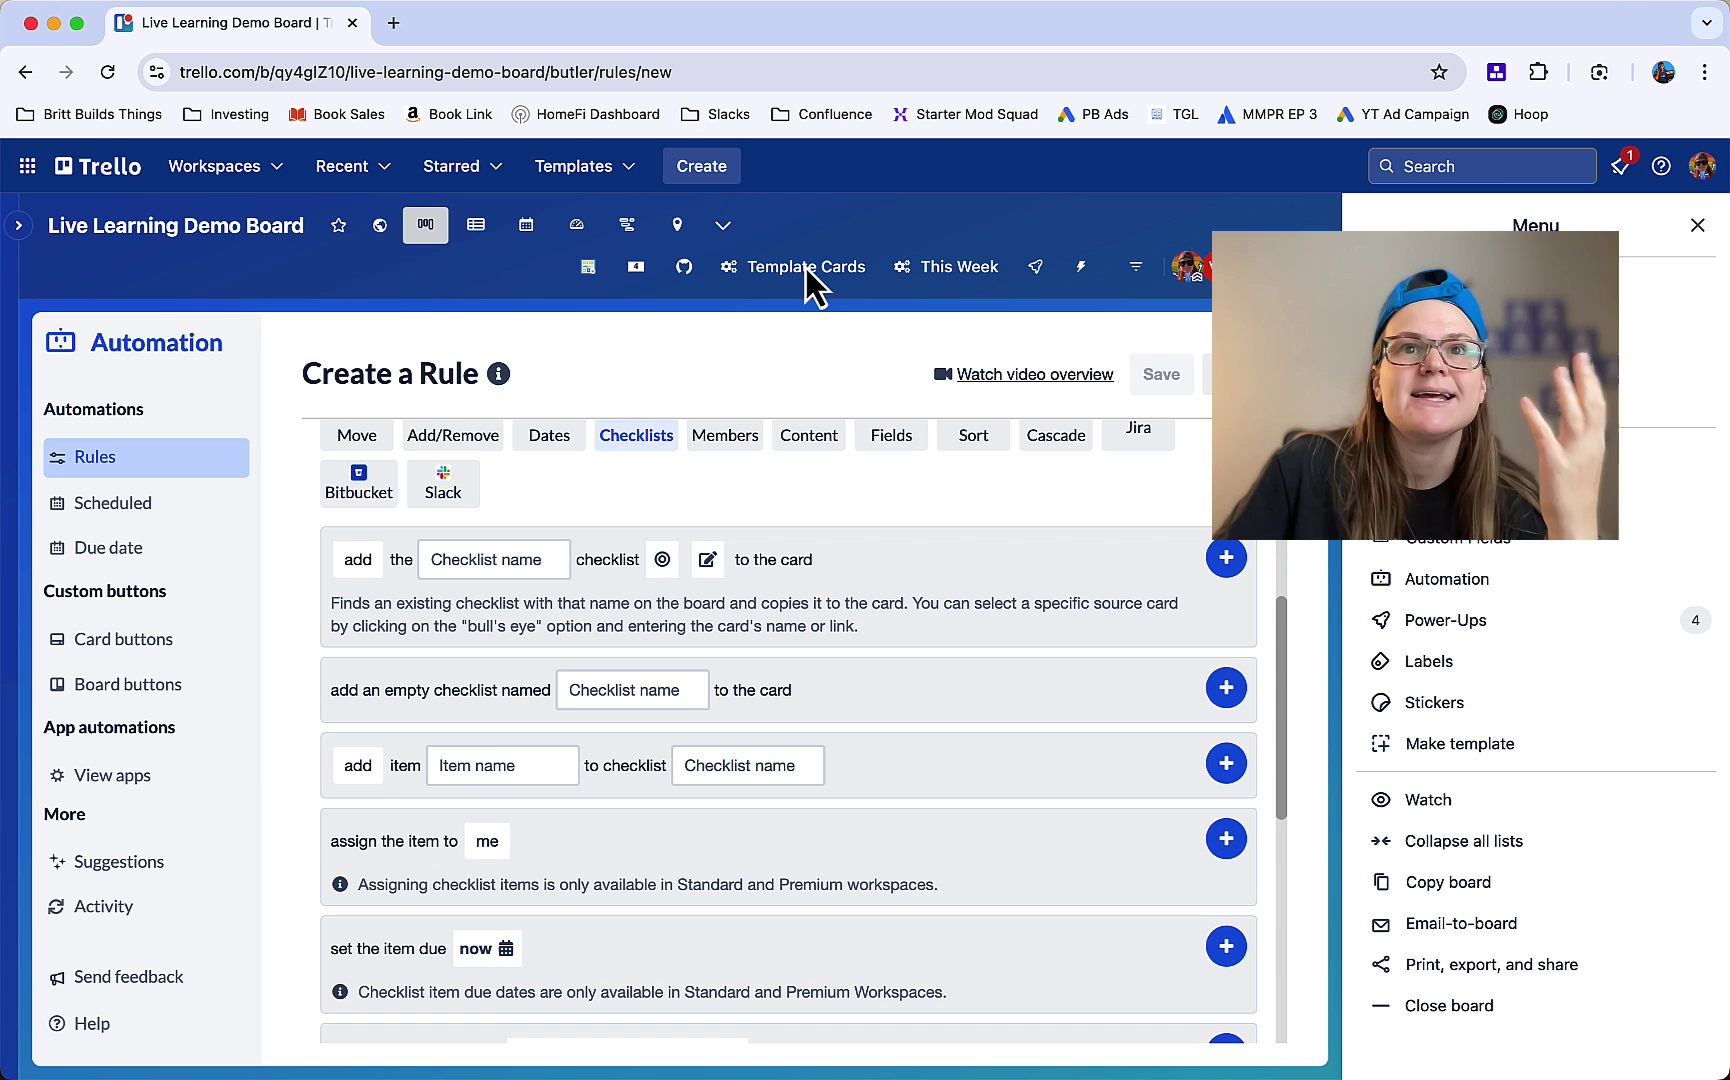
{"action": "left_click", "coordinate": [519, 755]}
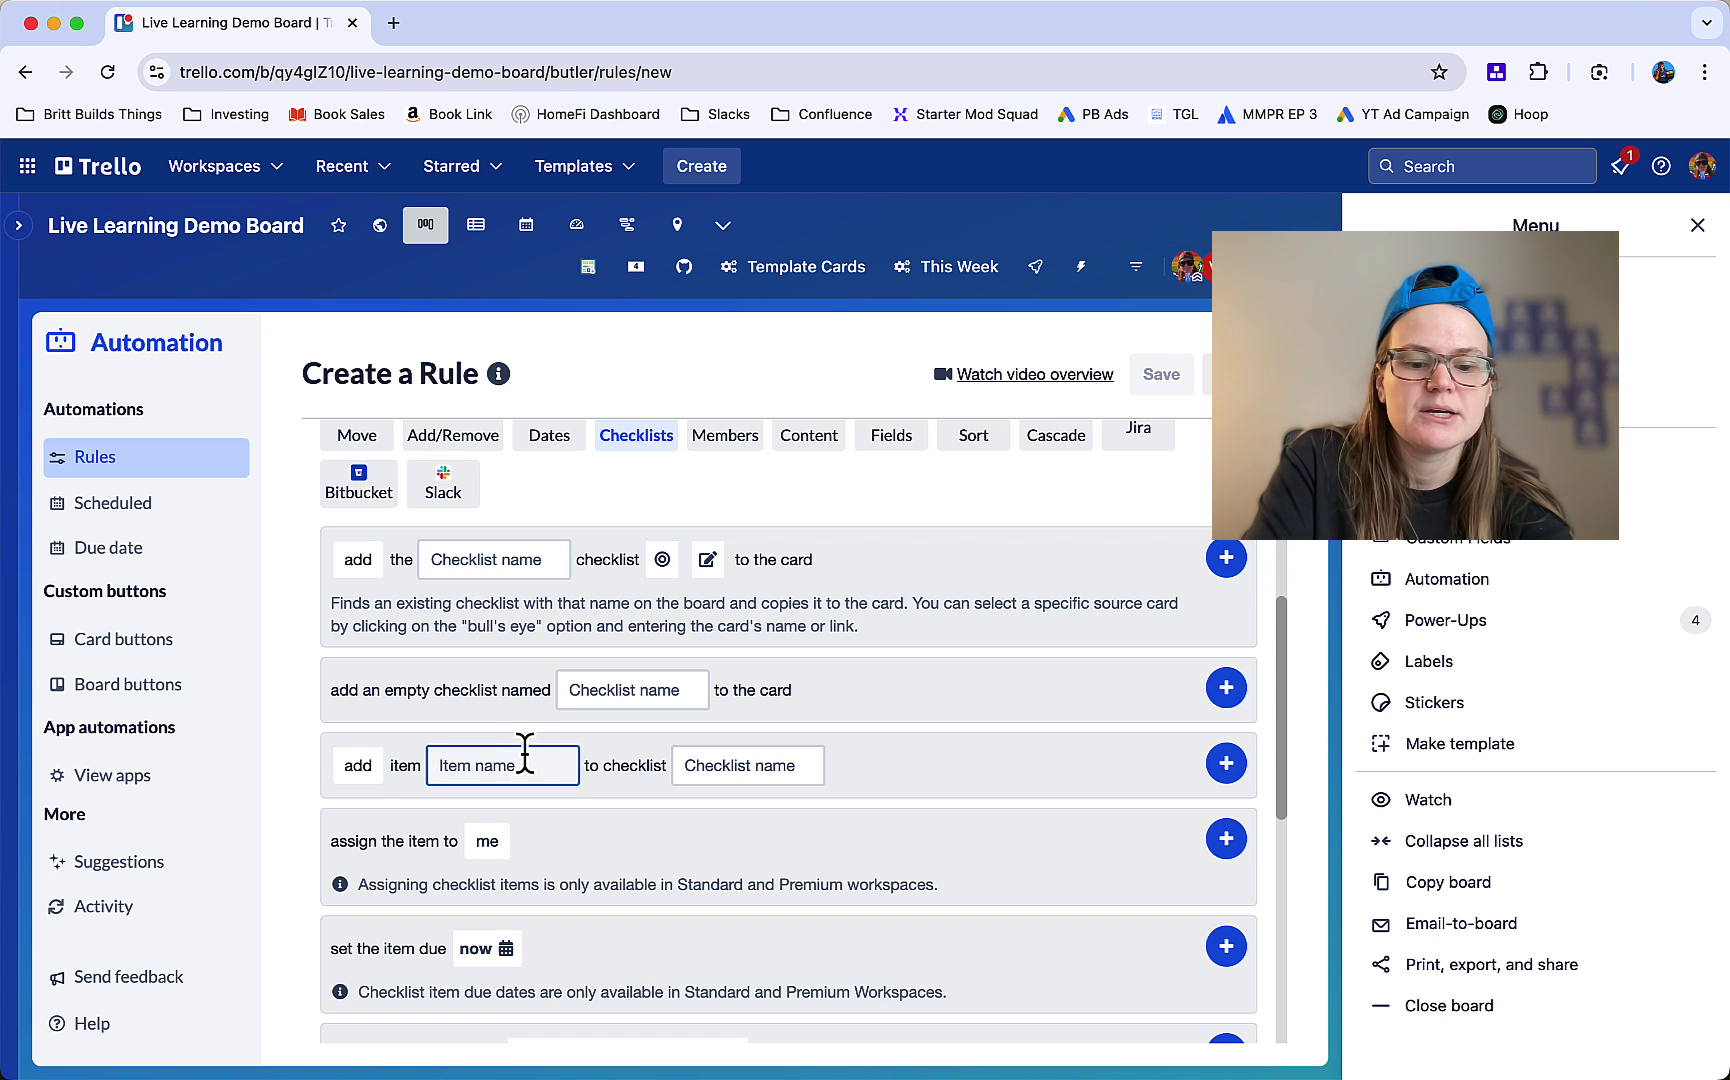
{"action": "type", "text": "first thing"}
{"action": "left_click", "coordinate": [788, 773]}
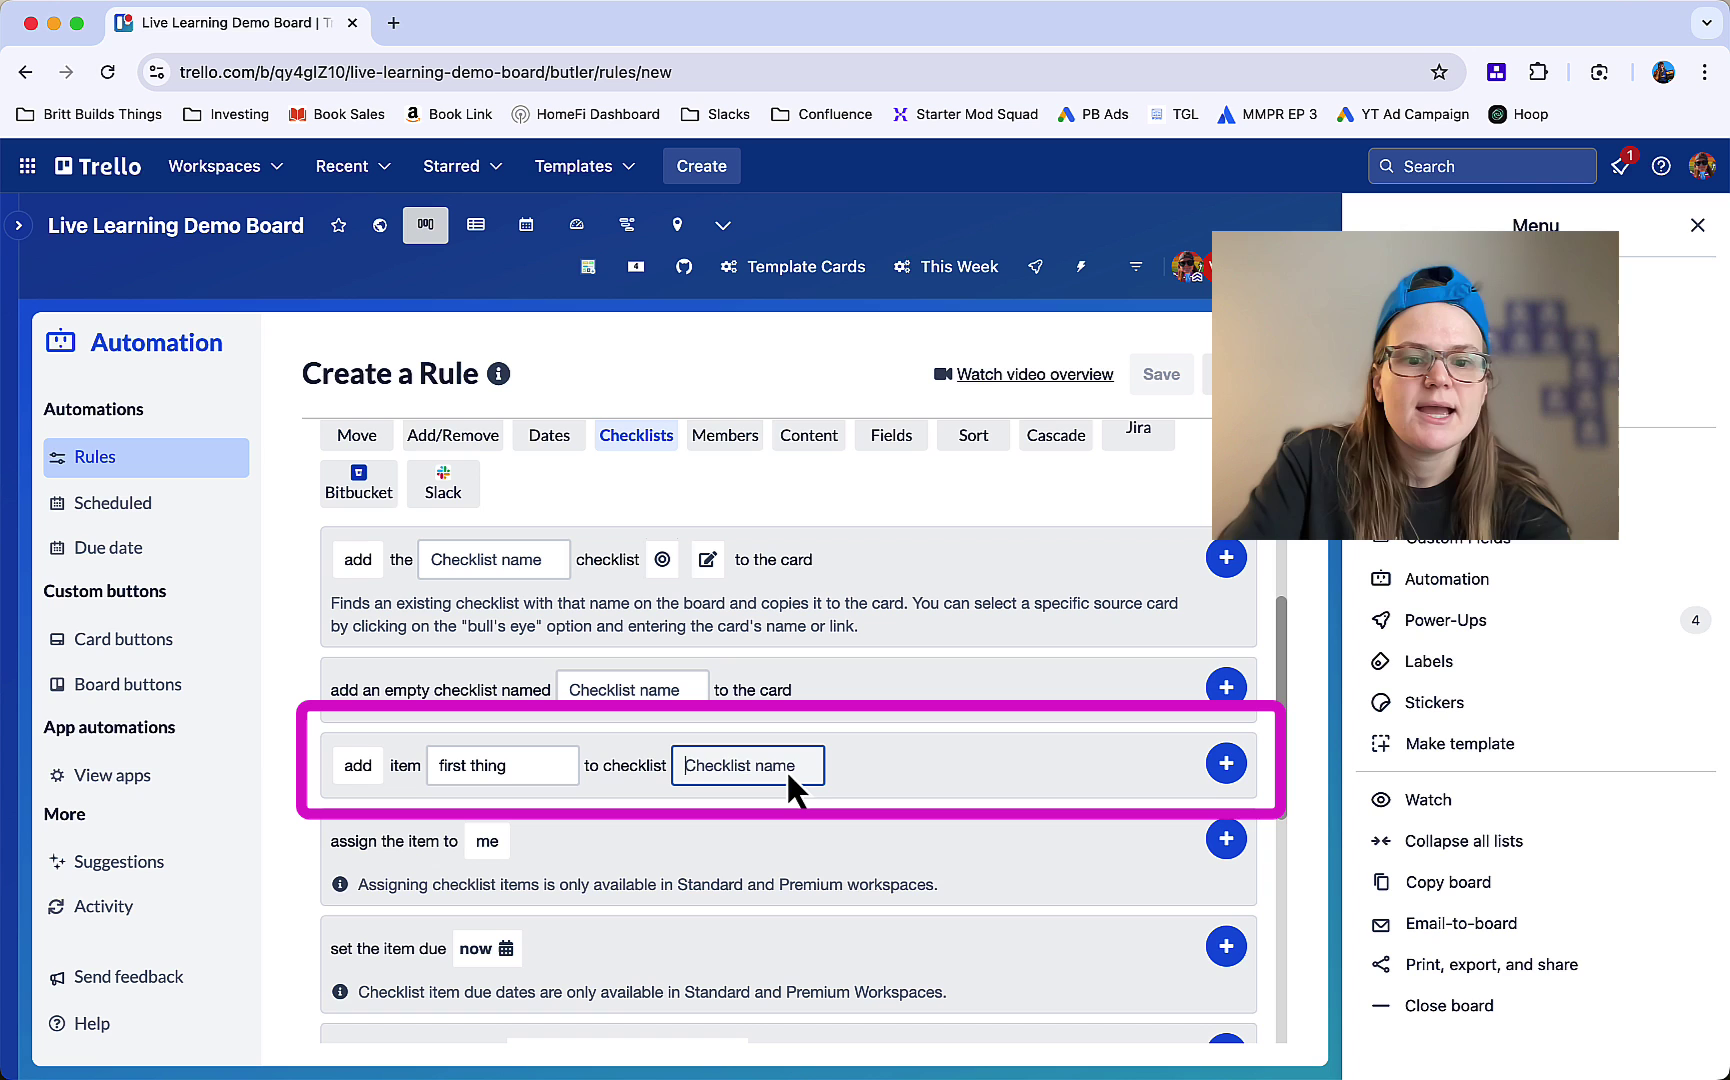
{"action": "type", "text": "Closing"}
{"action": "scroll", "coordinate": [805, 730], "scroll_direction": "up", "scroll_amount": 1}
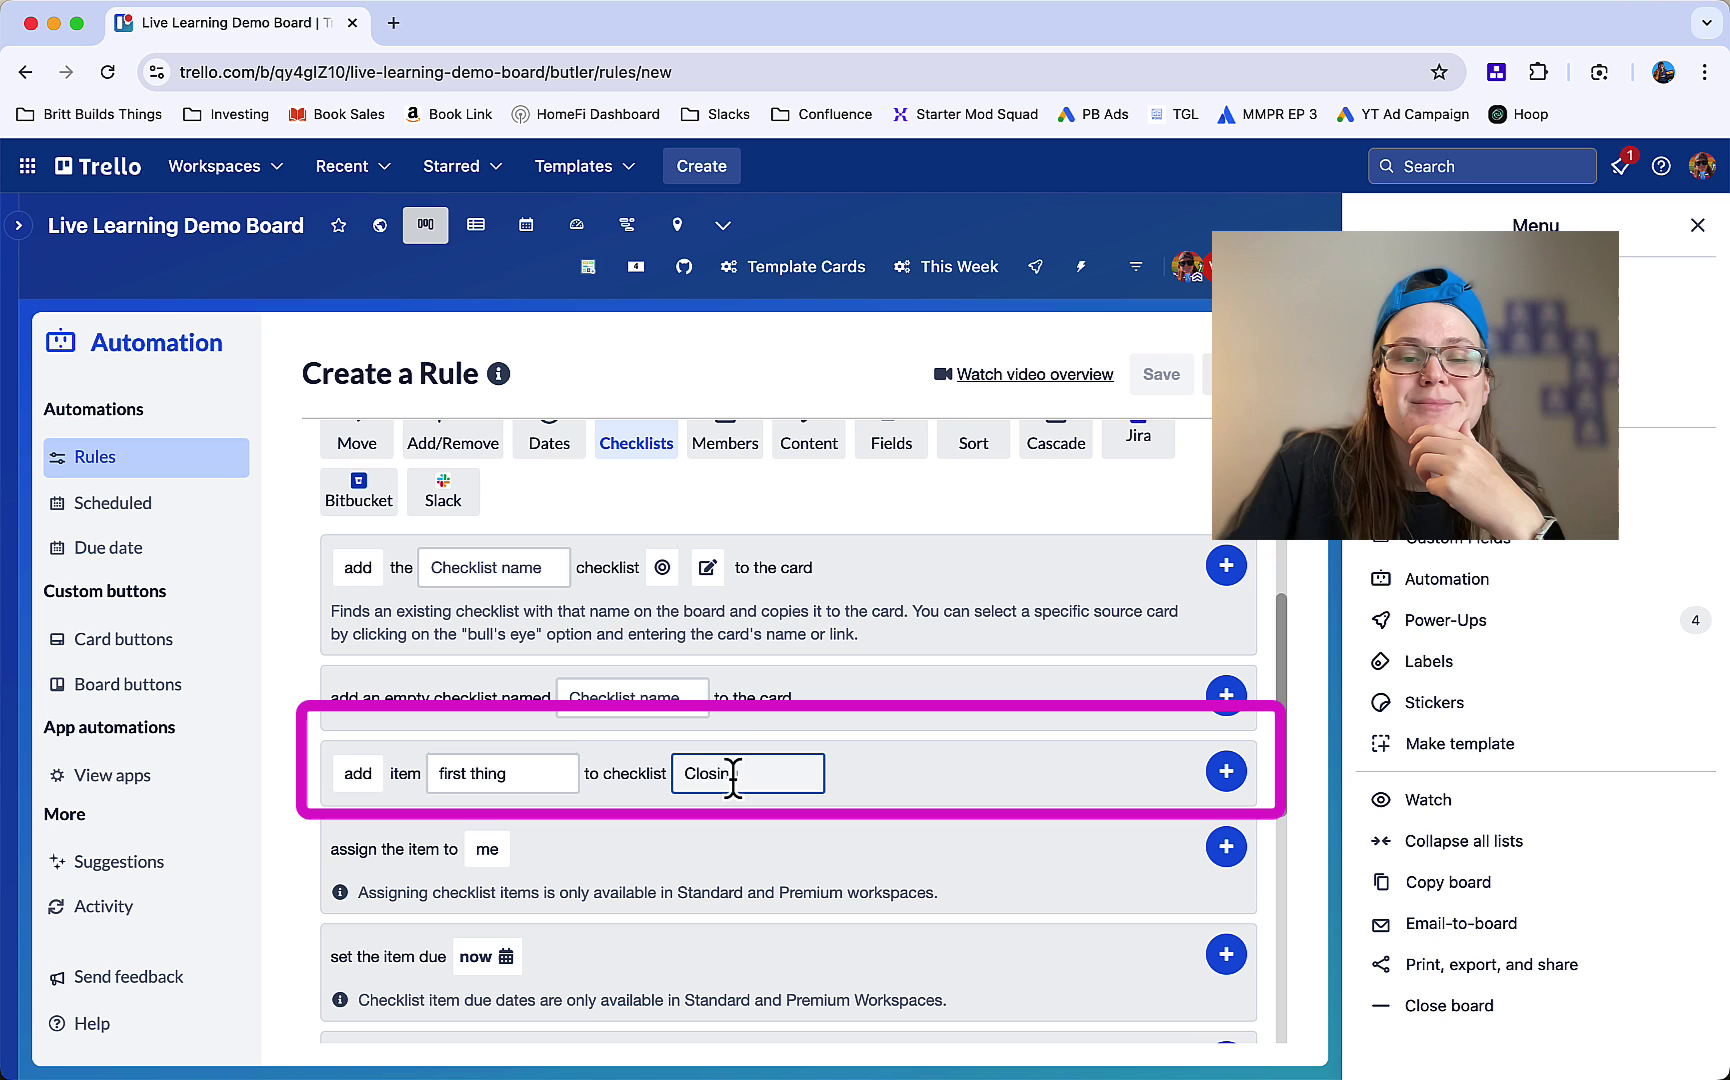
{"action": "left_click", "coordinate": [1226, 771]}
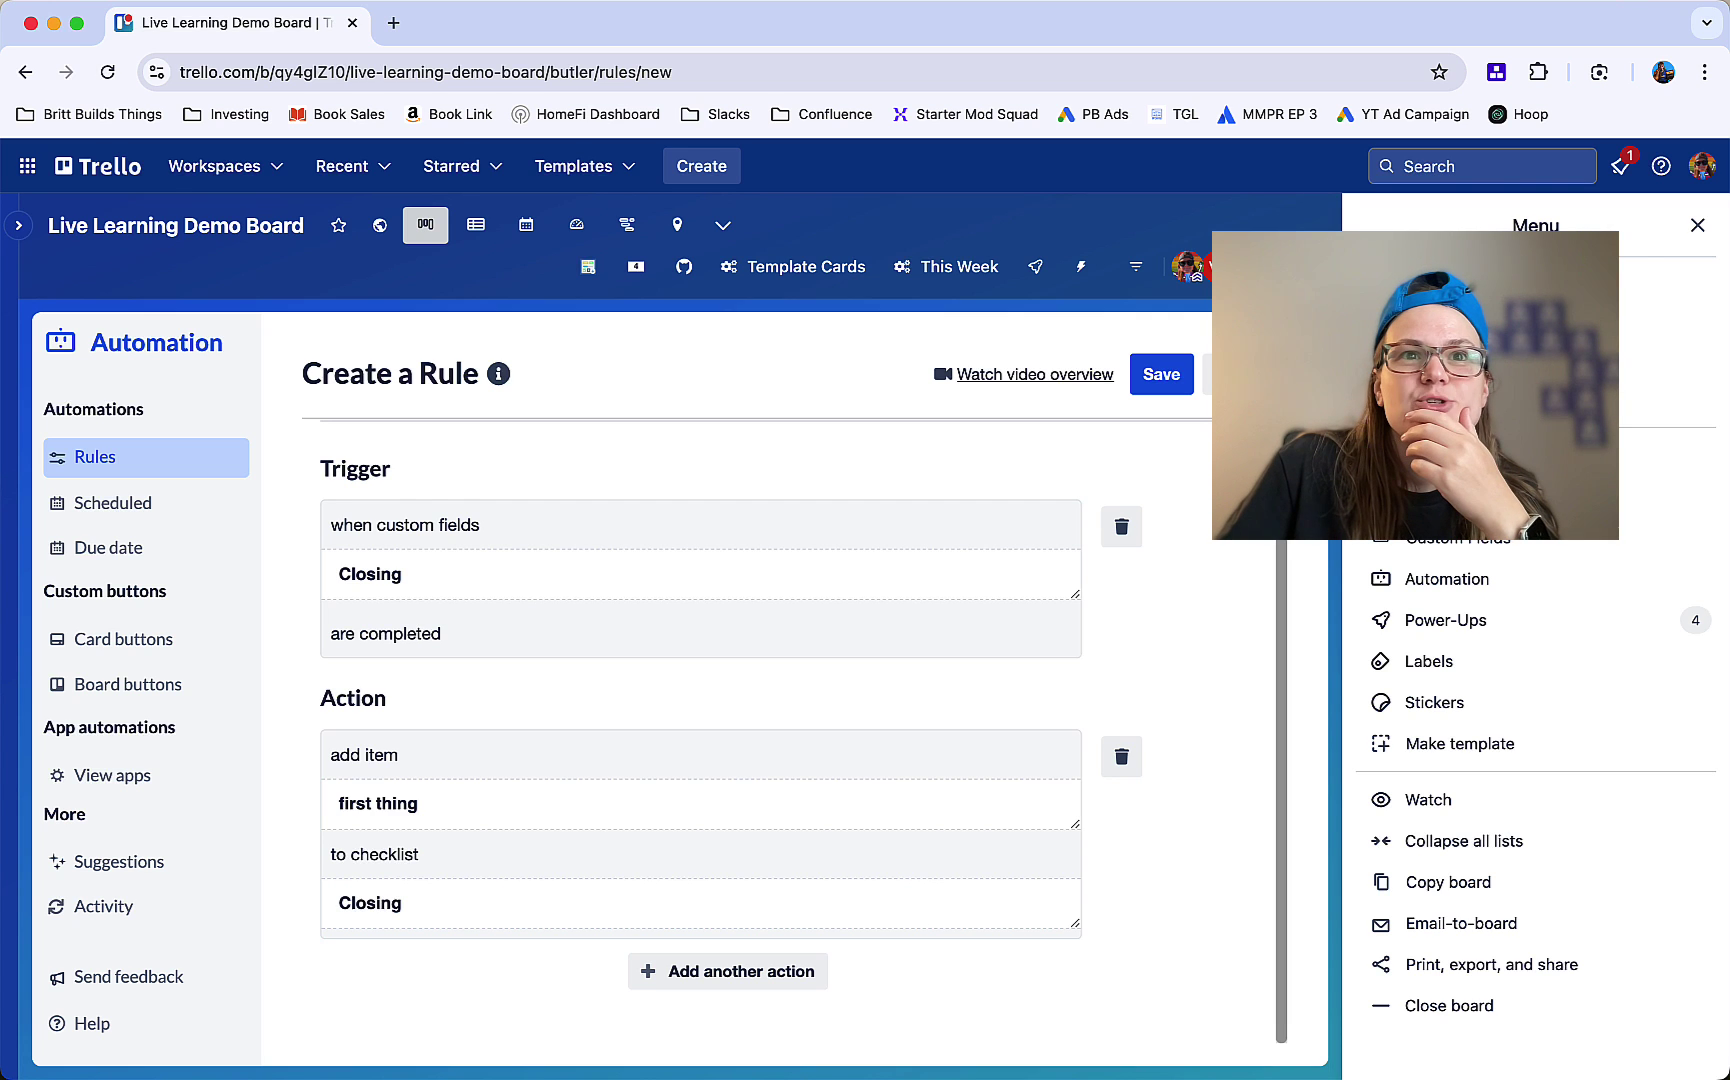
Step: Start a second action and bring up the checklist item's due-date options
{"action": "left_click", "coordinate": [742, 973]}
{"action": "scroll", "coordinate": [845, 935], "scroll_direction": "down", "scroll_amount": 7}
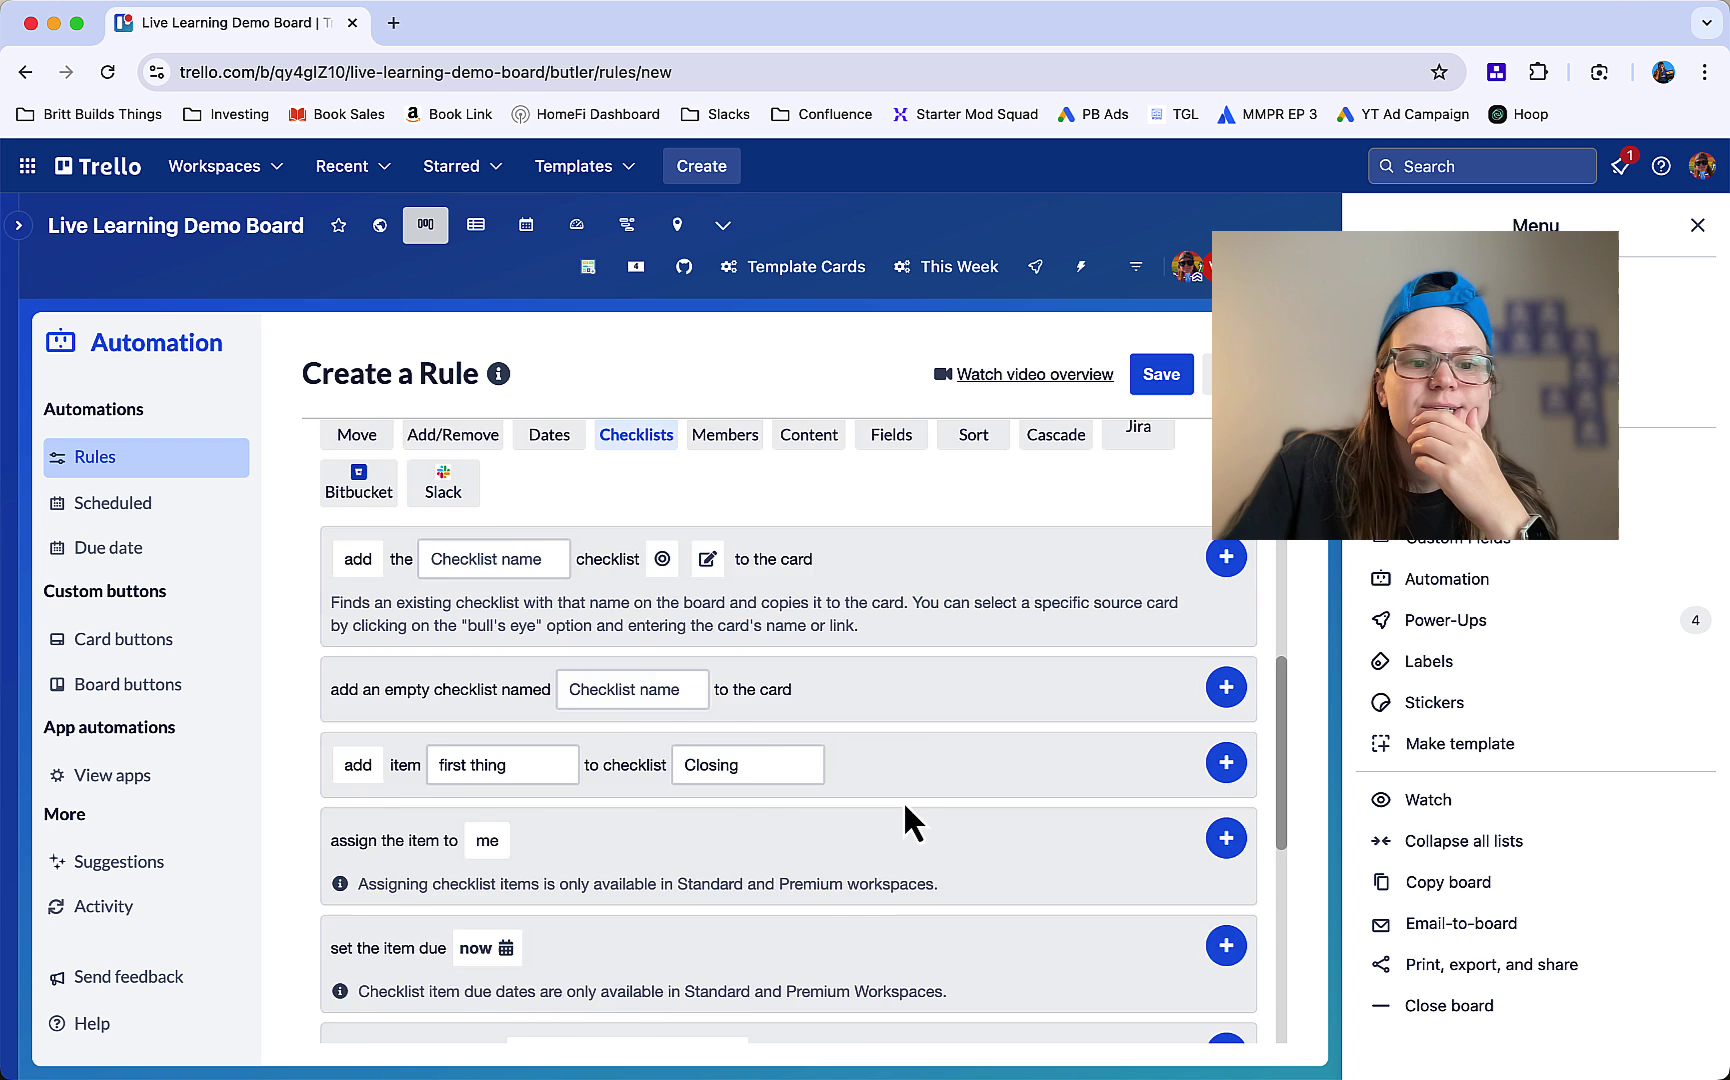
{"action": "scroll", "coordinate": [845, 820], "scroll_direction": "down", "scroll_amount": 2}
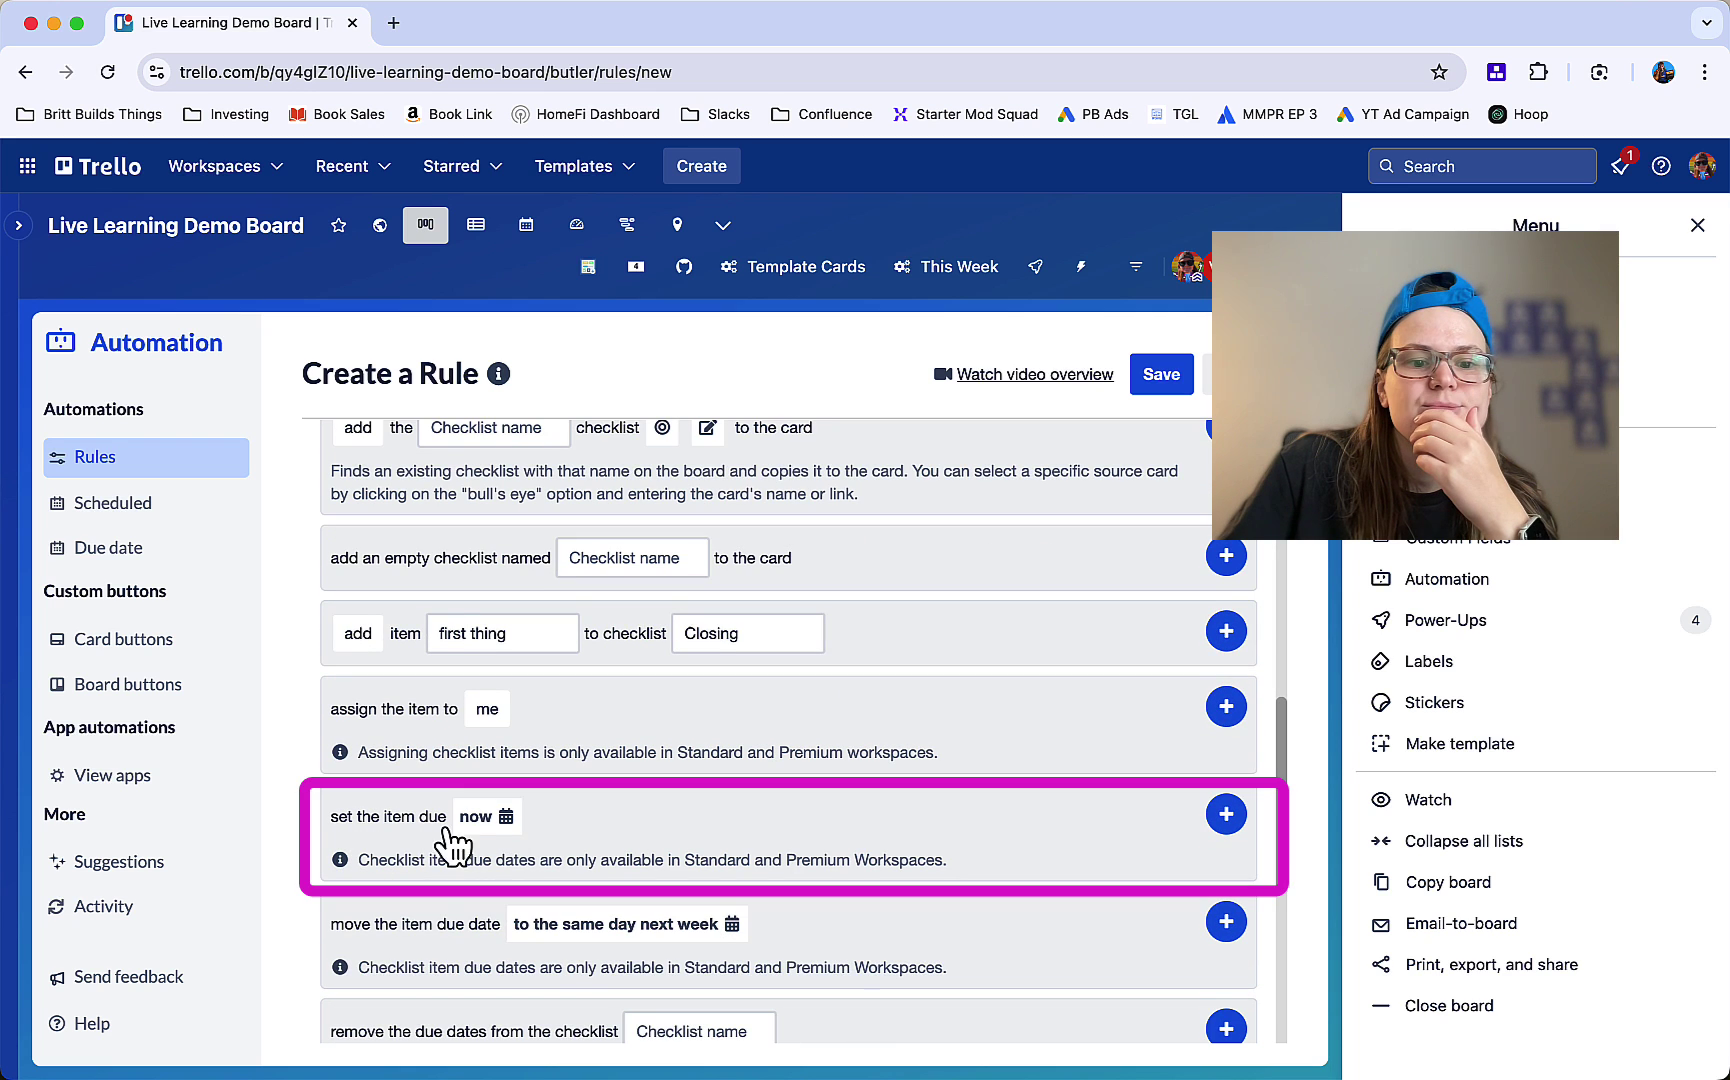
{"action": "scroll", "coordinate": [635, 810], "scroll_direction": "down", "scroll_amount": 2}
{"action": "left_click", "coordinate": [484, 684]}
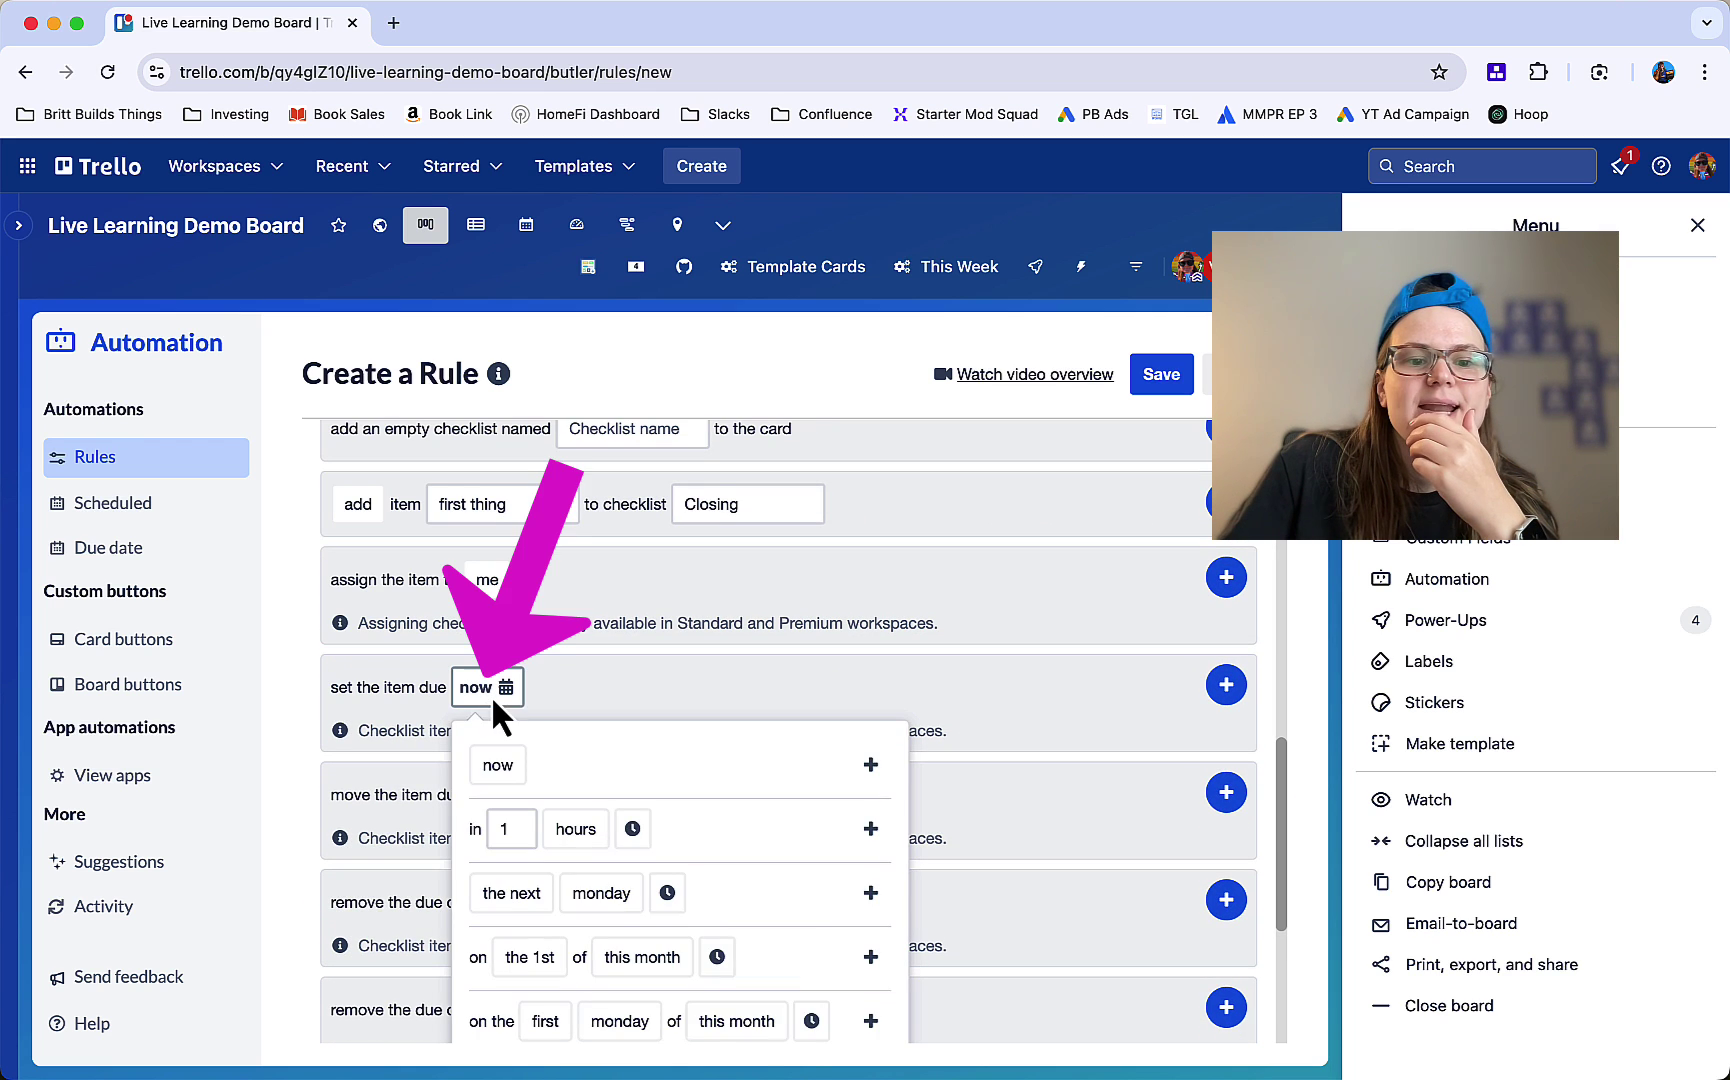
{"action": "scroll", "coordinate": [605, 715], "scroll_direction": "down", "scroll_amount": 3}
{"action": "left_click", "coordinate": [601, 639]}
{"action": "left_click", "coordinate": [484, 897]}
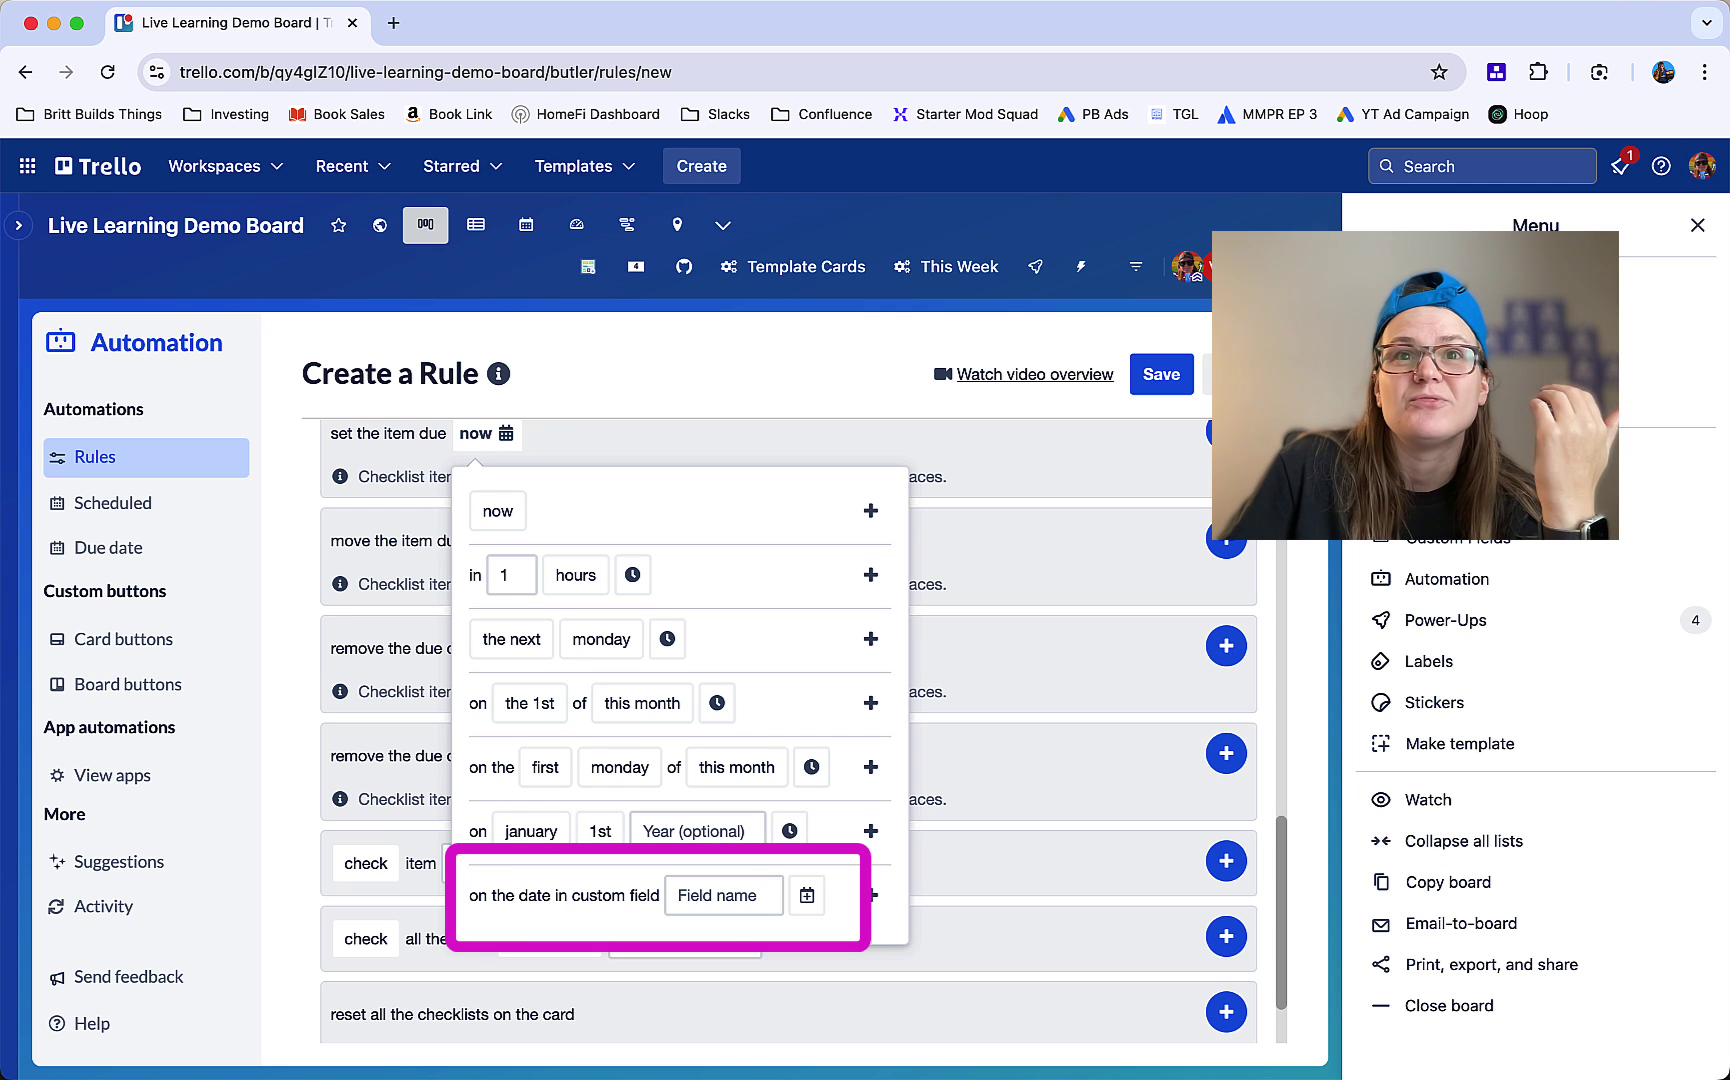
Step: Set the item due date to custom field Closing minus 5 days
{"action": "left_click", "coordinate": [700, 896]}
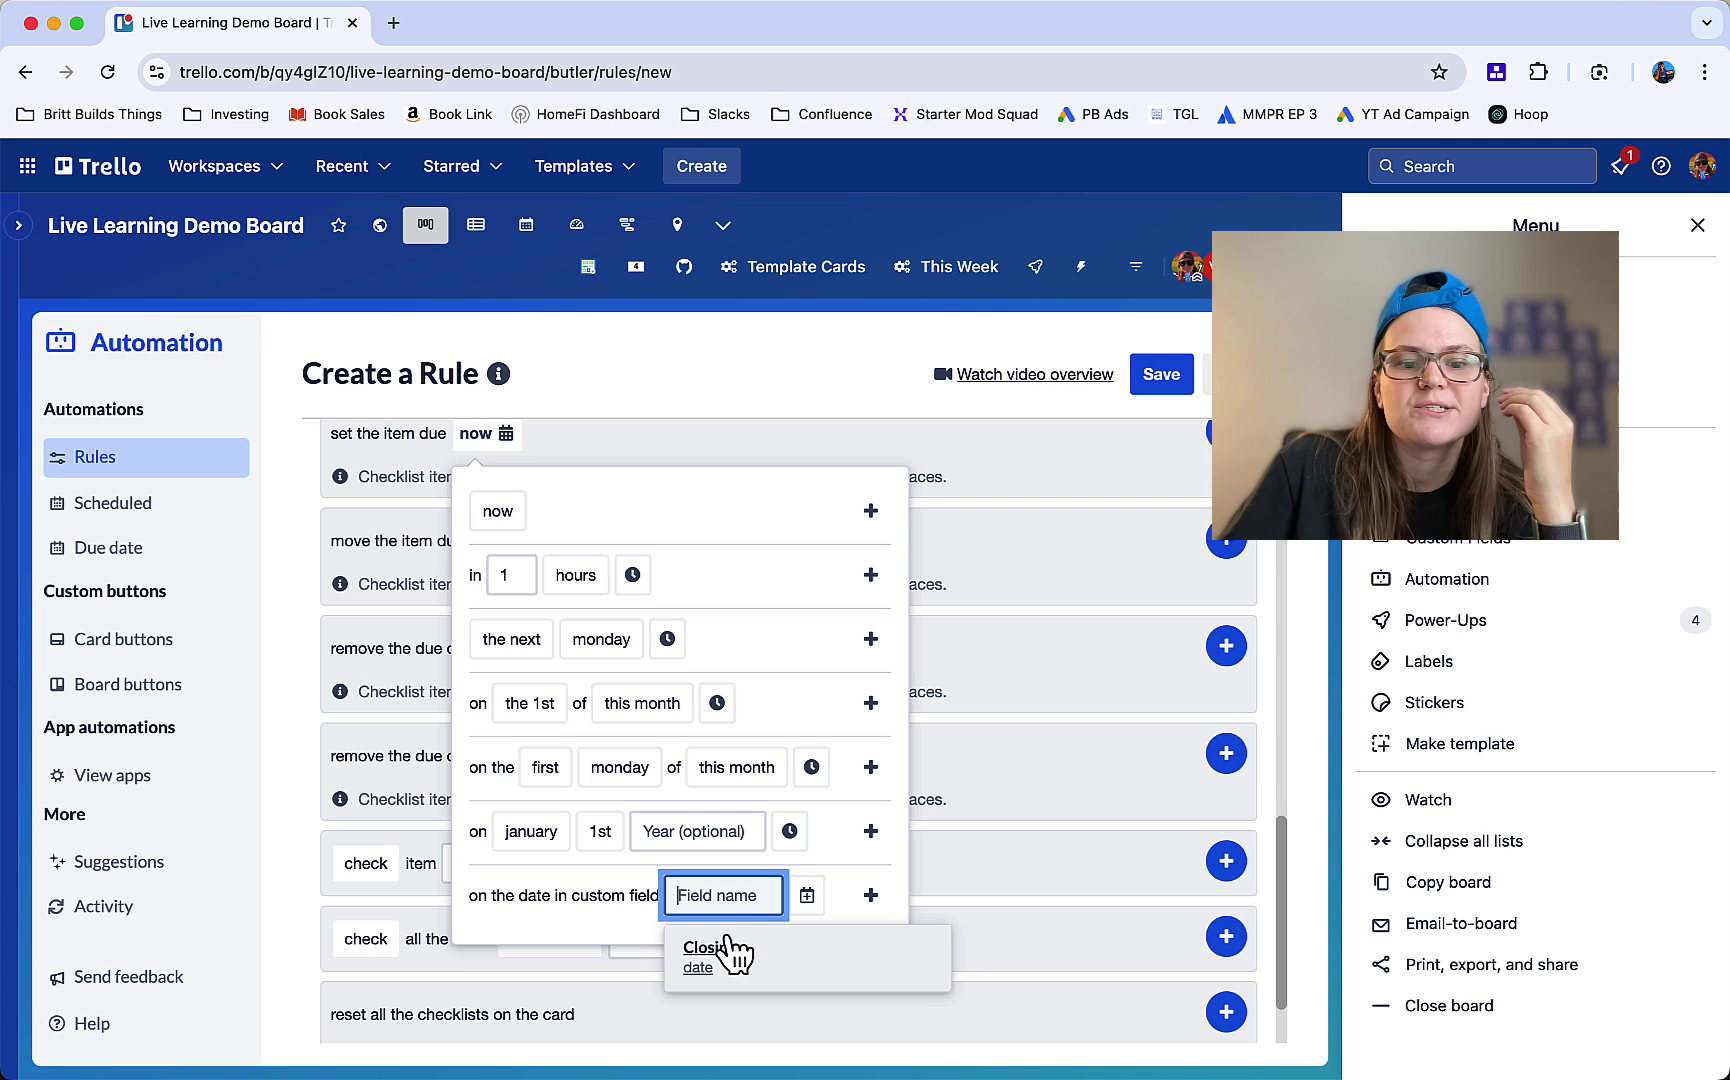
{"action": "left_click", "coordinate": [770, 970]}
{"action": "left_click", "coordinate": [807, 896]}
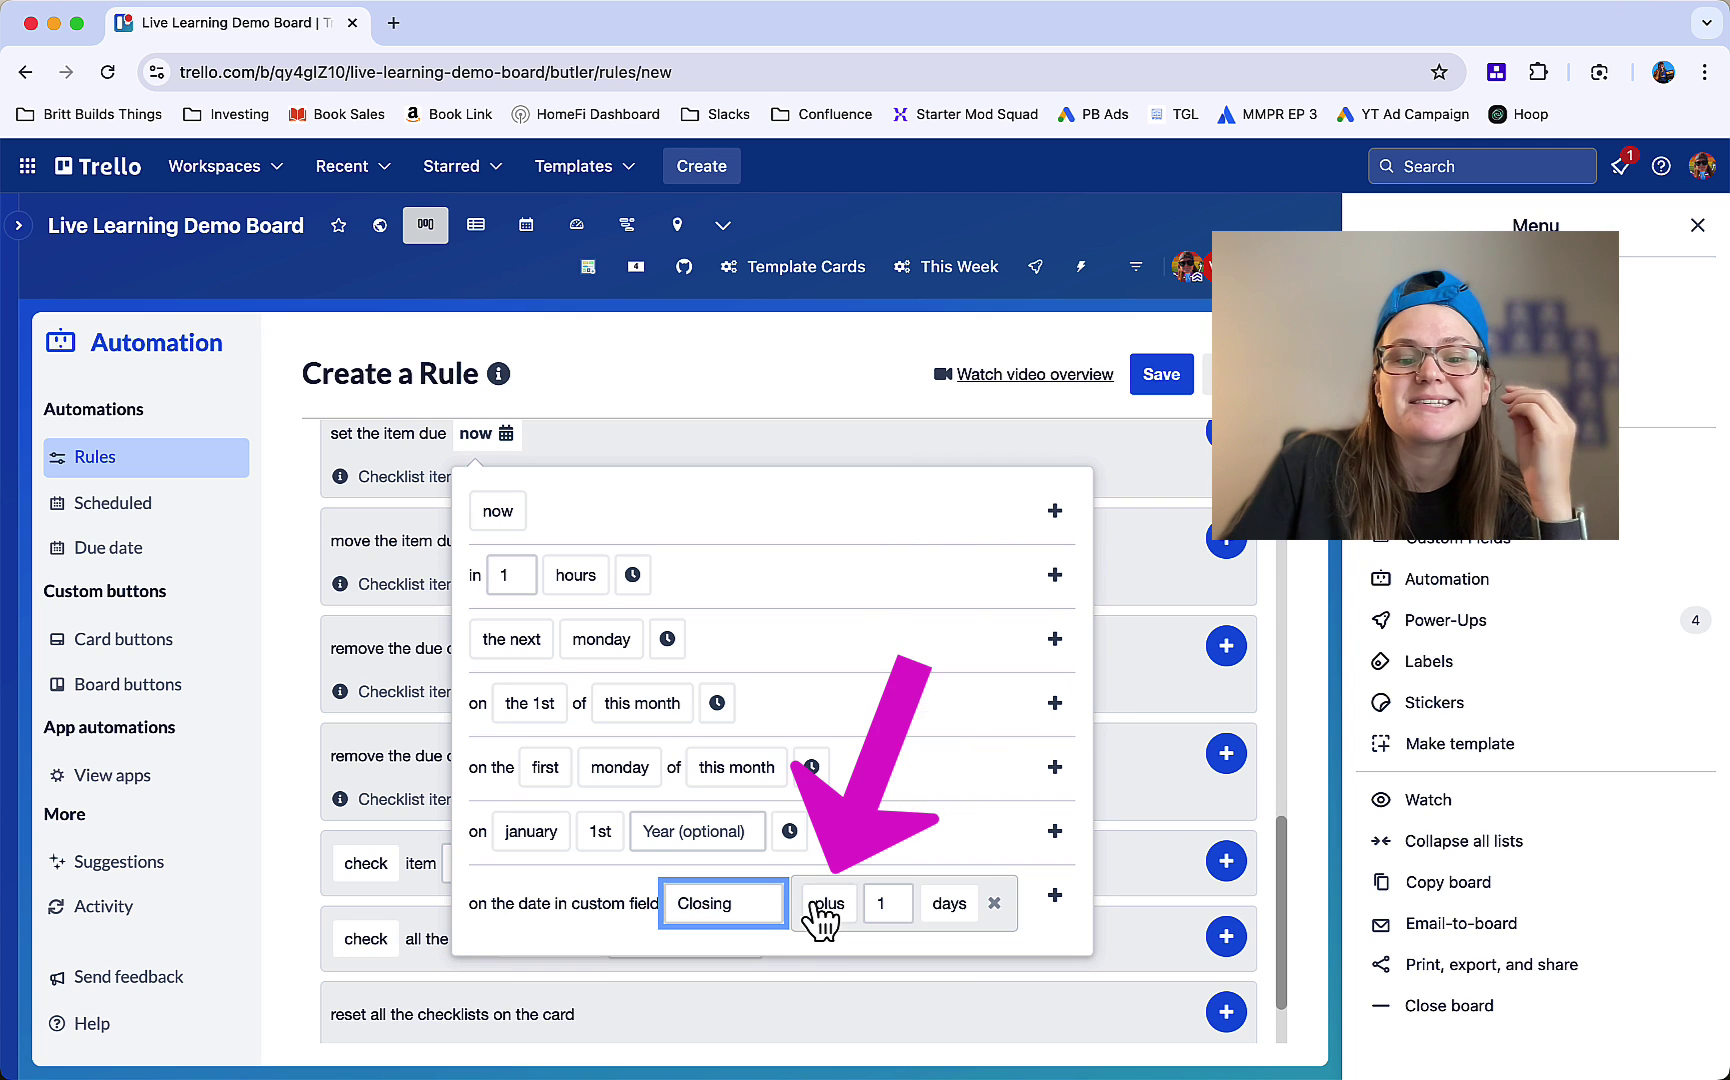
{"action": "left_click", "coordinate": [830, 904]}
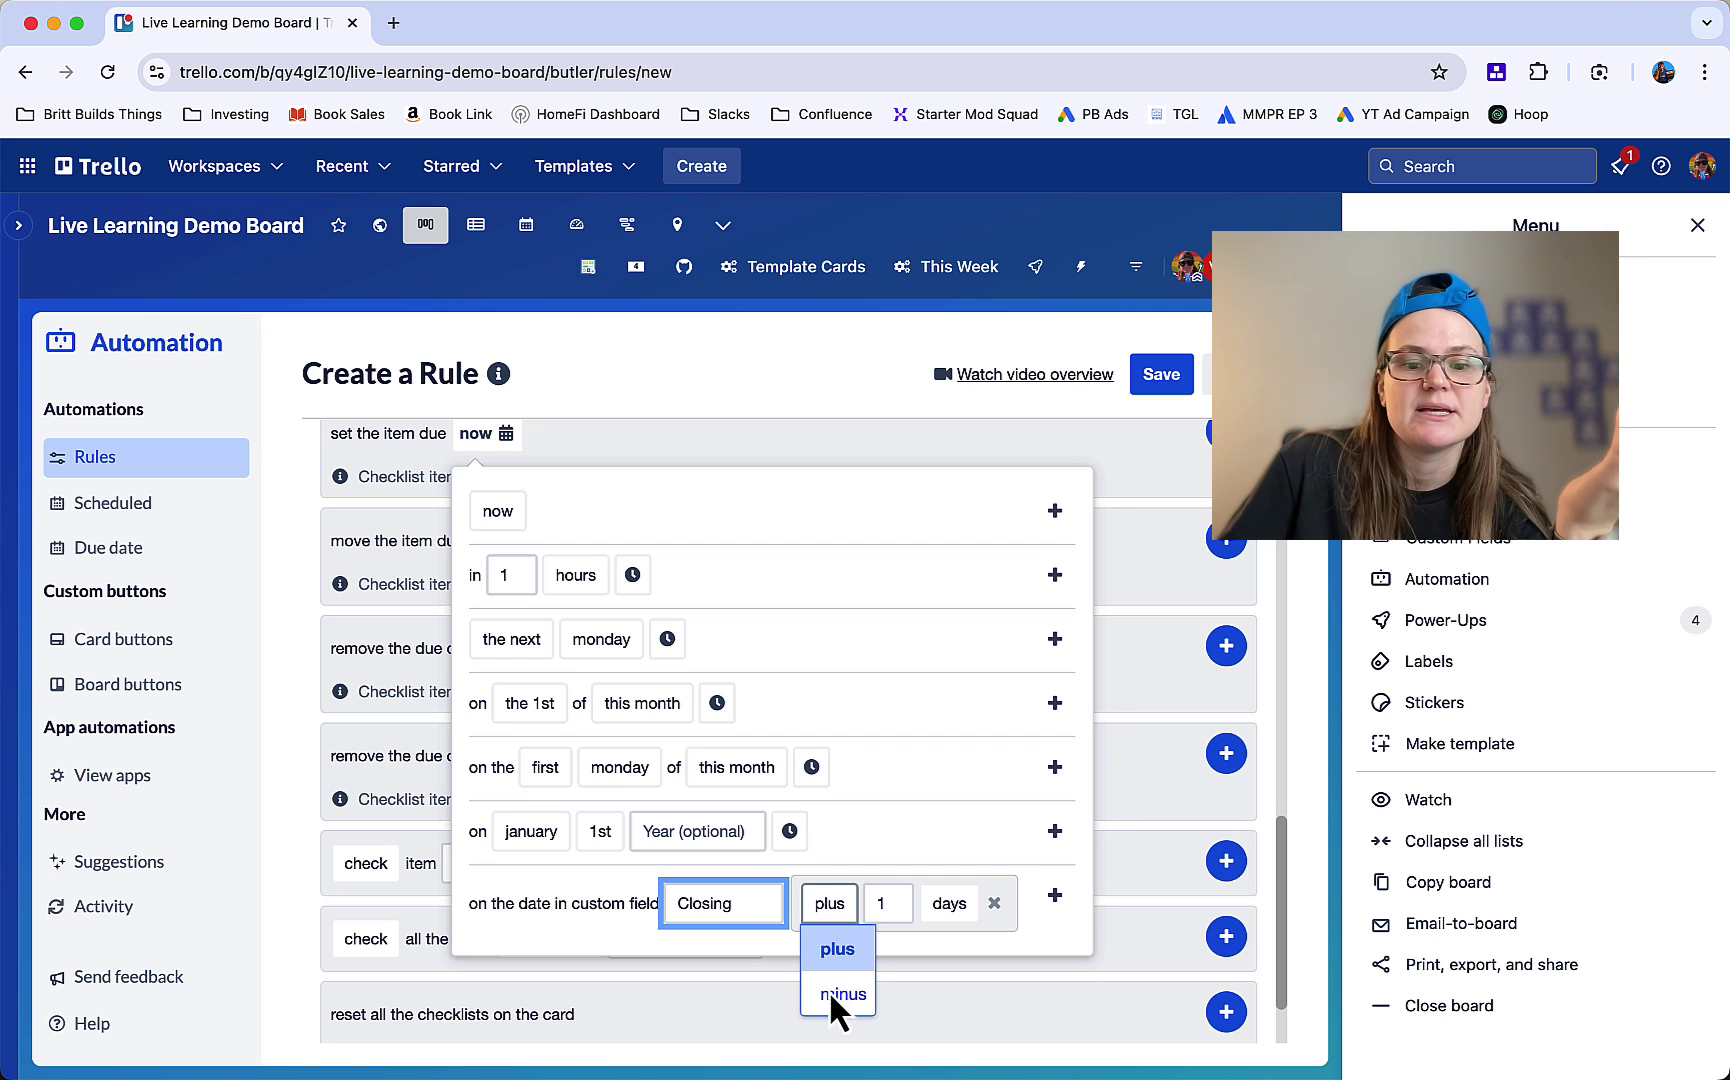
{"action": "left_click", "coordinate": [829, 991]}
{"action": "left_click", "coordinate": [884, 910]}
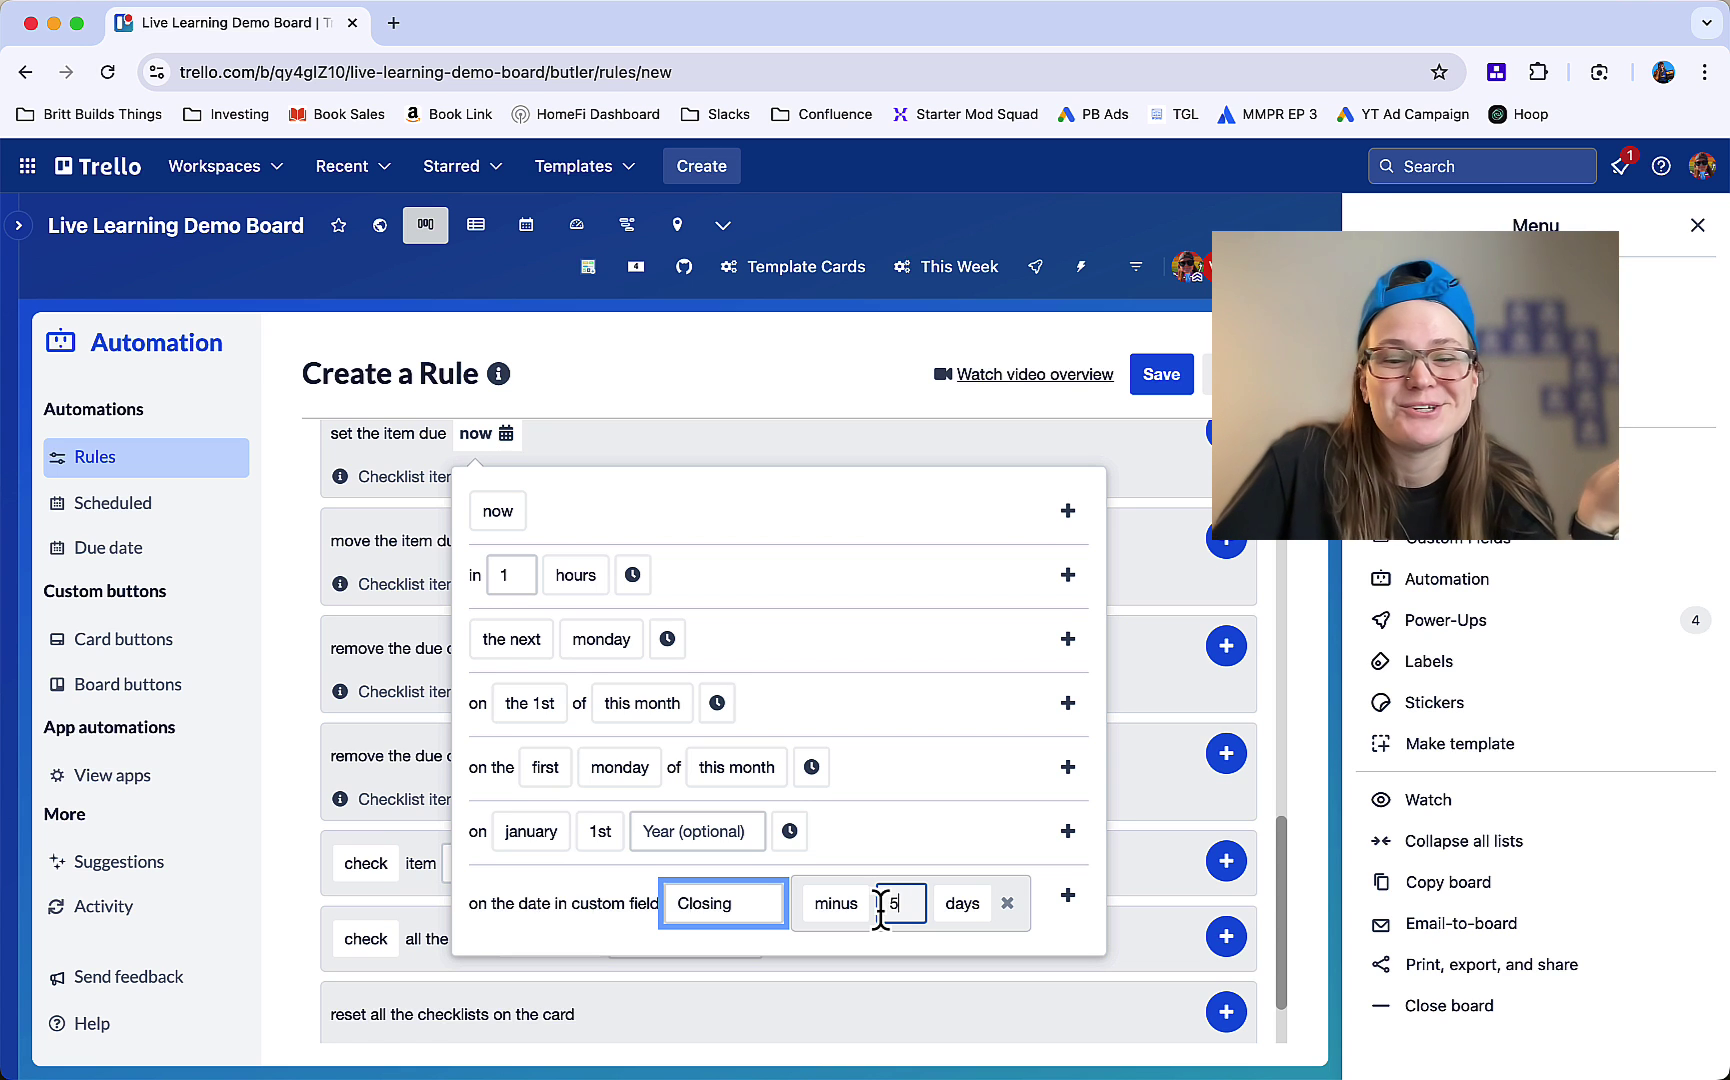
{"action": "left_click", "coordinate": [890, 900]}
{"action": "left_click", "coordinate": [890, 905]}
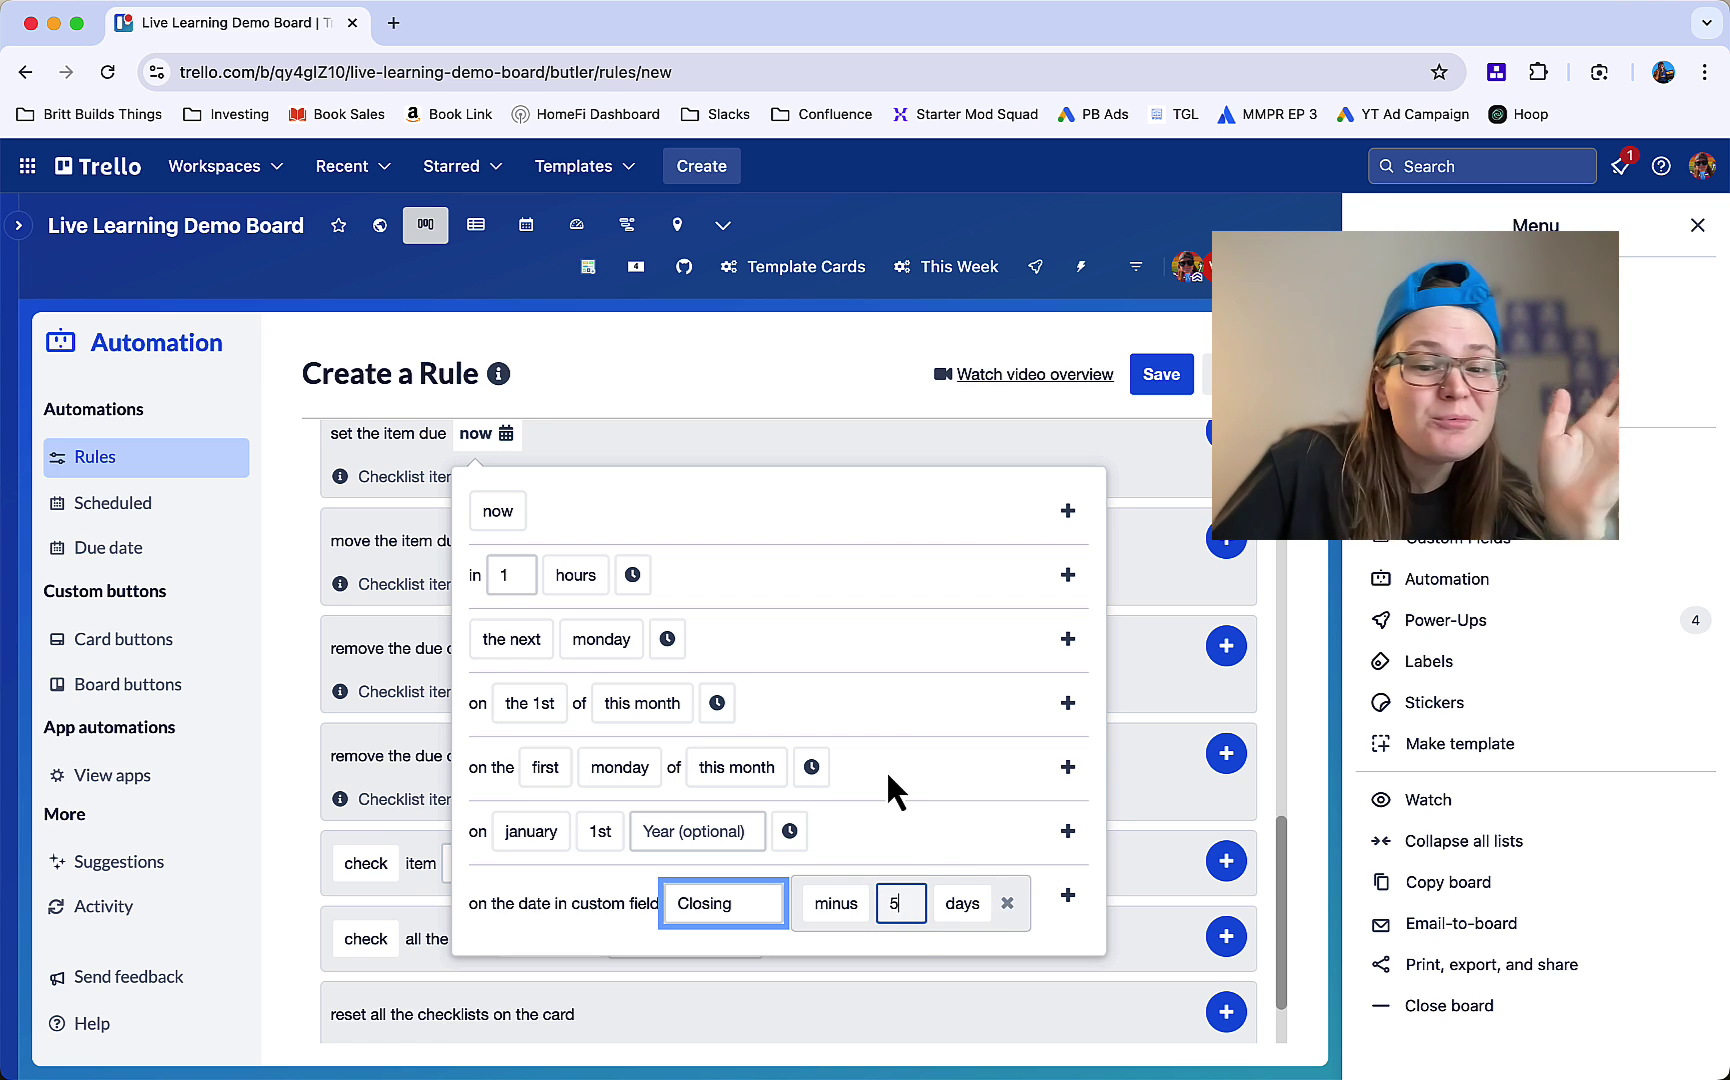
{"action": "left_click", "coordinate": [955, 903]}
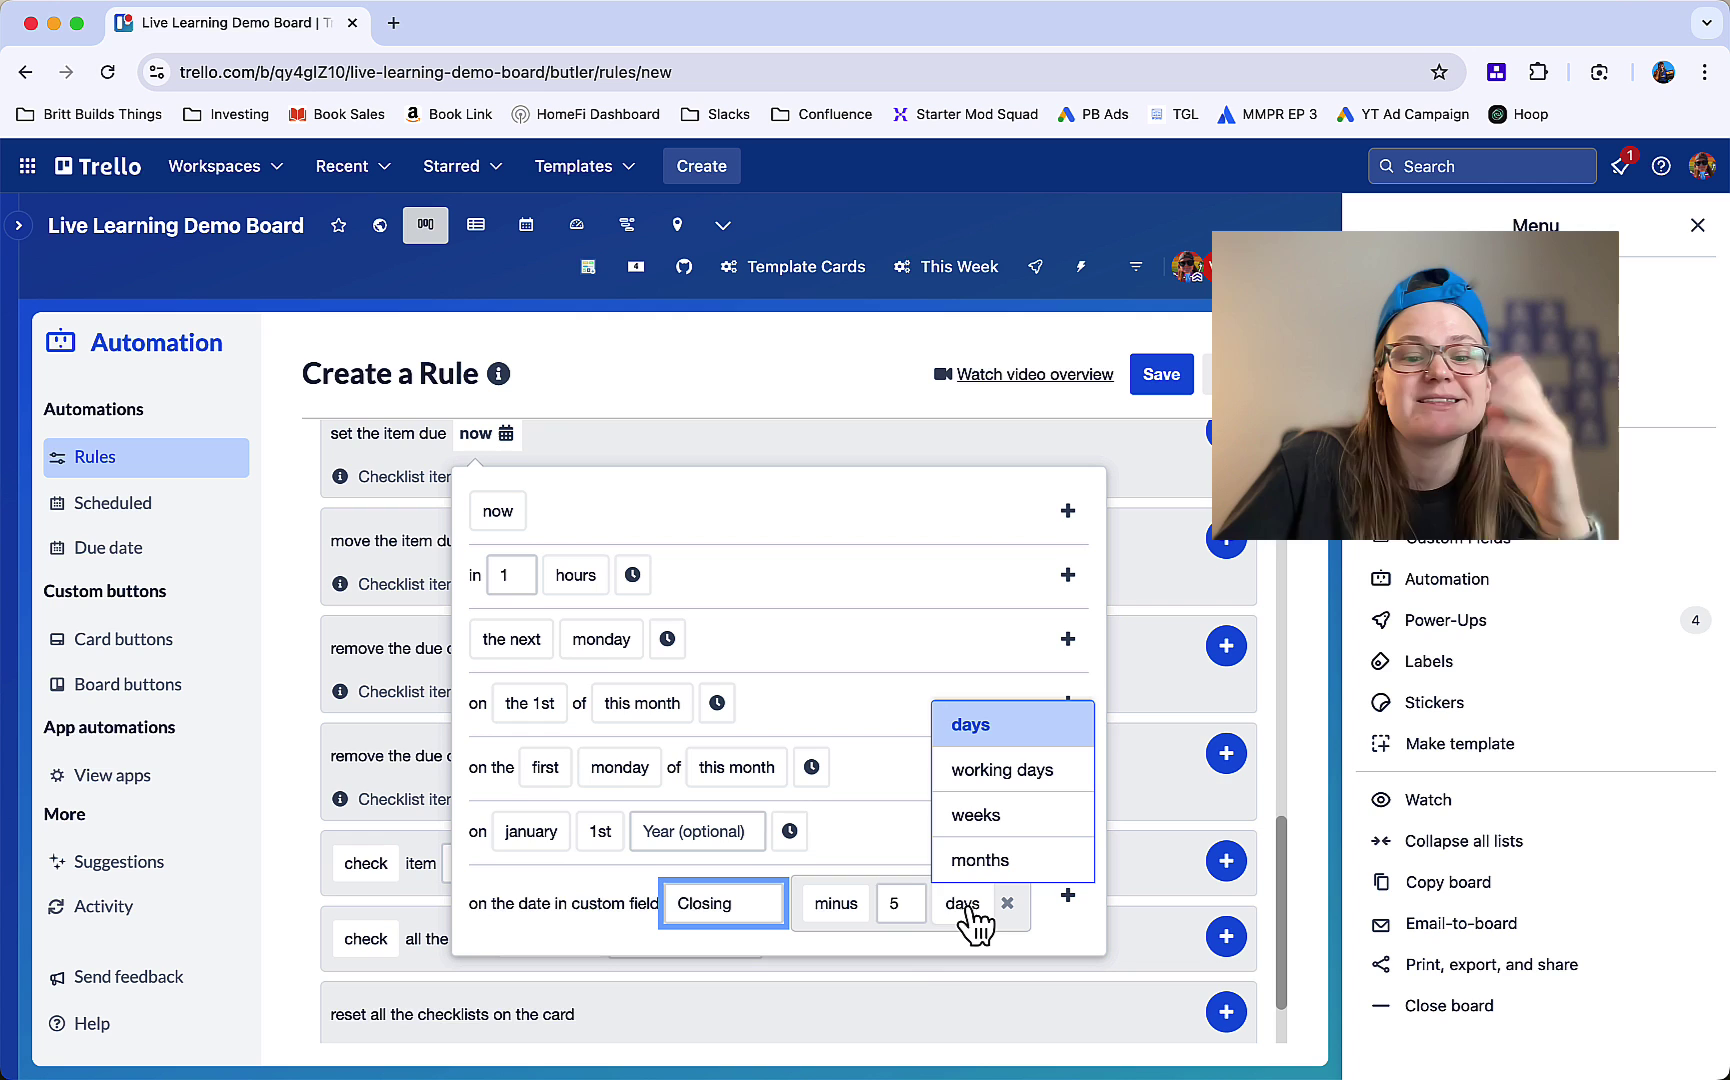
{"action": "left_click", "coordinate": [907, 940]}
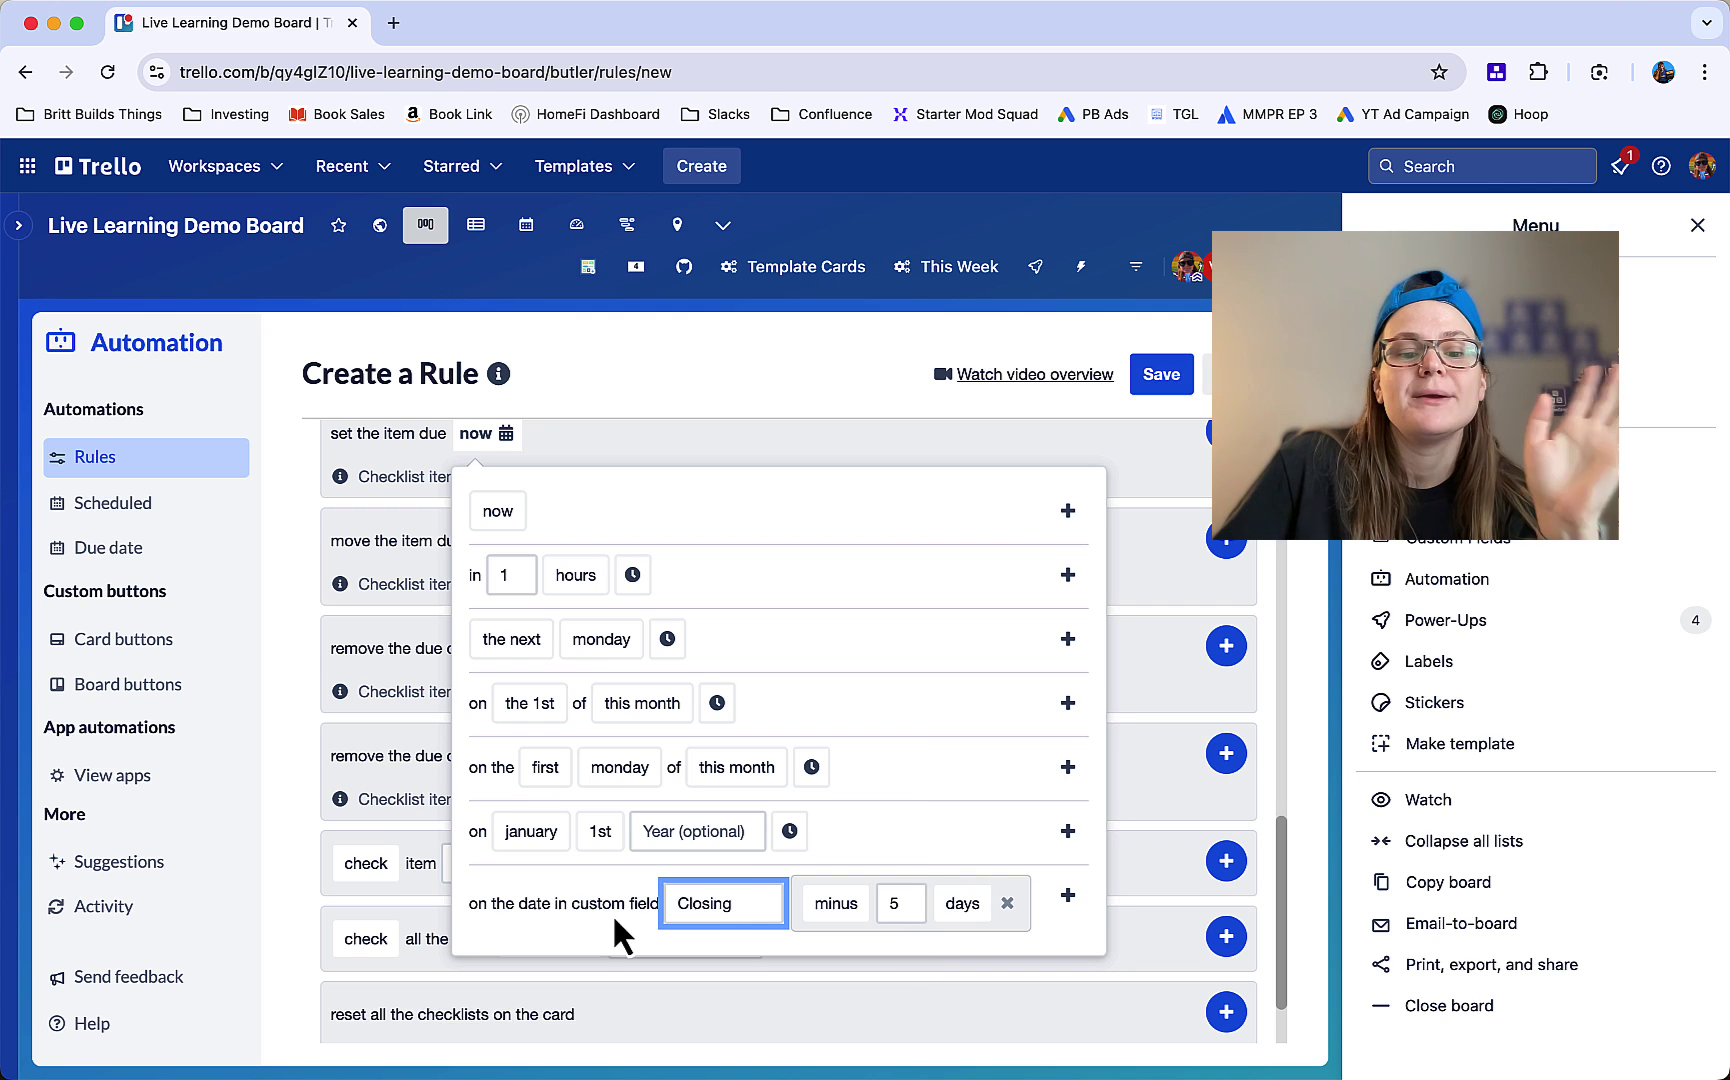
{"action": "left_click", "coordinate": [1067, 895]}
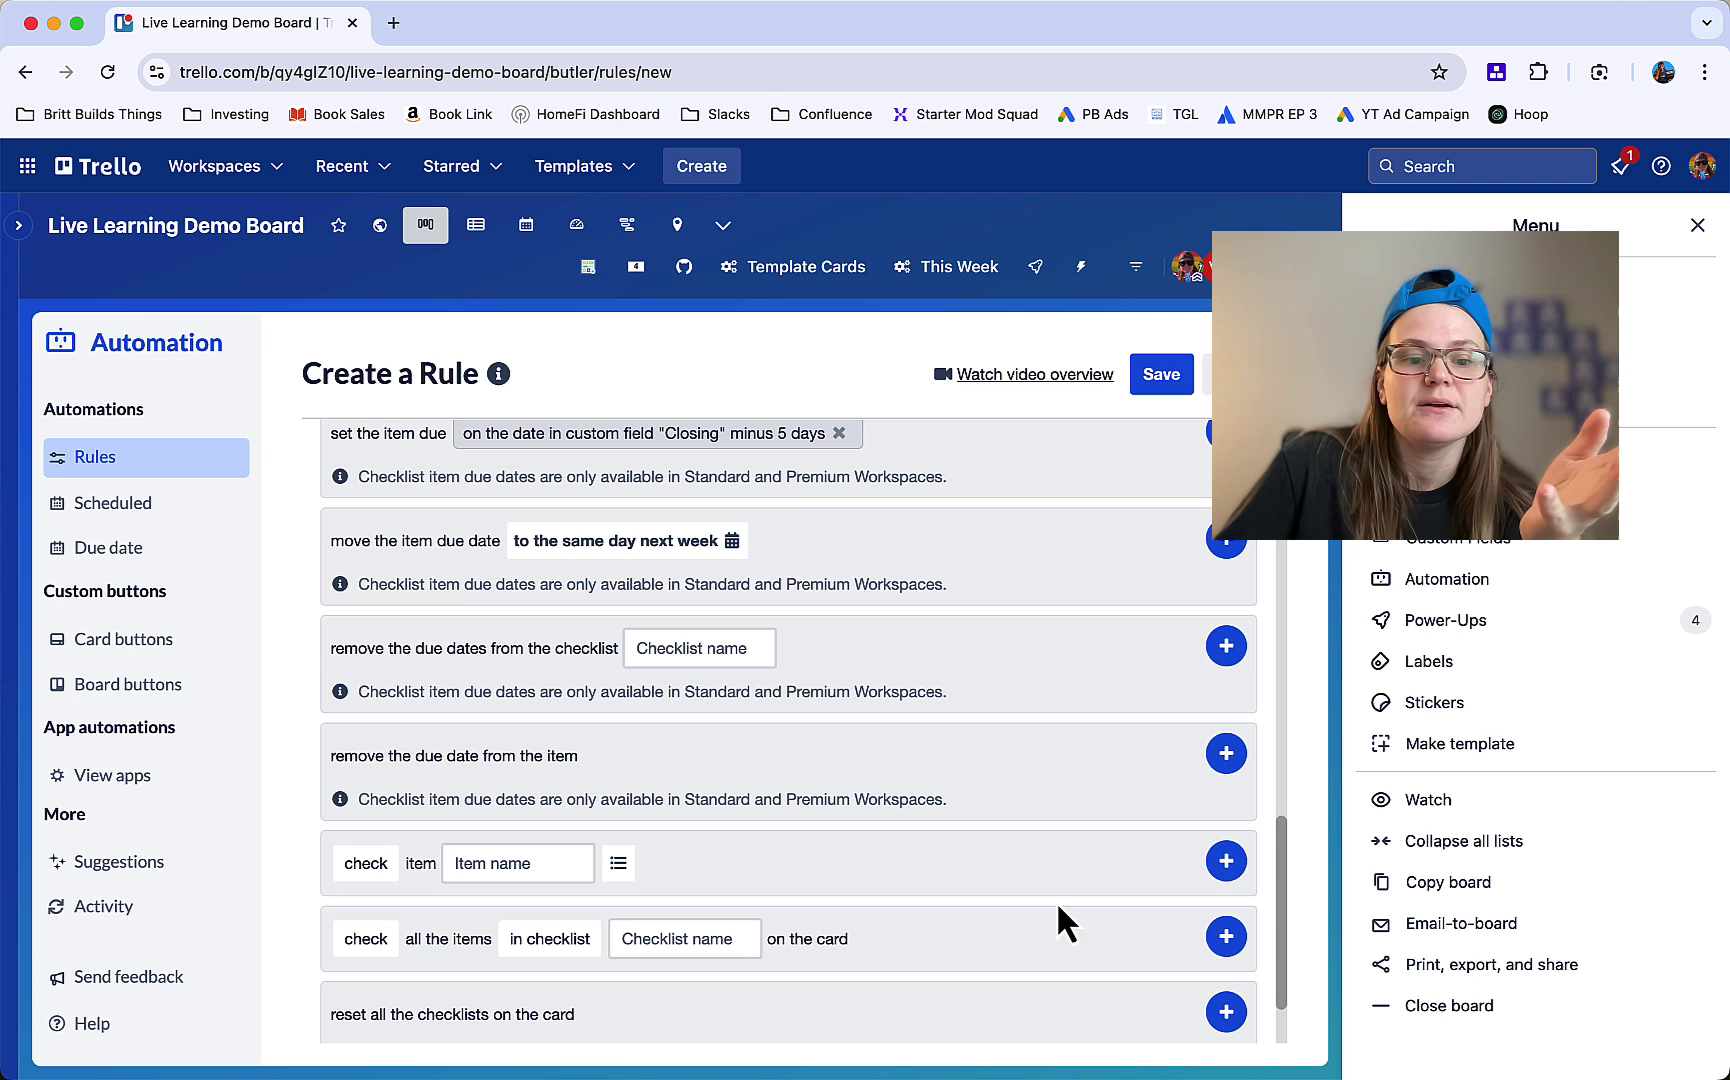
{"action": "scroll", "coordinate": [858, 560], "scroll_direction": "up", "scroll_amount": 3}
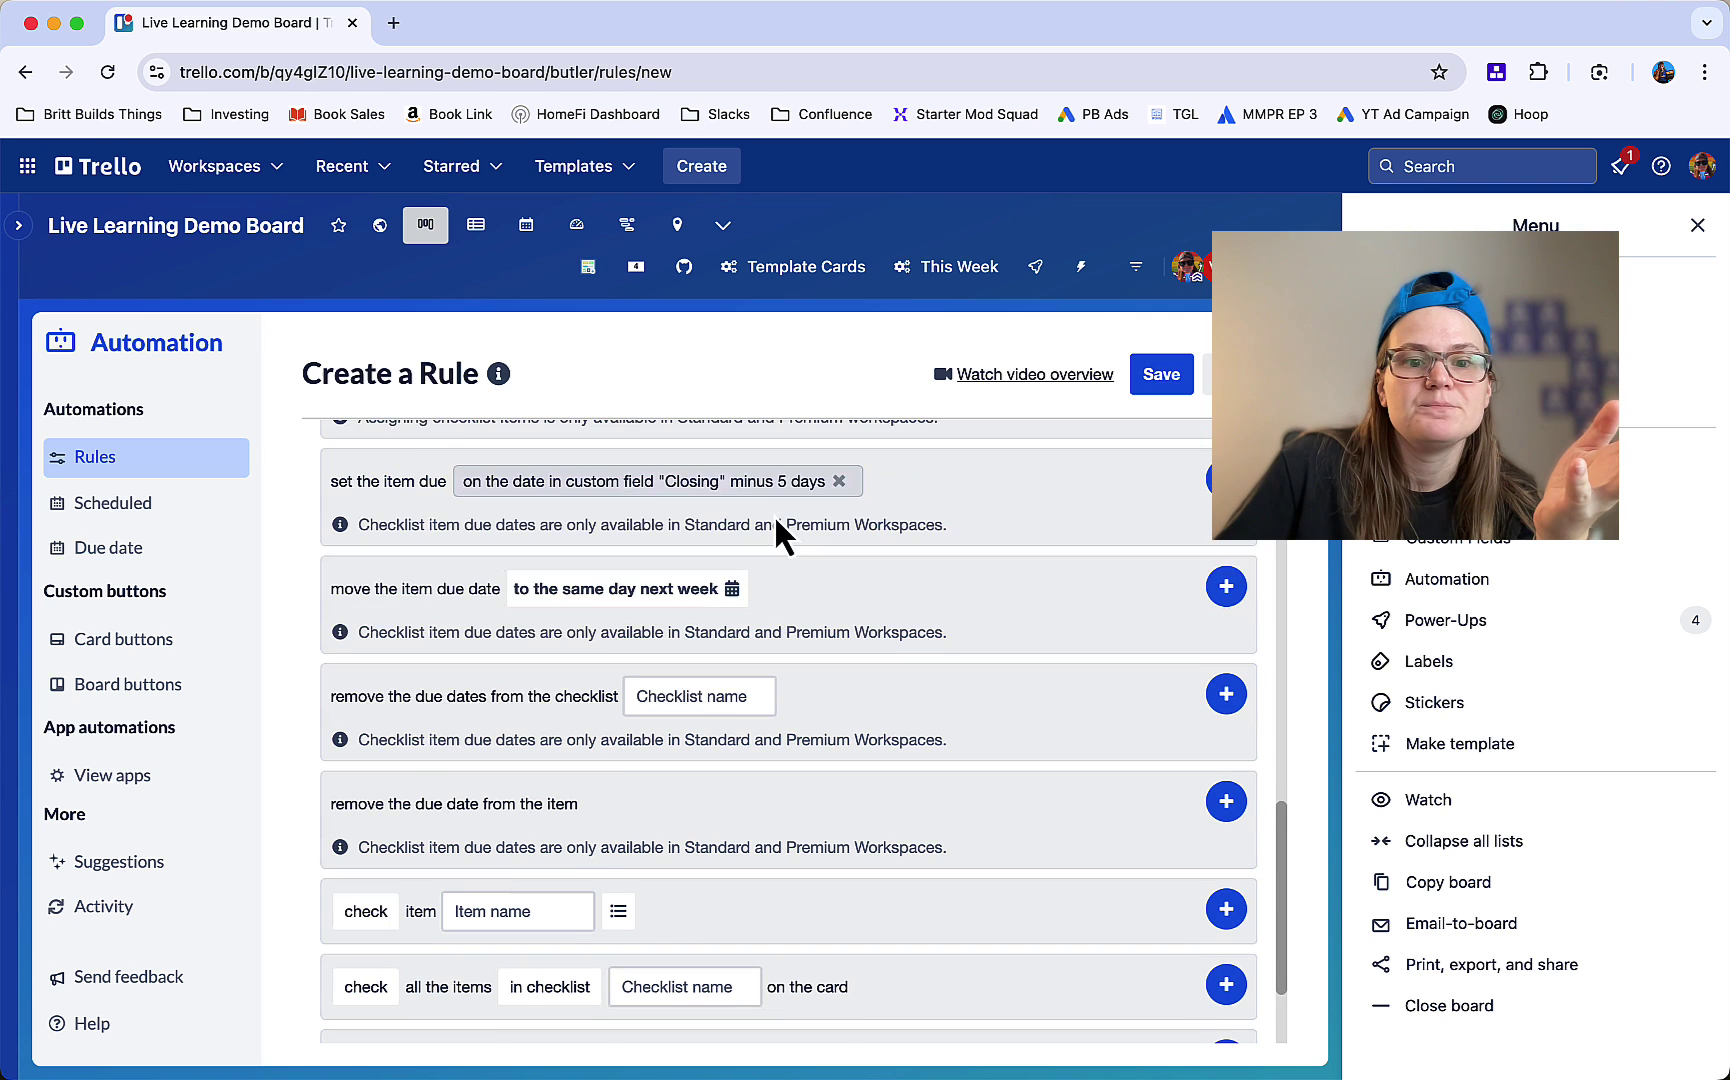
Step: Add the Closing-minus-5-days due-date action to the rule
{"action": "left_click", "coordinate": [1226, 583]}
{"action": "scroll", "coordinate": [791, 707], "scroll_direction": "up", "scroll_amount": 3}
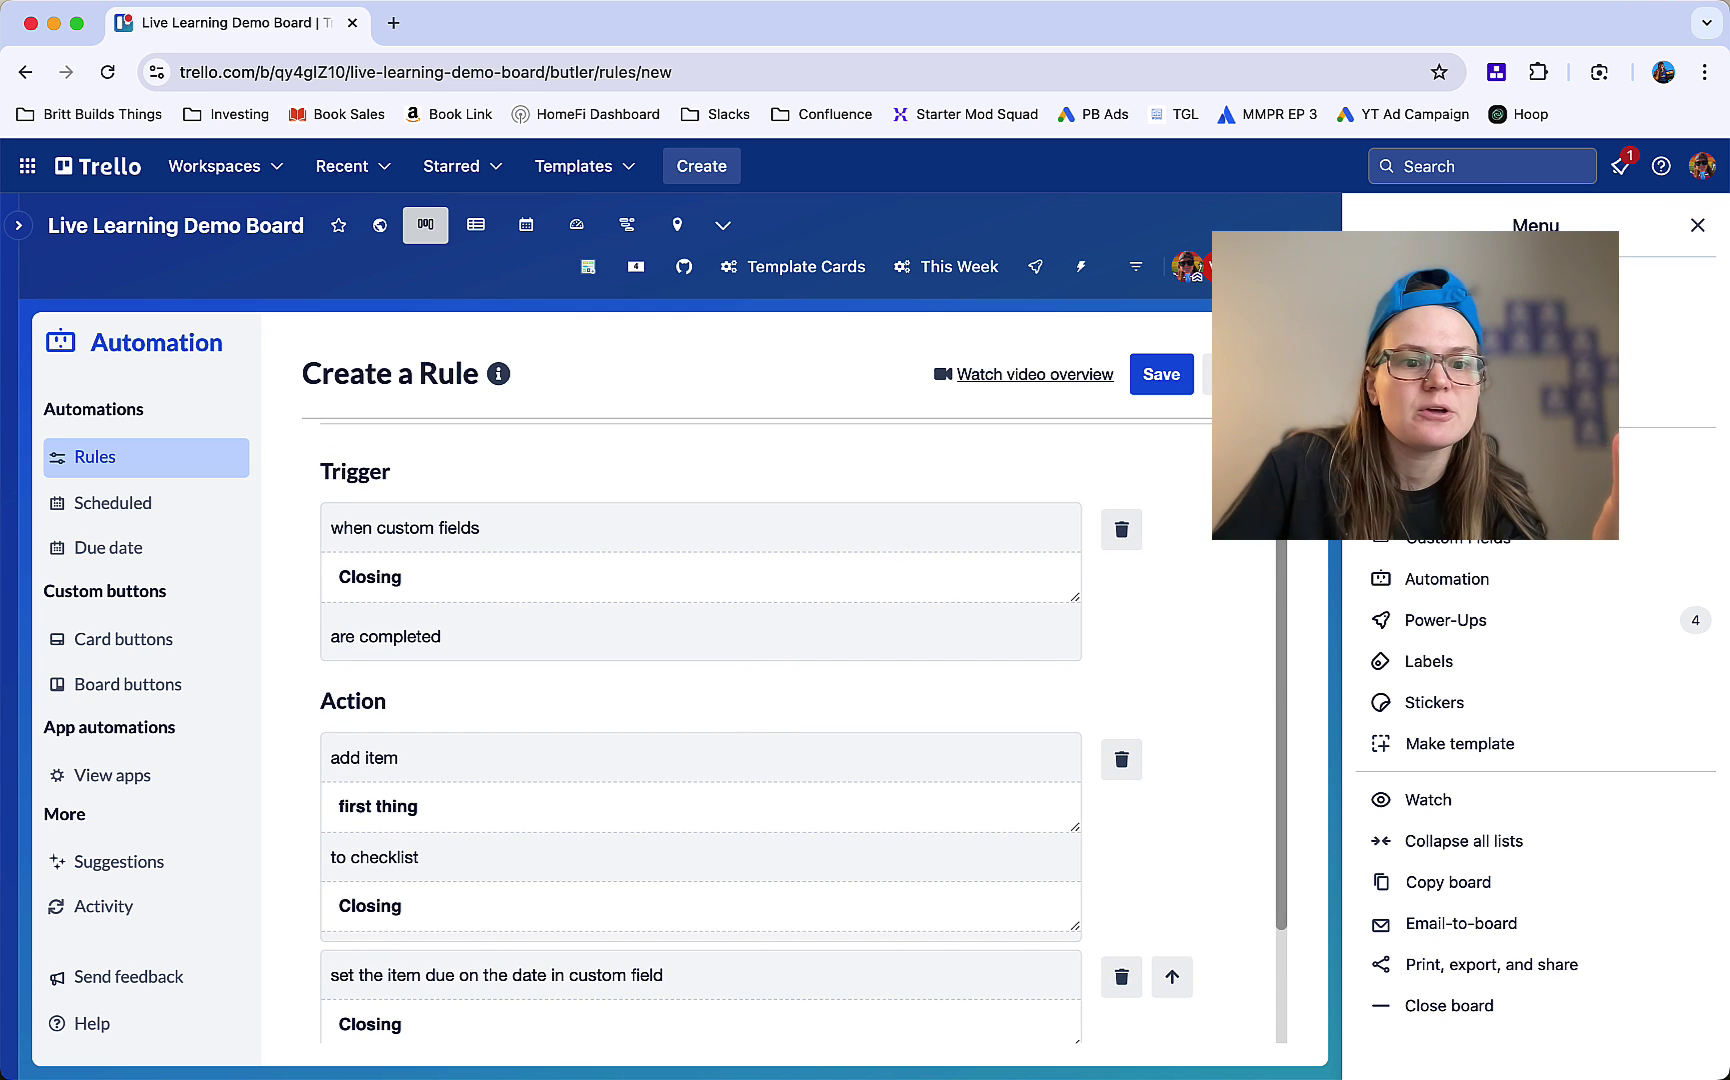
{"action": "scroll", "coordinate": [650, 703], "scroll_direction": "down", "scroll_amount": 3}
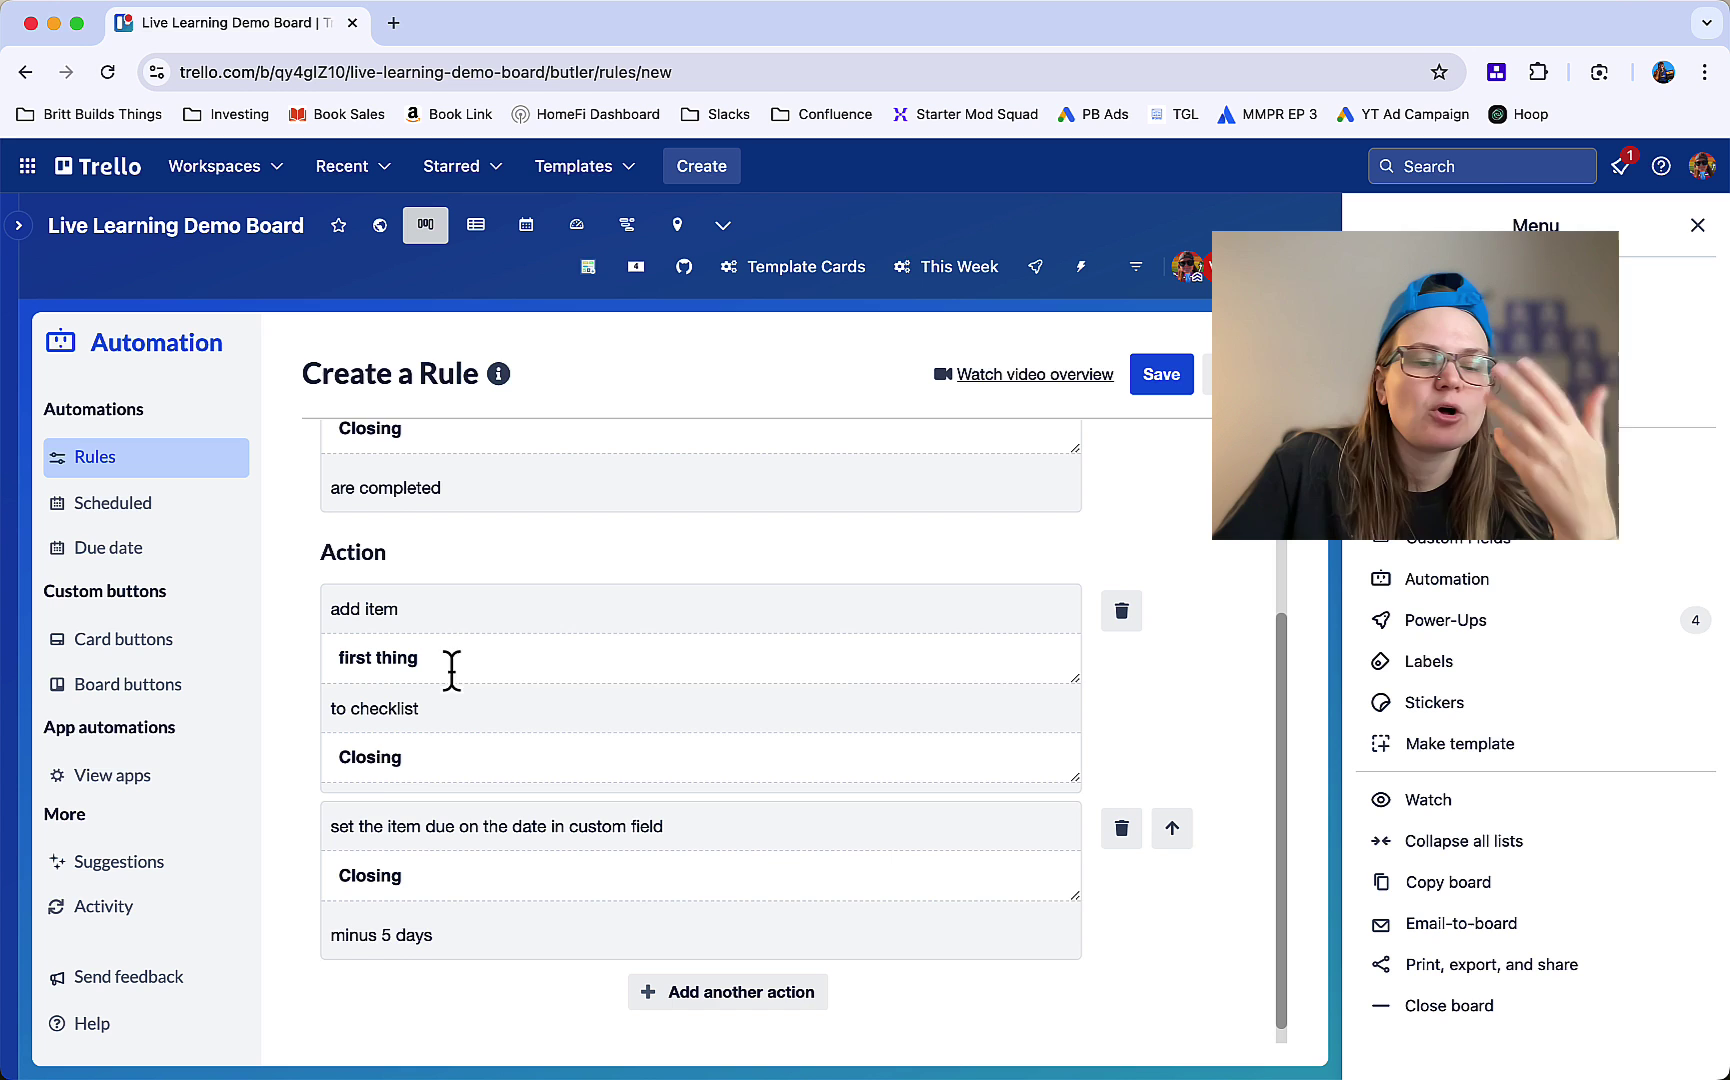
{"action": "scroll", "coordinate": [440, 700], "scroll_direction": "down", "scroll_amount": 1}
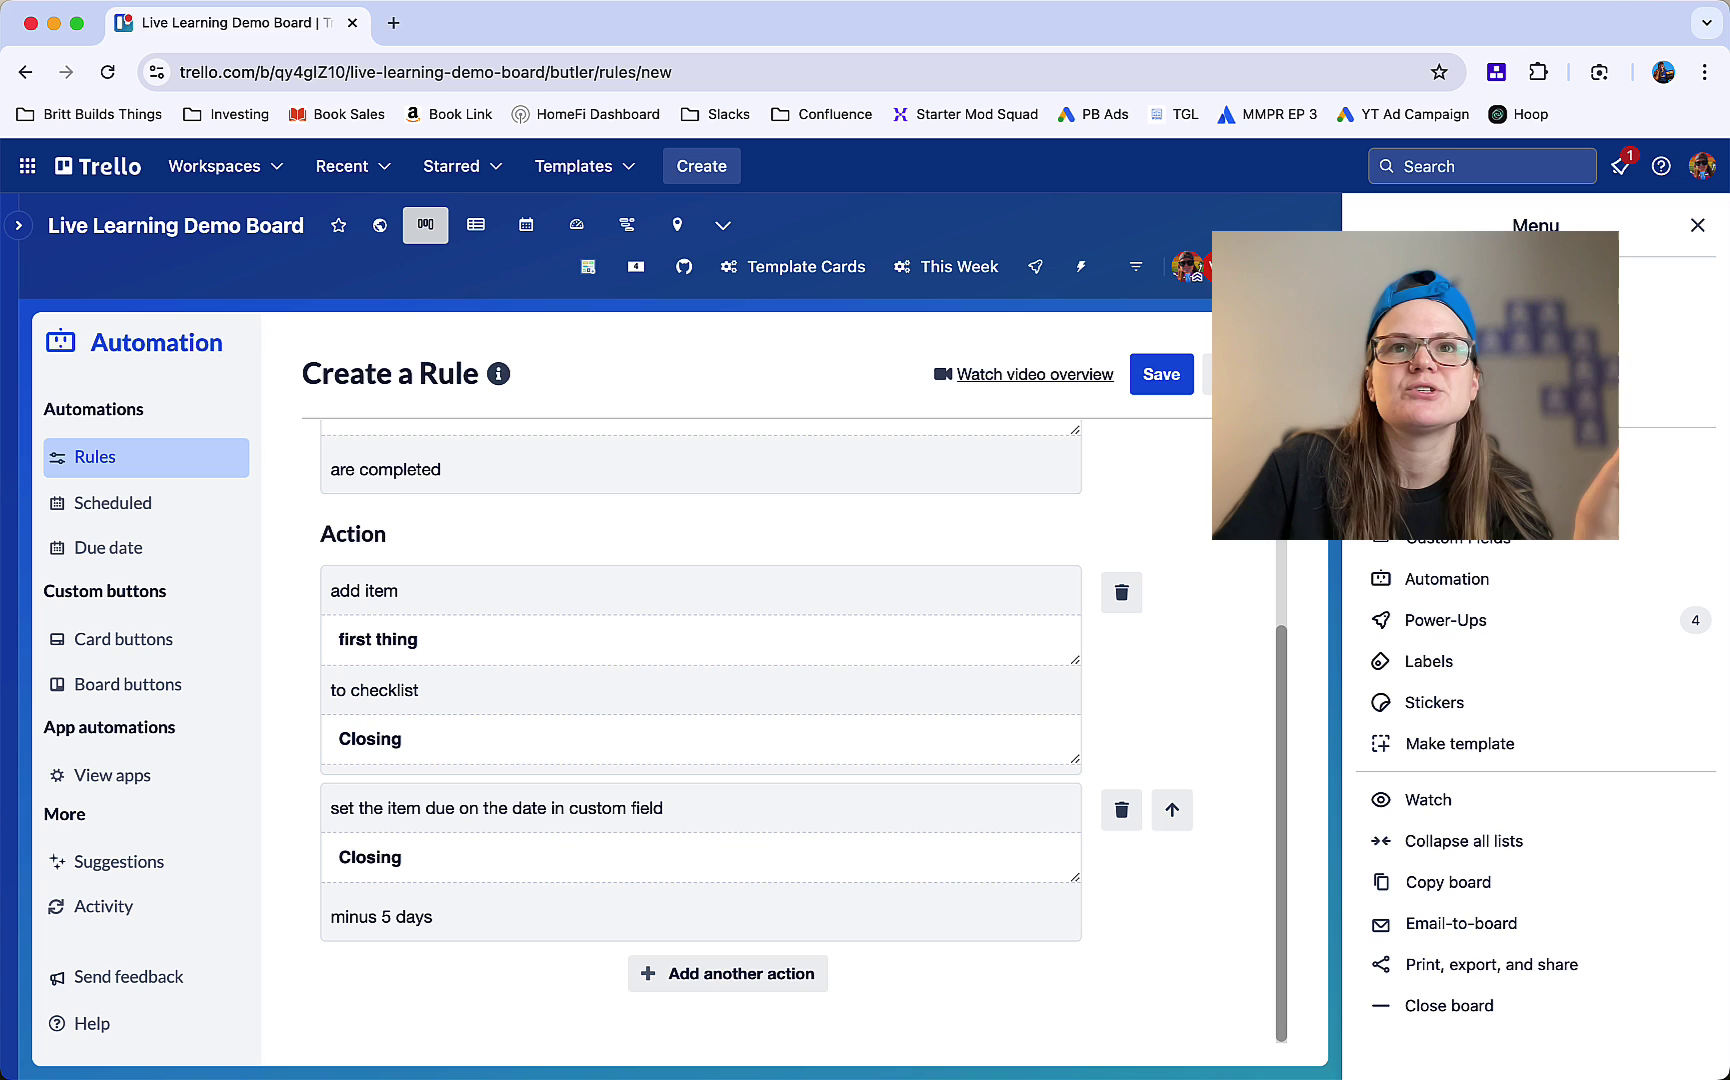
{"action": "scroll", "coordinate": [780, 629], "scroll_direction": "down", "scroll_amount": 1}
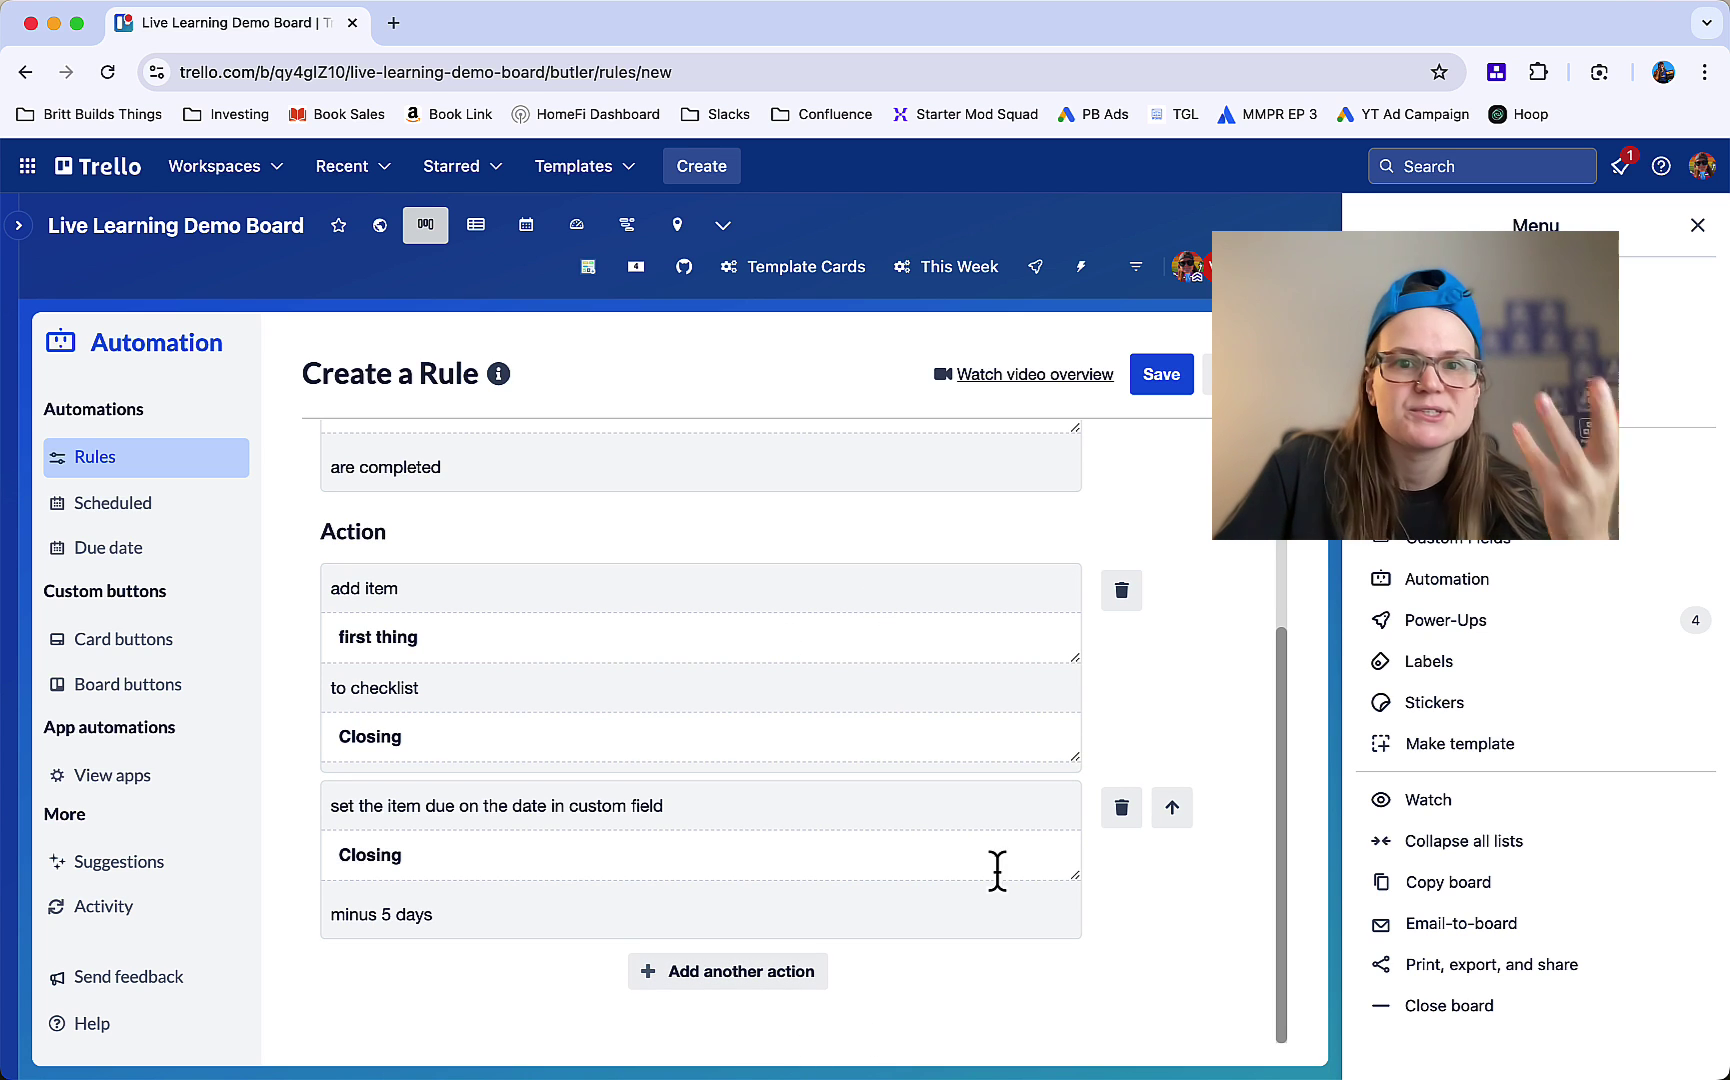
Step: Add an action adding item 'seond thing' to checklist Closing
{"action": "left_click", "coordinate": [708, 975]}
{"action": "scroll", "coordinate": [757, 965], "scroll_direction": "down", "scroll_amount": 5}
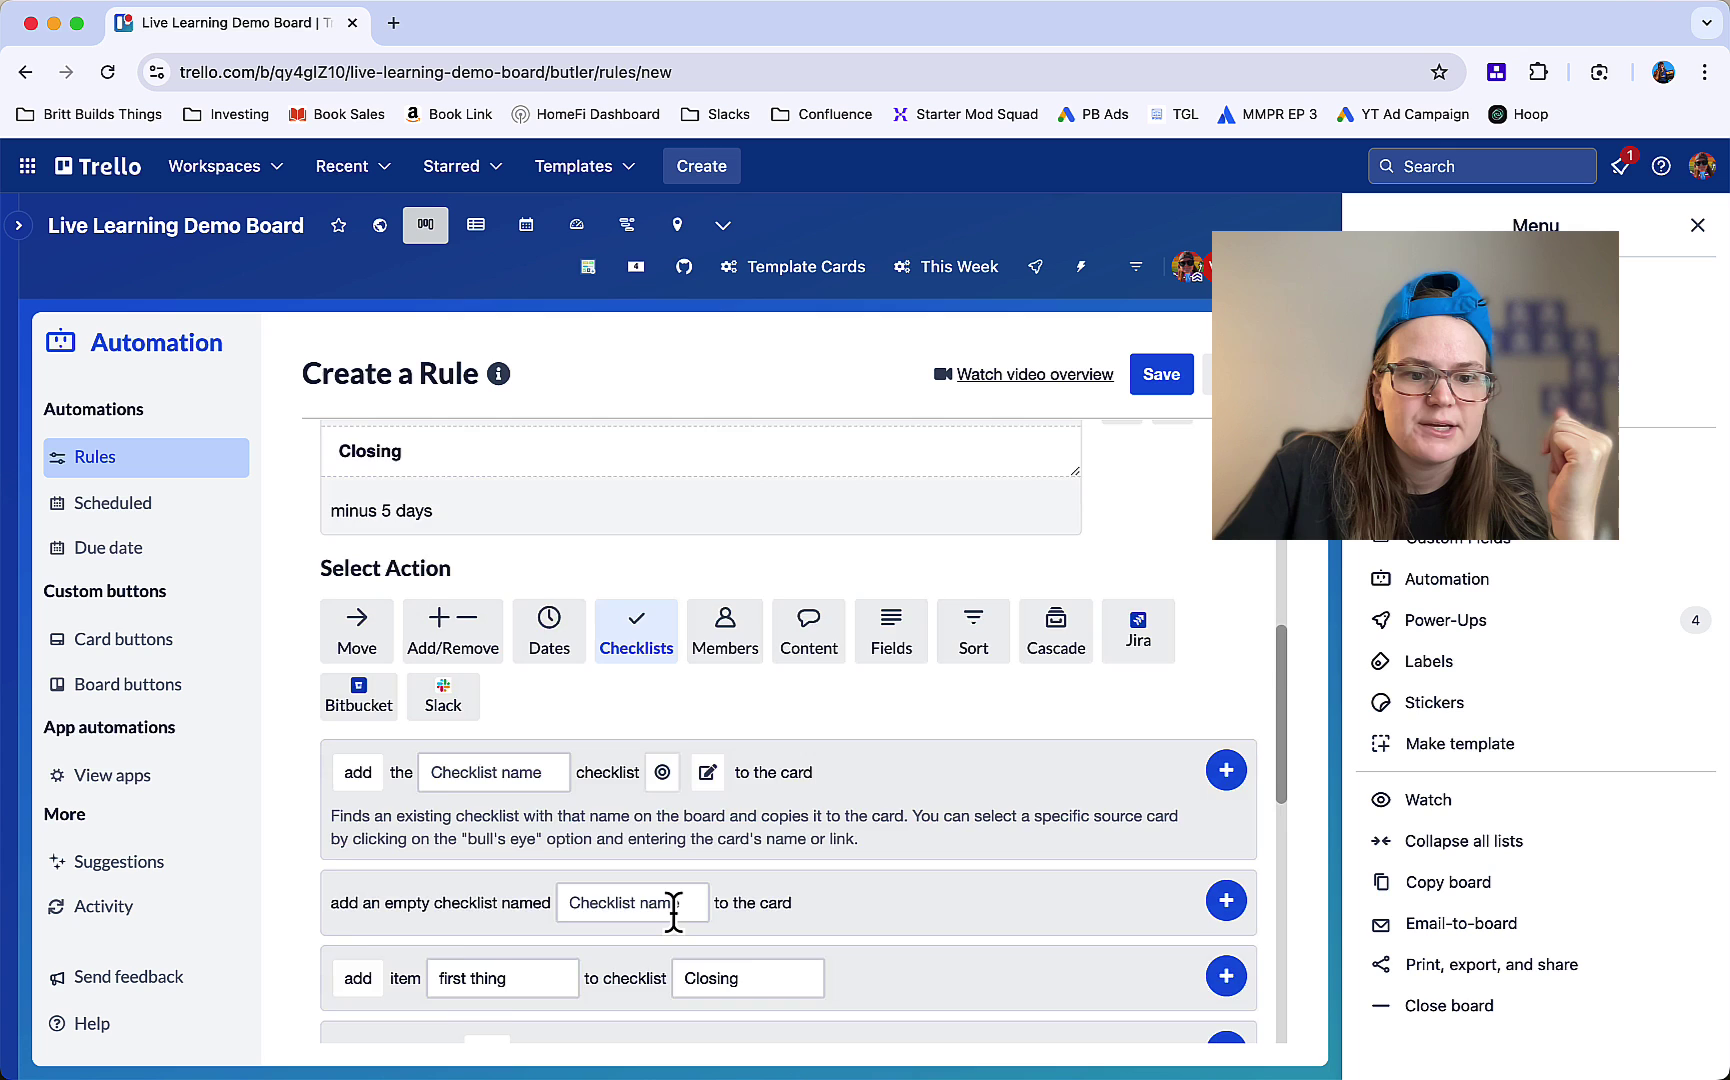
{"action": "left_click", "coordinate": [508, 728]}
{"action": "triple_click", "coordinate": [508, 728]}
{"action": "type", "text": "seond"}
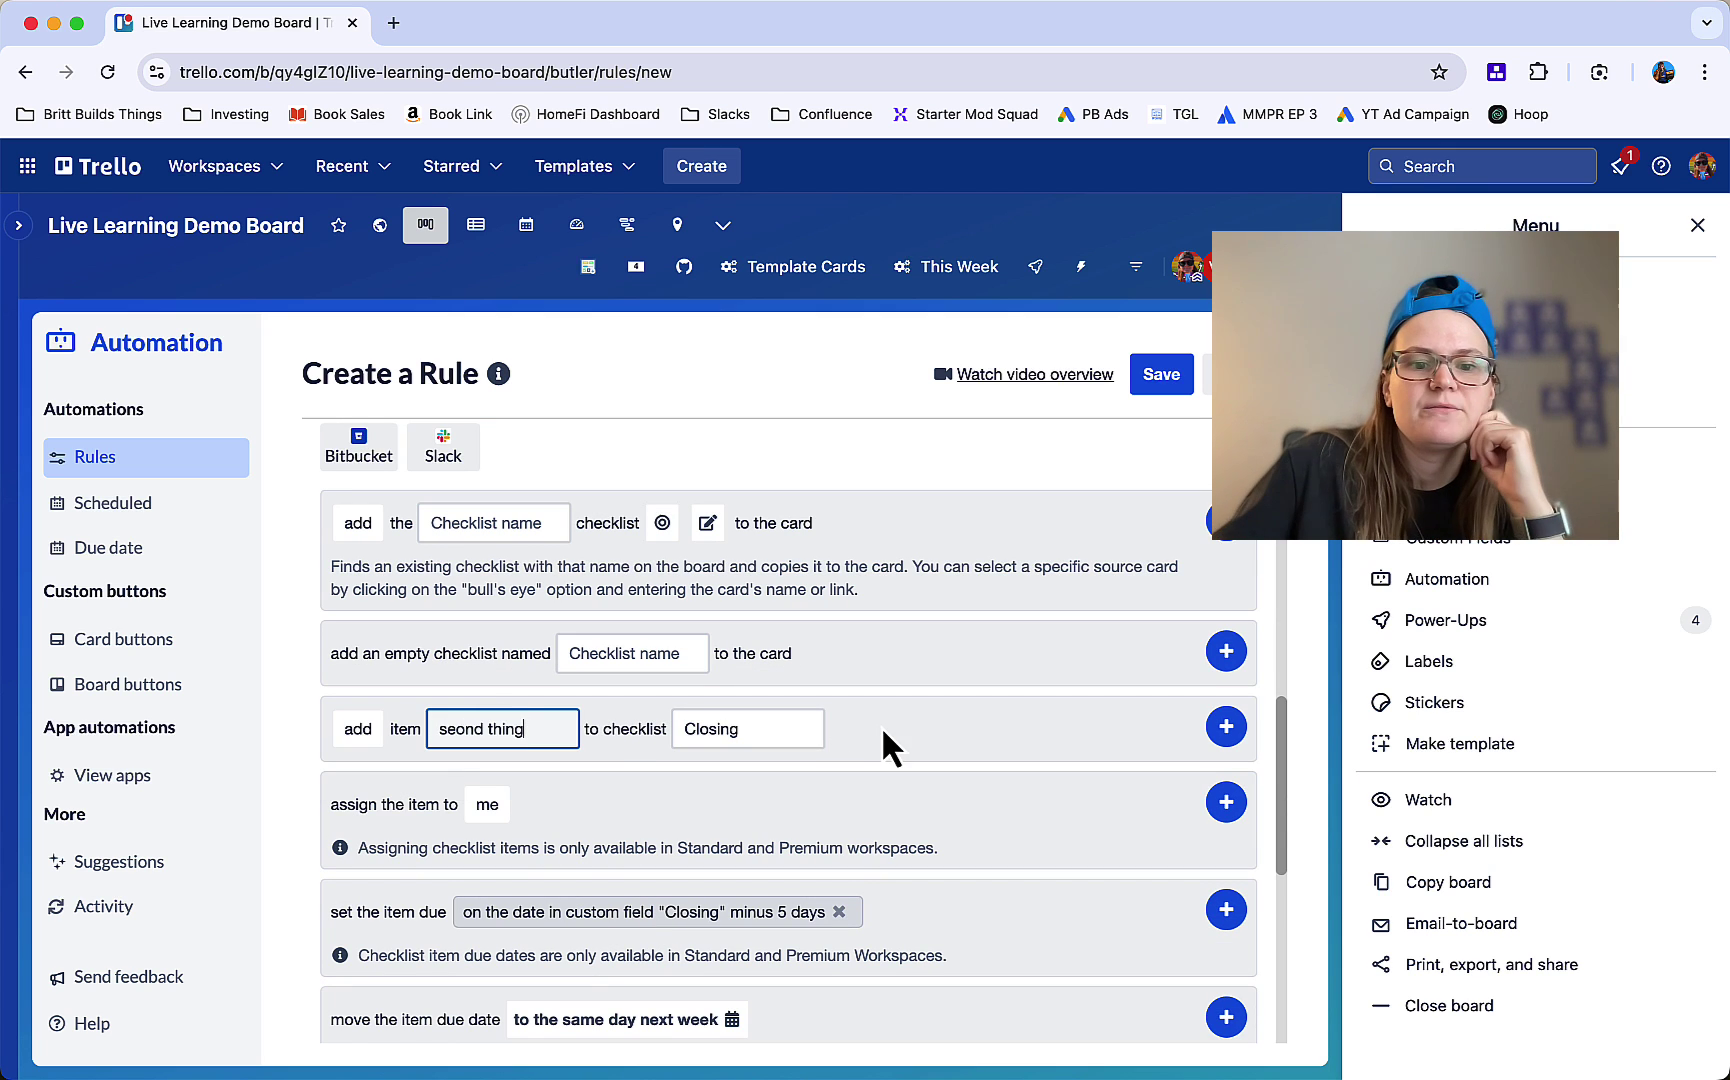
{"action": "left_click", "coordinate": [1226, 728]}
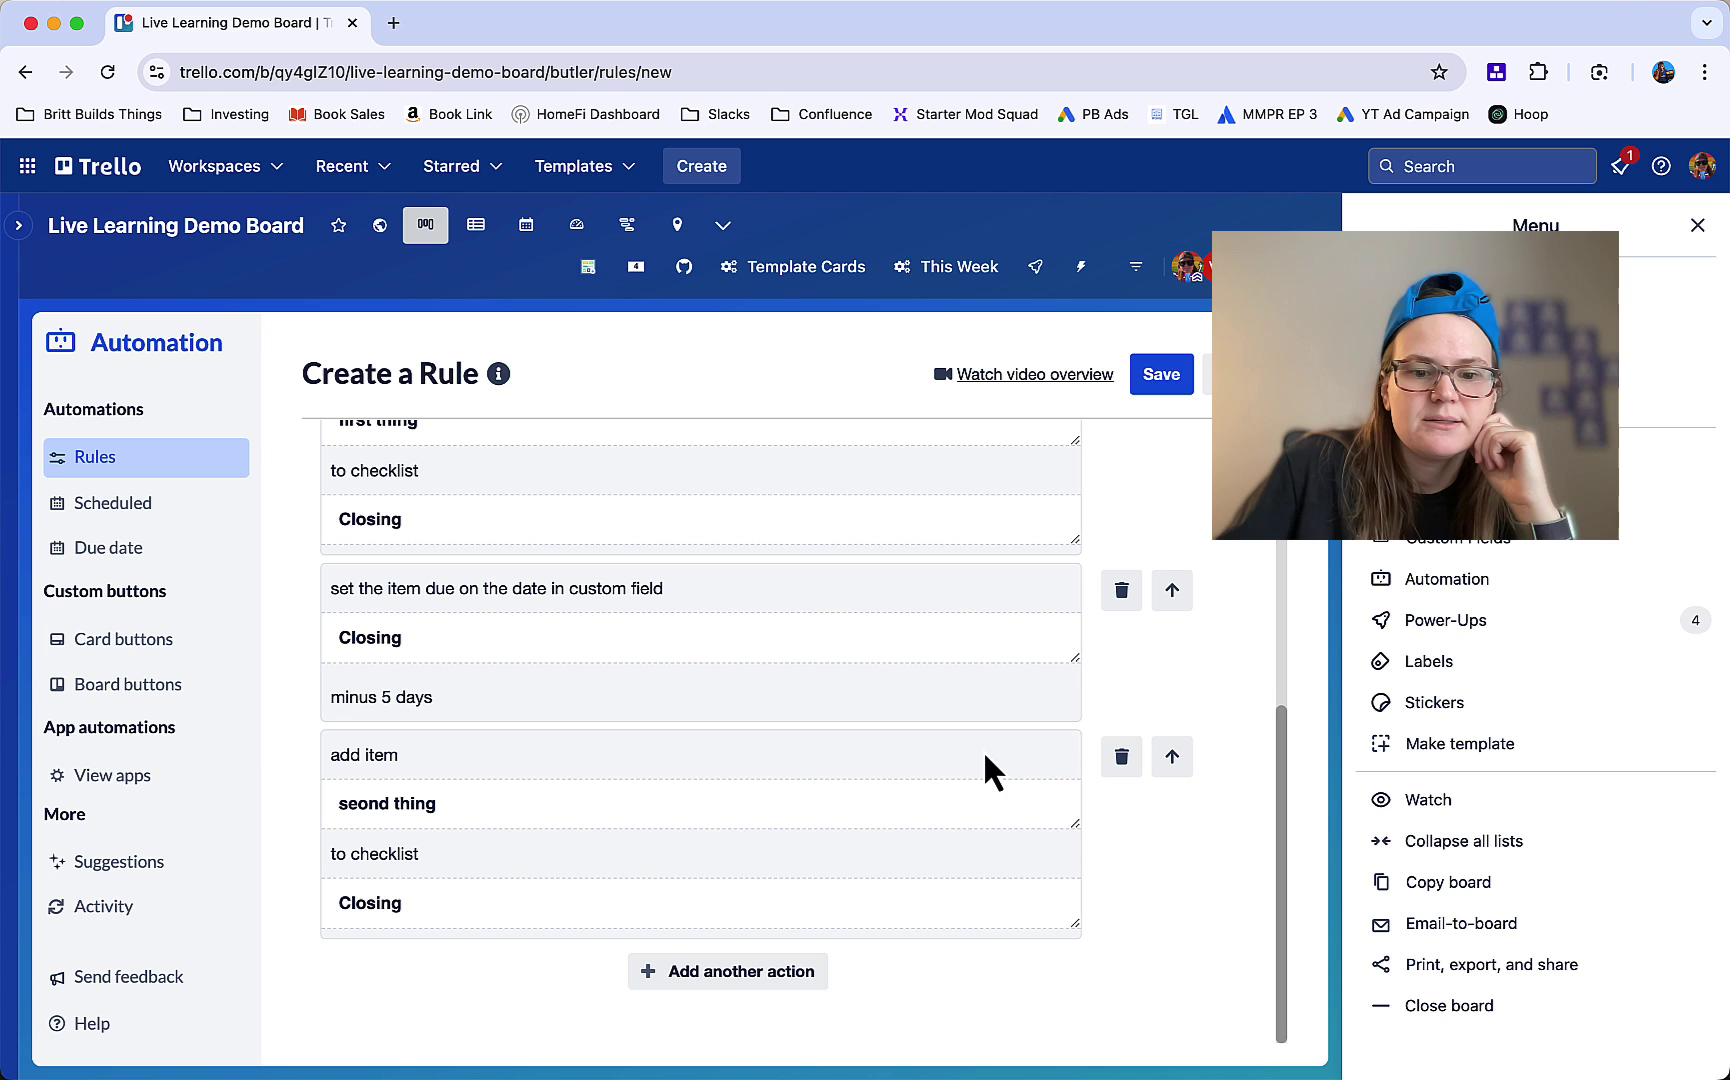
Step: Add a due-date action of Closing minus 3 days, then save the rule
{"action": "left_click", "coordinate": [788, 988]}
{"action": "scroll", "coordinate": [941, 970], "scroll_direction": "down", "scroll_amount": 5}
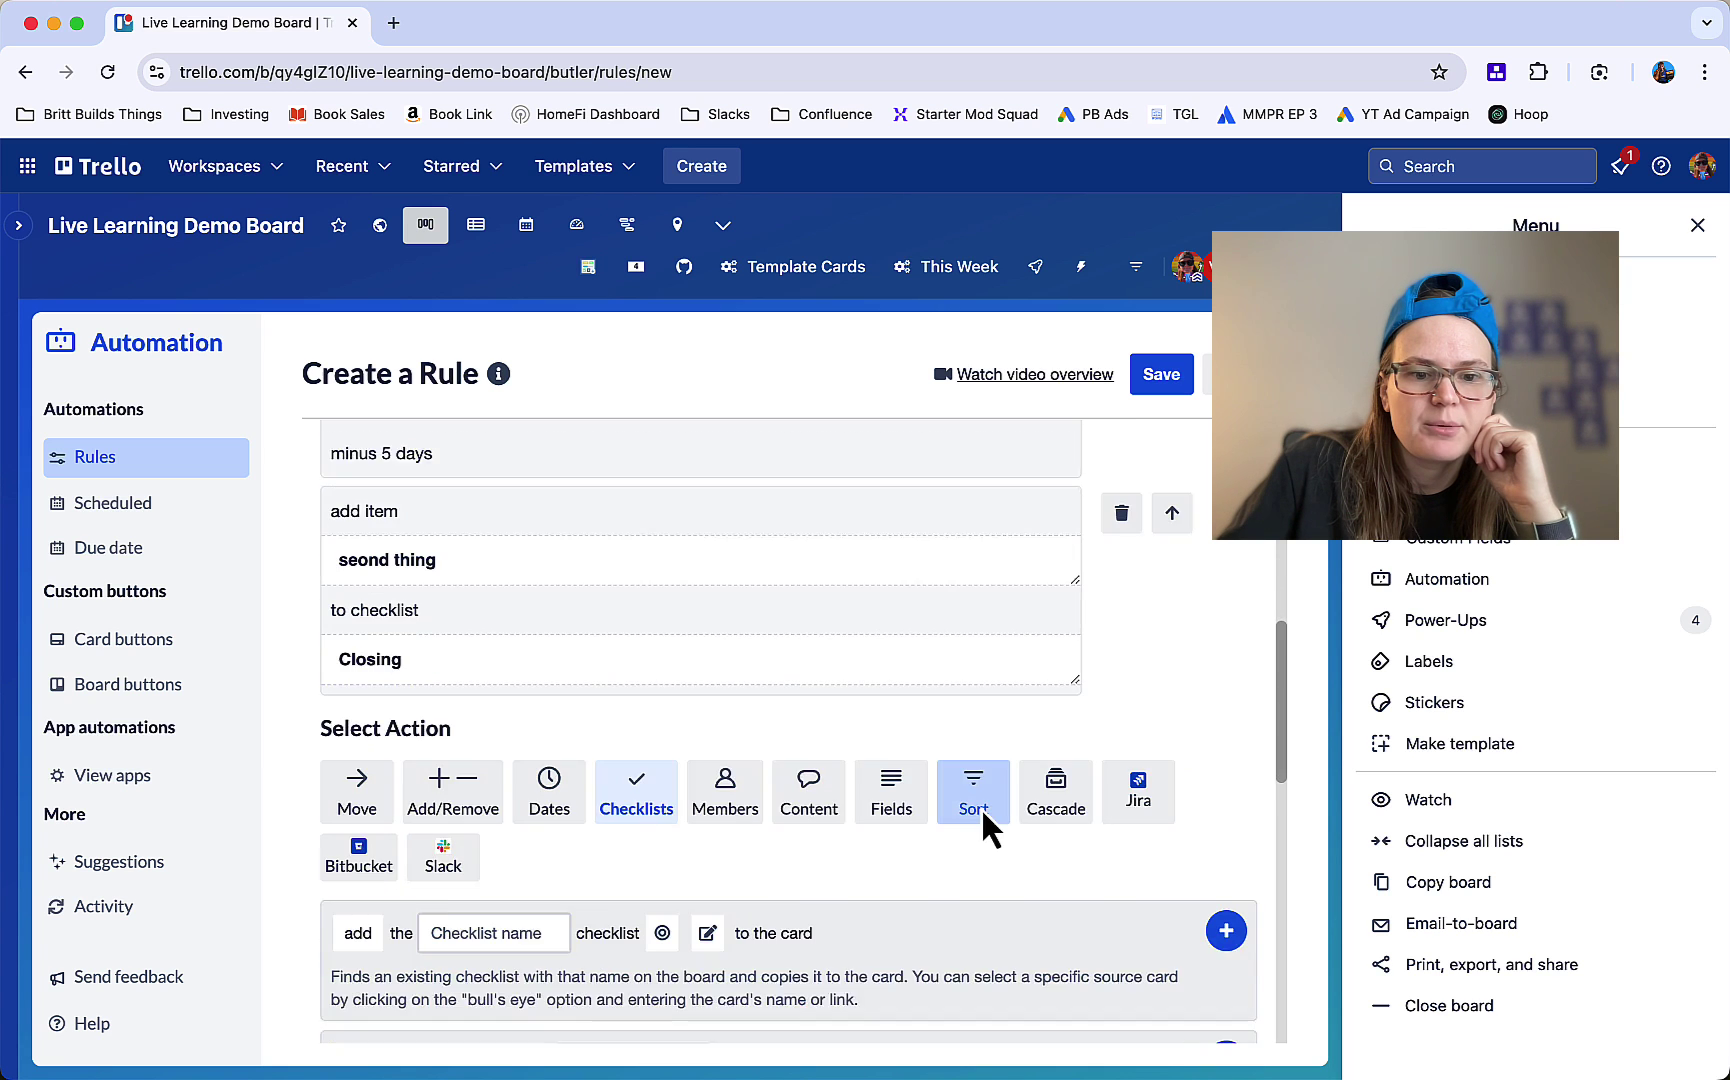
{"action": "scroll", "coordinate": [980, 797], "scroll_direction": "down", "scroll_amount": 3}
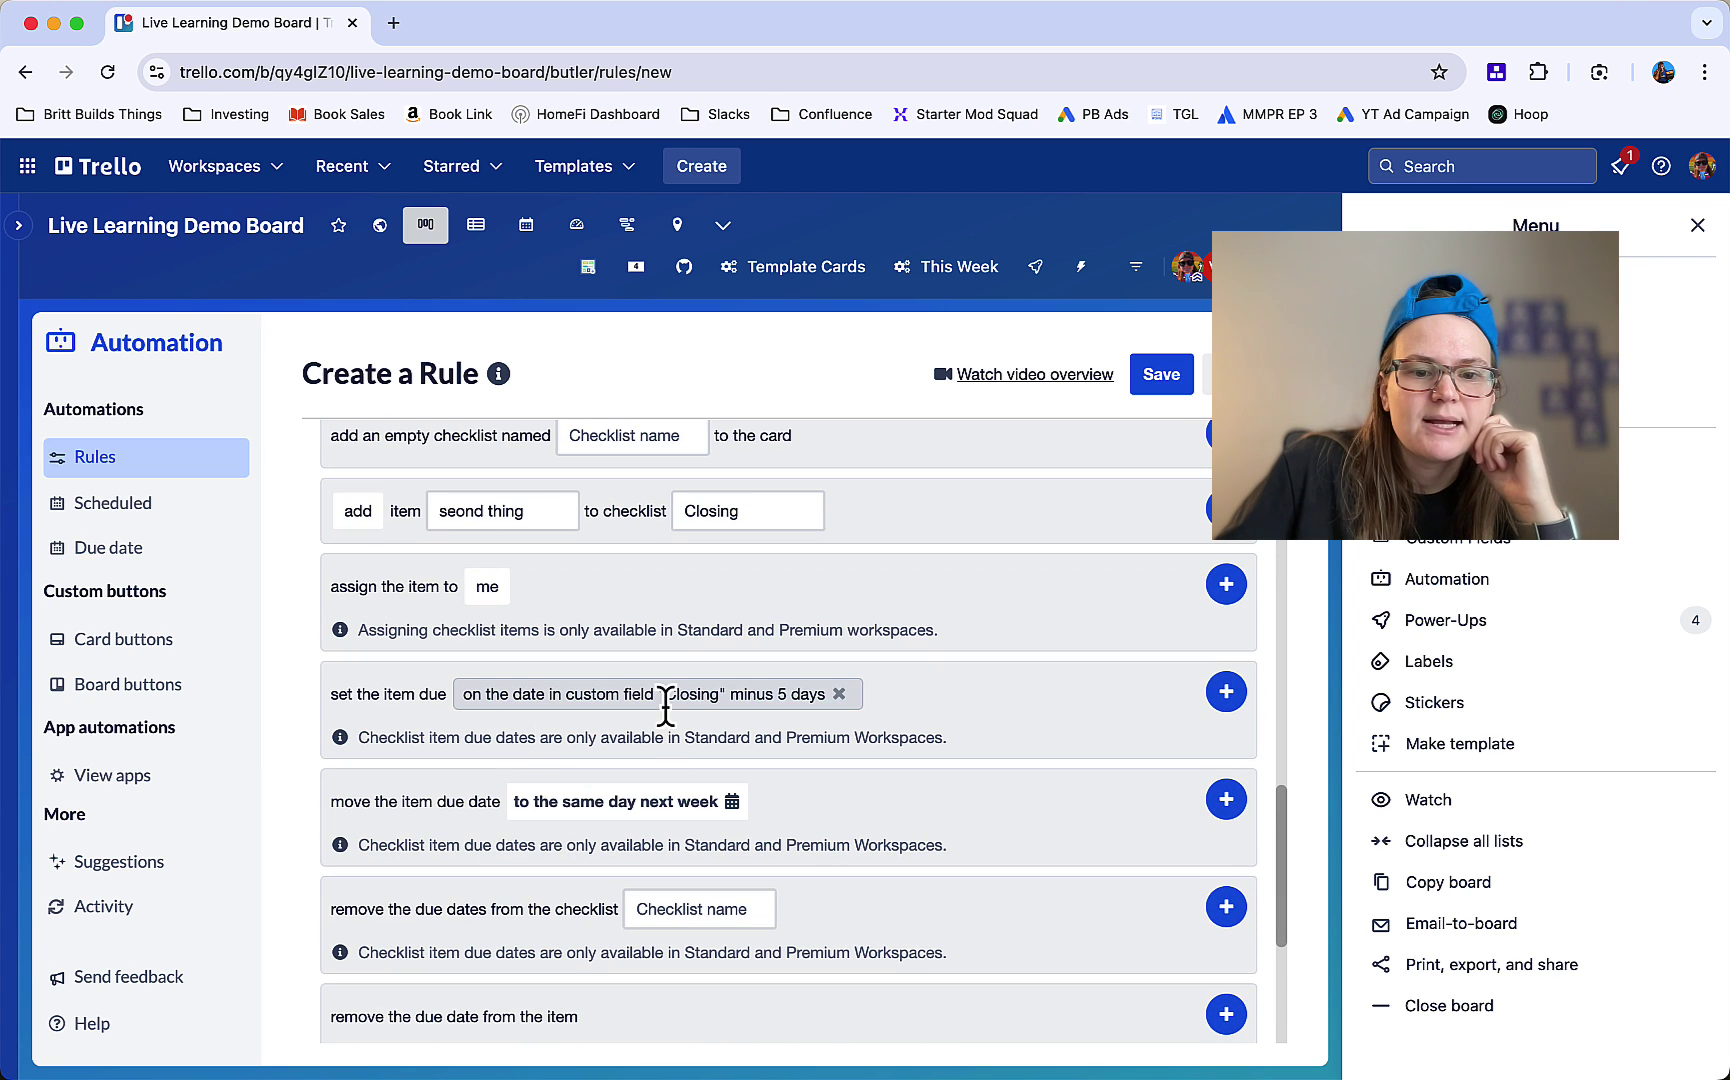
{"action": "left_click", "coordinate": [839, 694]}
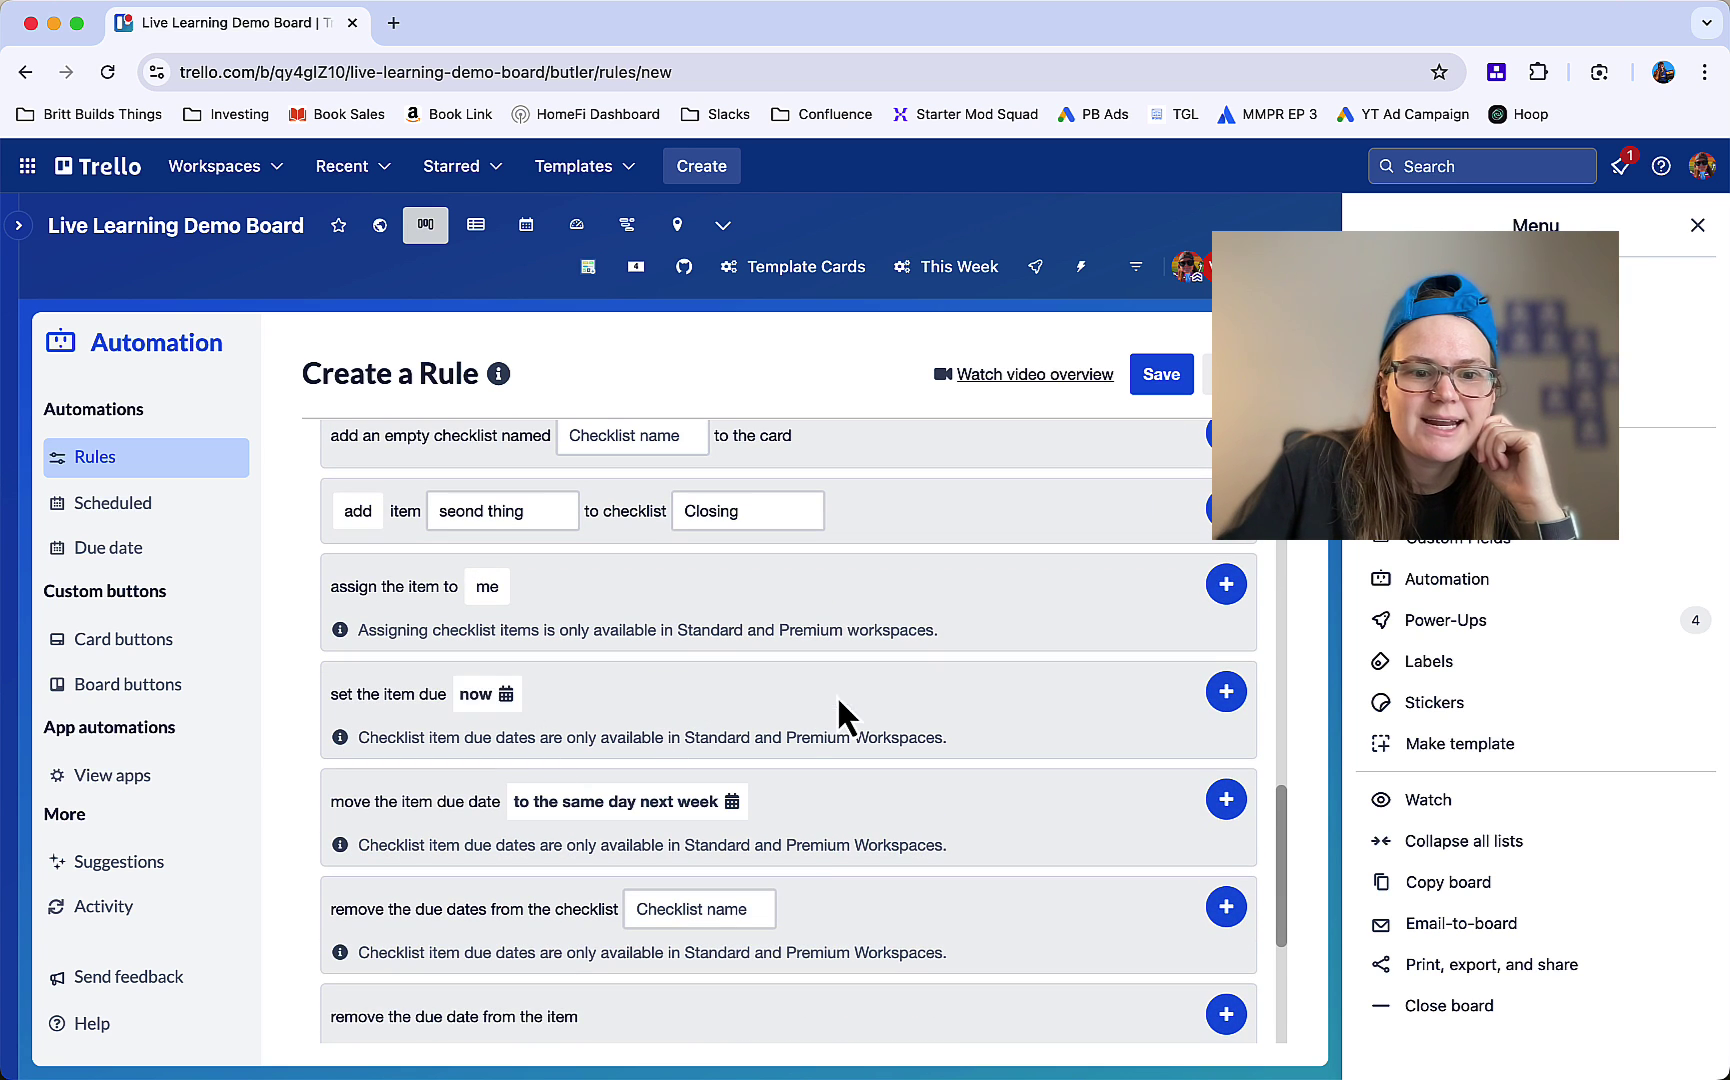
{"action": "left_click", "coordinate": [492, 694]}
{"action": "left_click", "coordinate": [895, 886]}
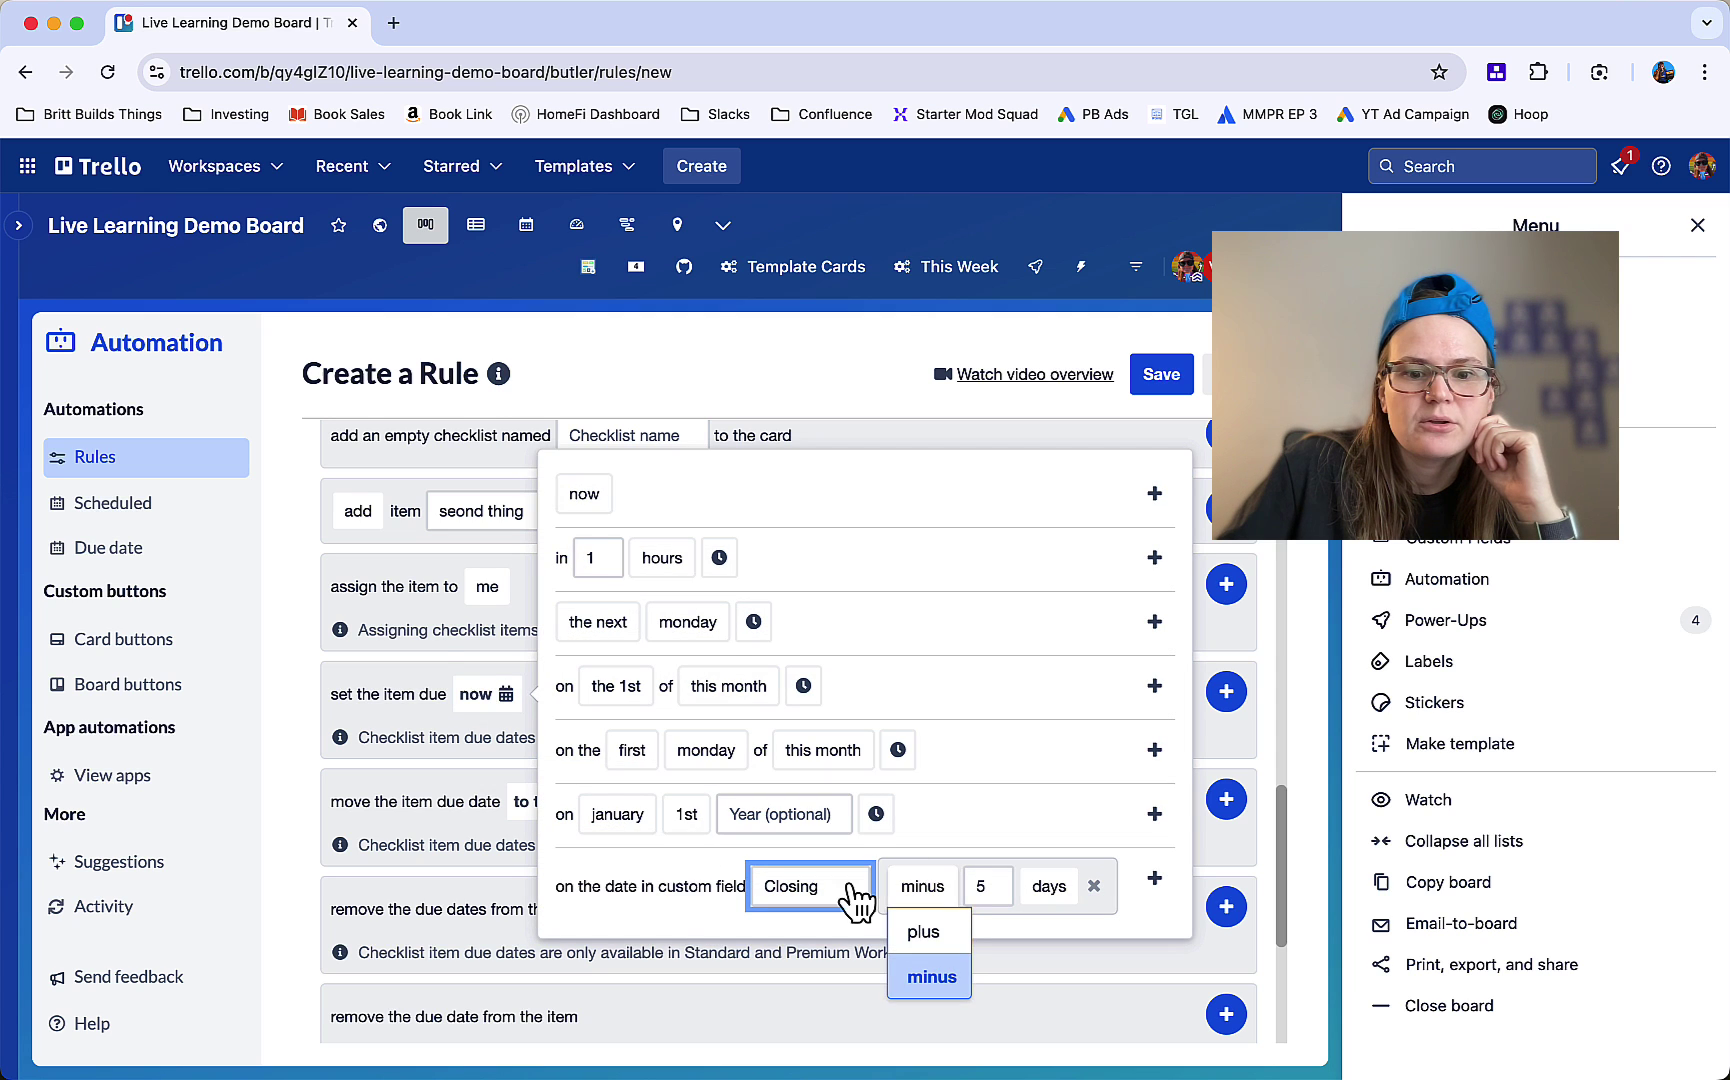
{"action": "left_click", "coordinate": [968, 884]}
{"action": "key", "text": "BackSpace"}
{"action": "type", "text": "3"}
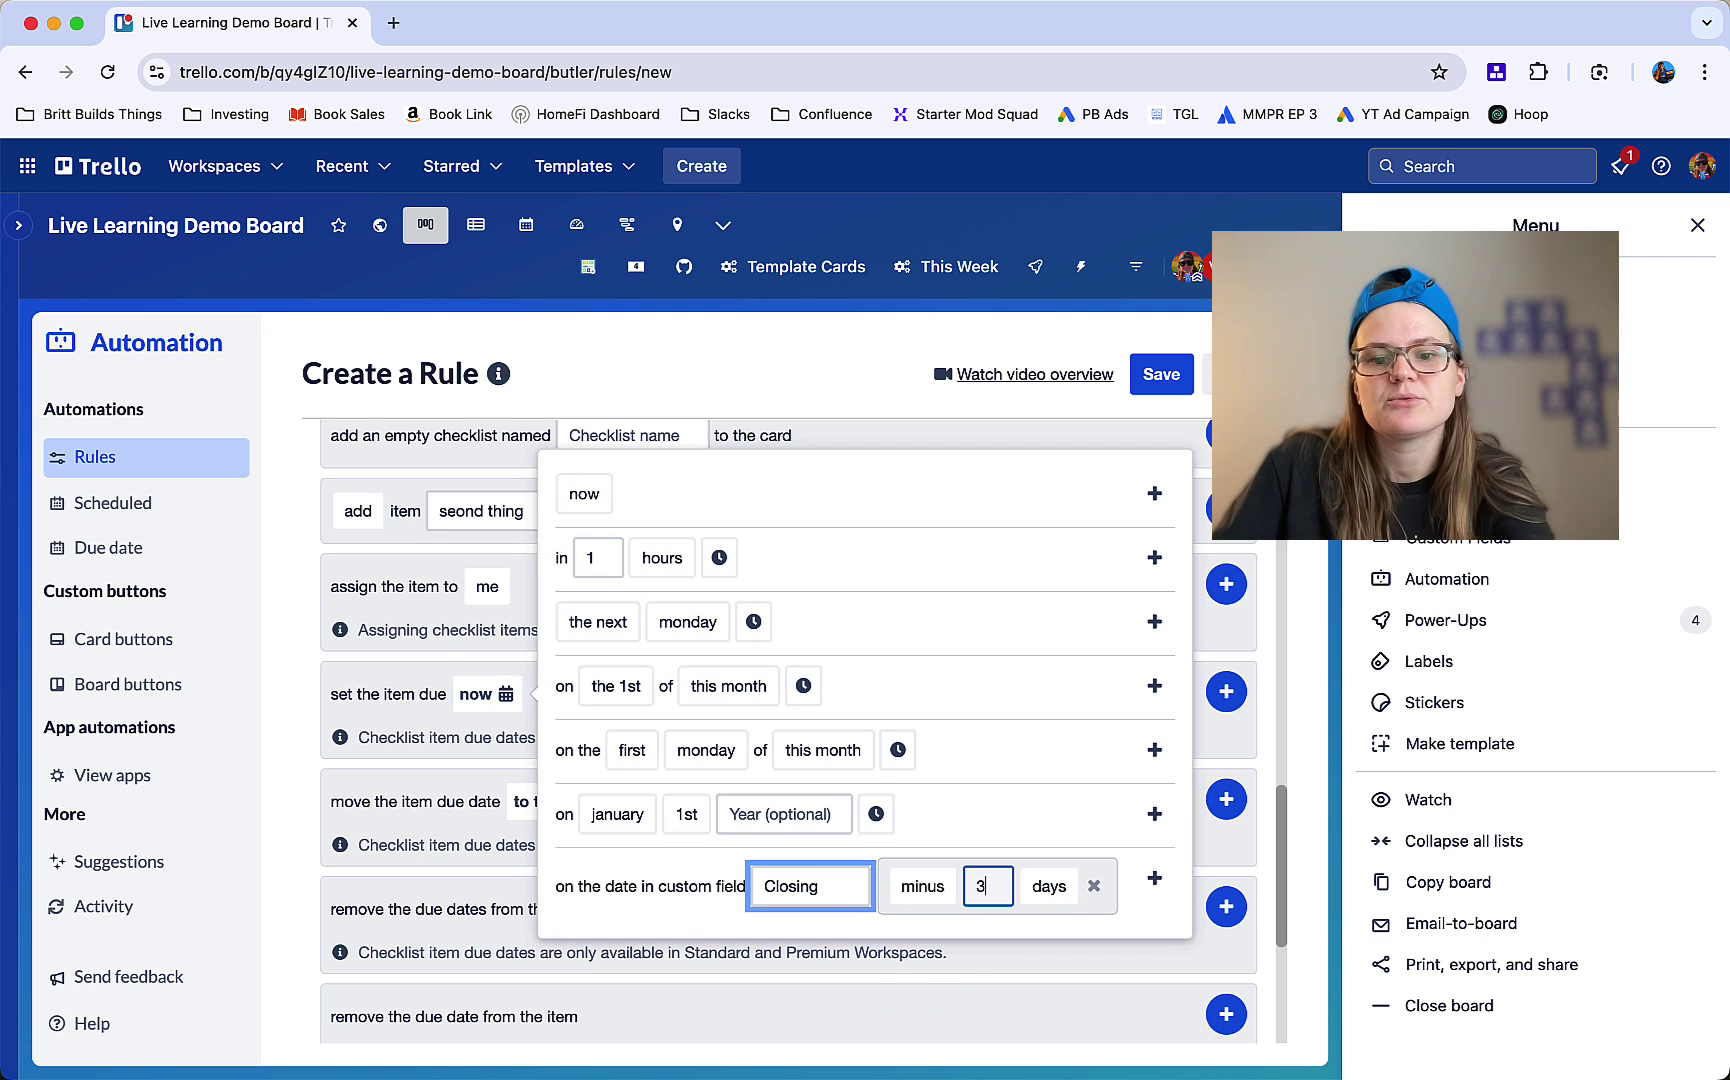
{"action": "left_click", "coordinate": [1154, 879]}
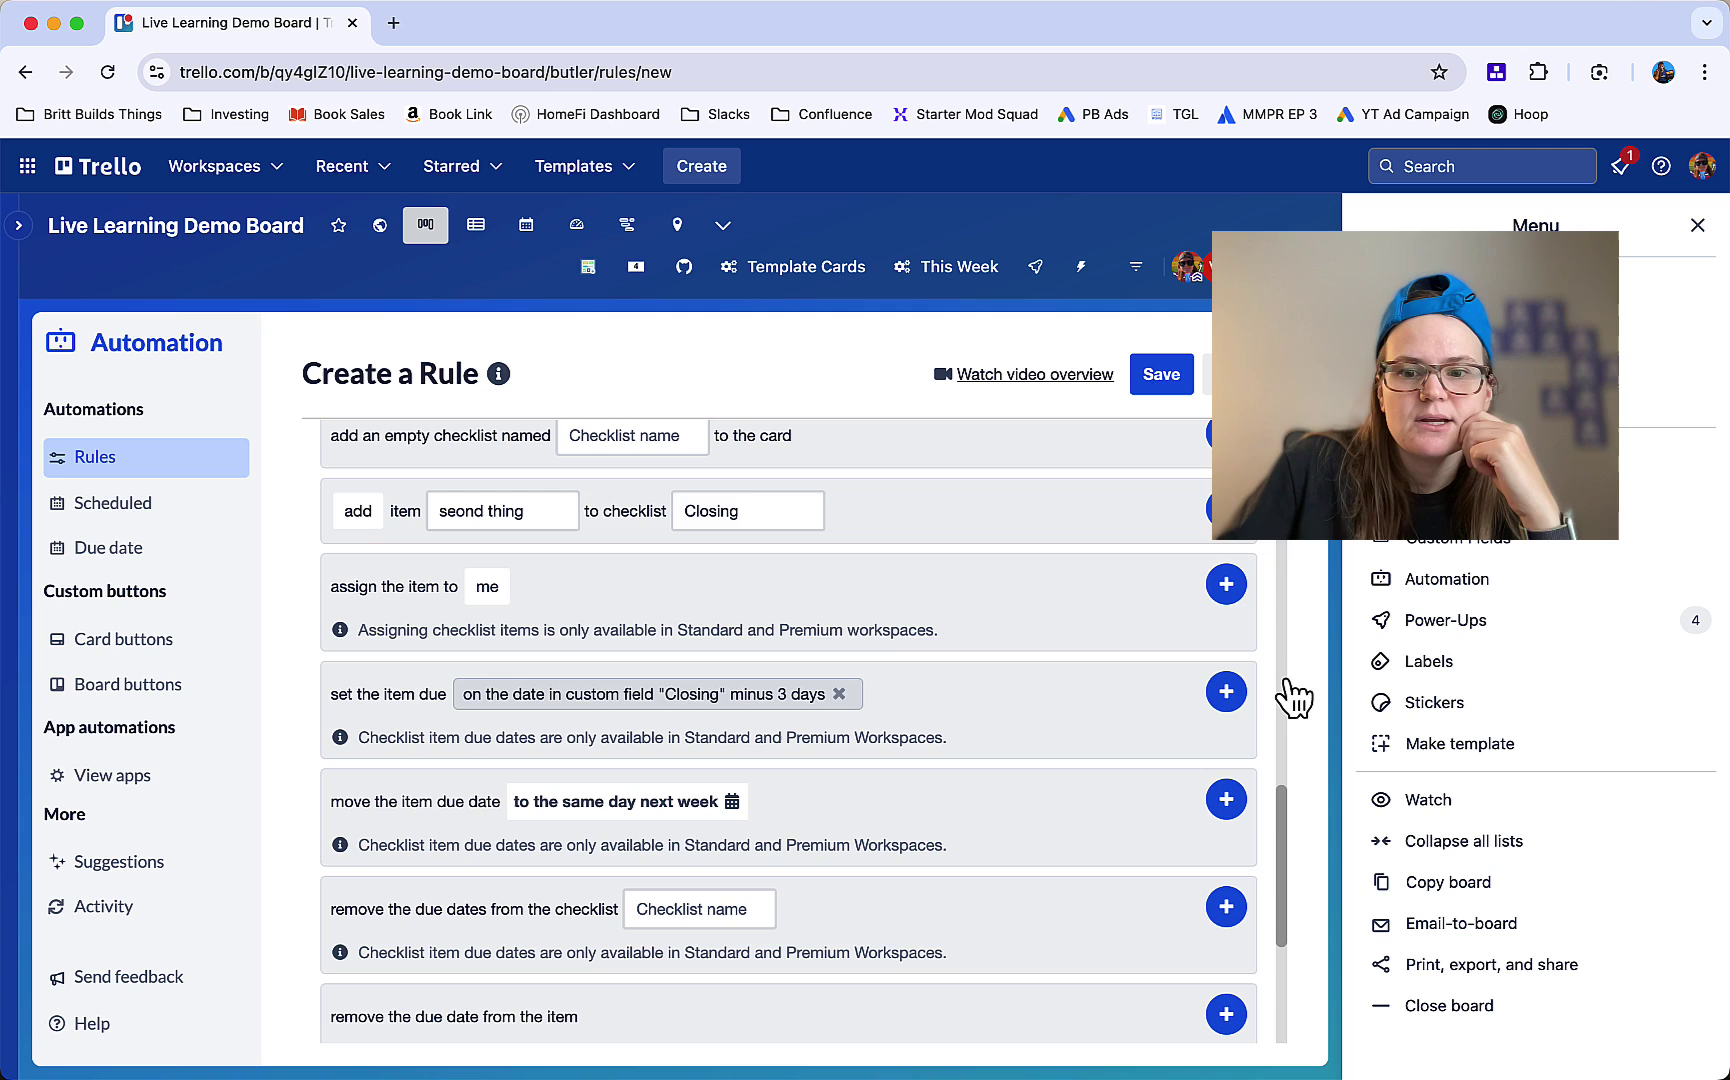
{"action": "left_click", "coordinate": [1226, 691]}
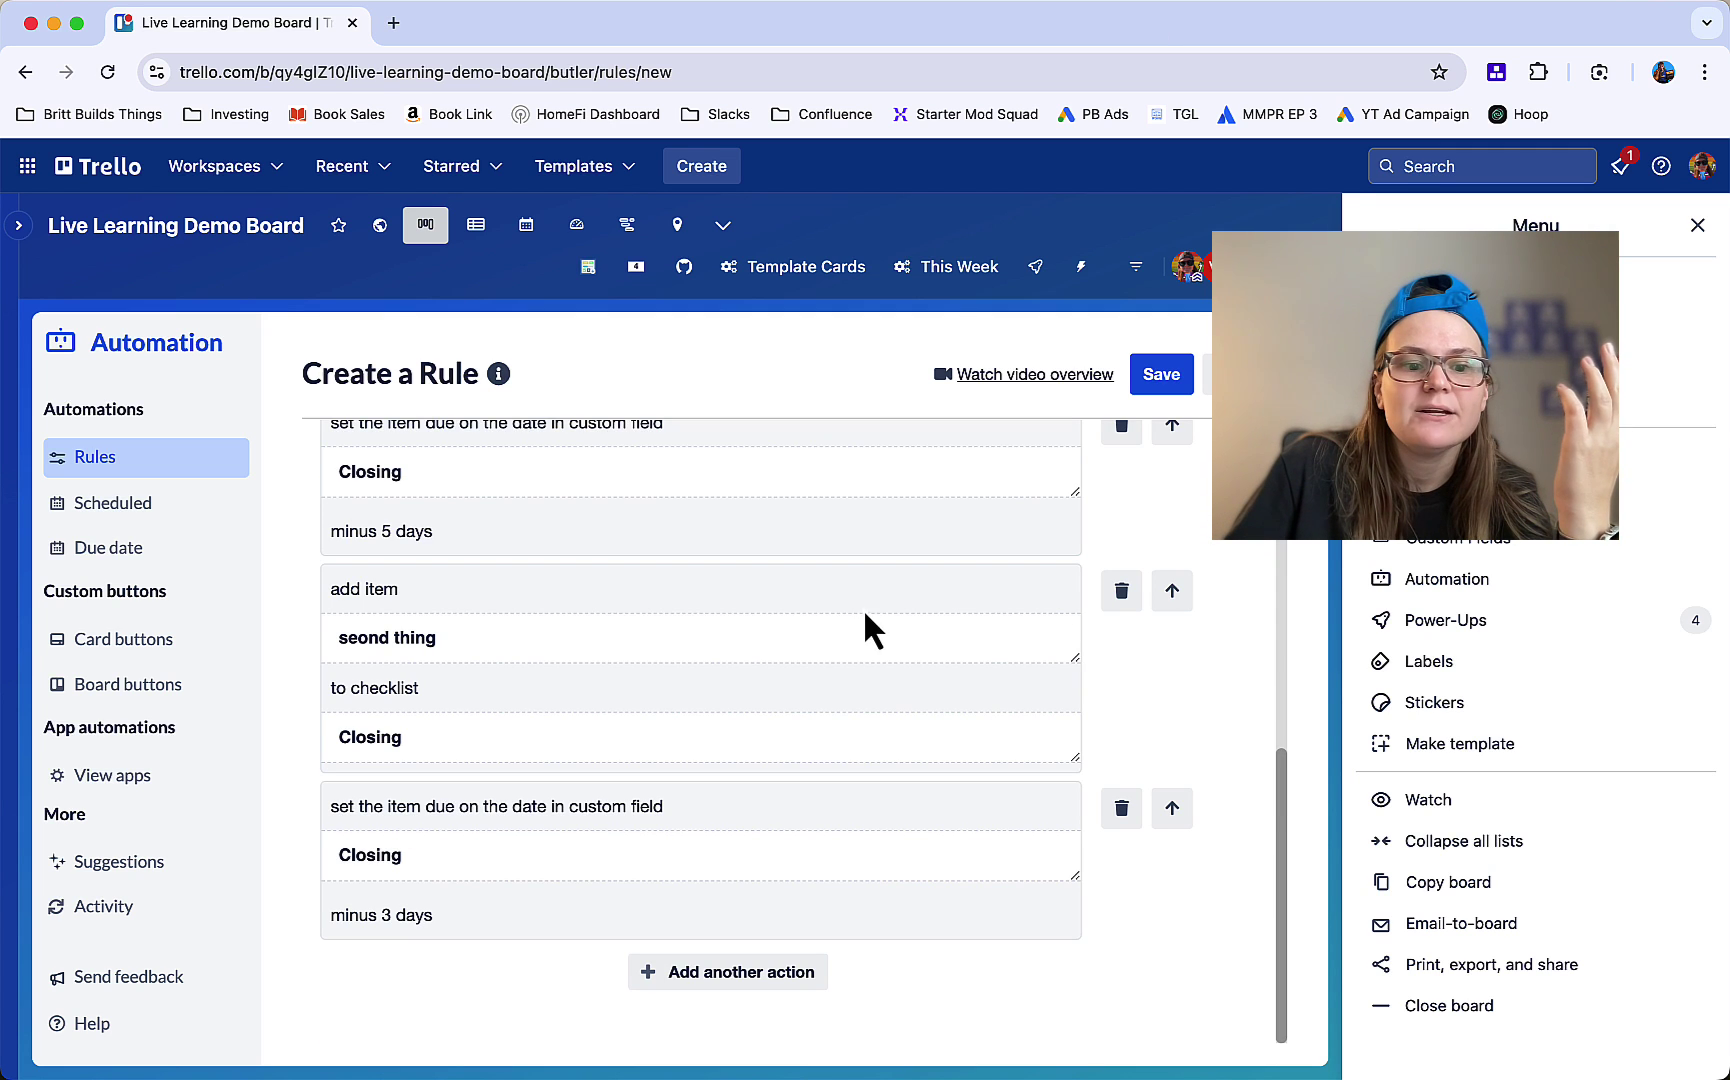
{"action": "scroll", "coordinate": [864, 608], "scroll_direction": "up", "scroll_amount": 1}
{"action": "left_click", "coordinate": [1165, 376]}
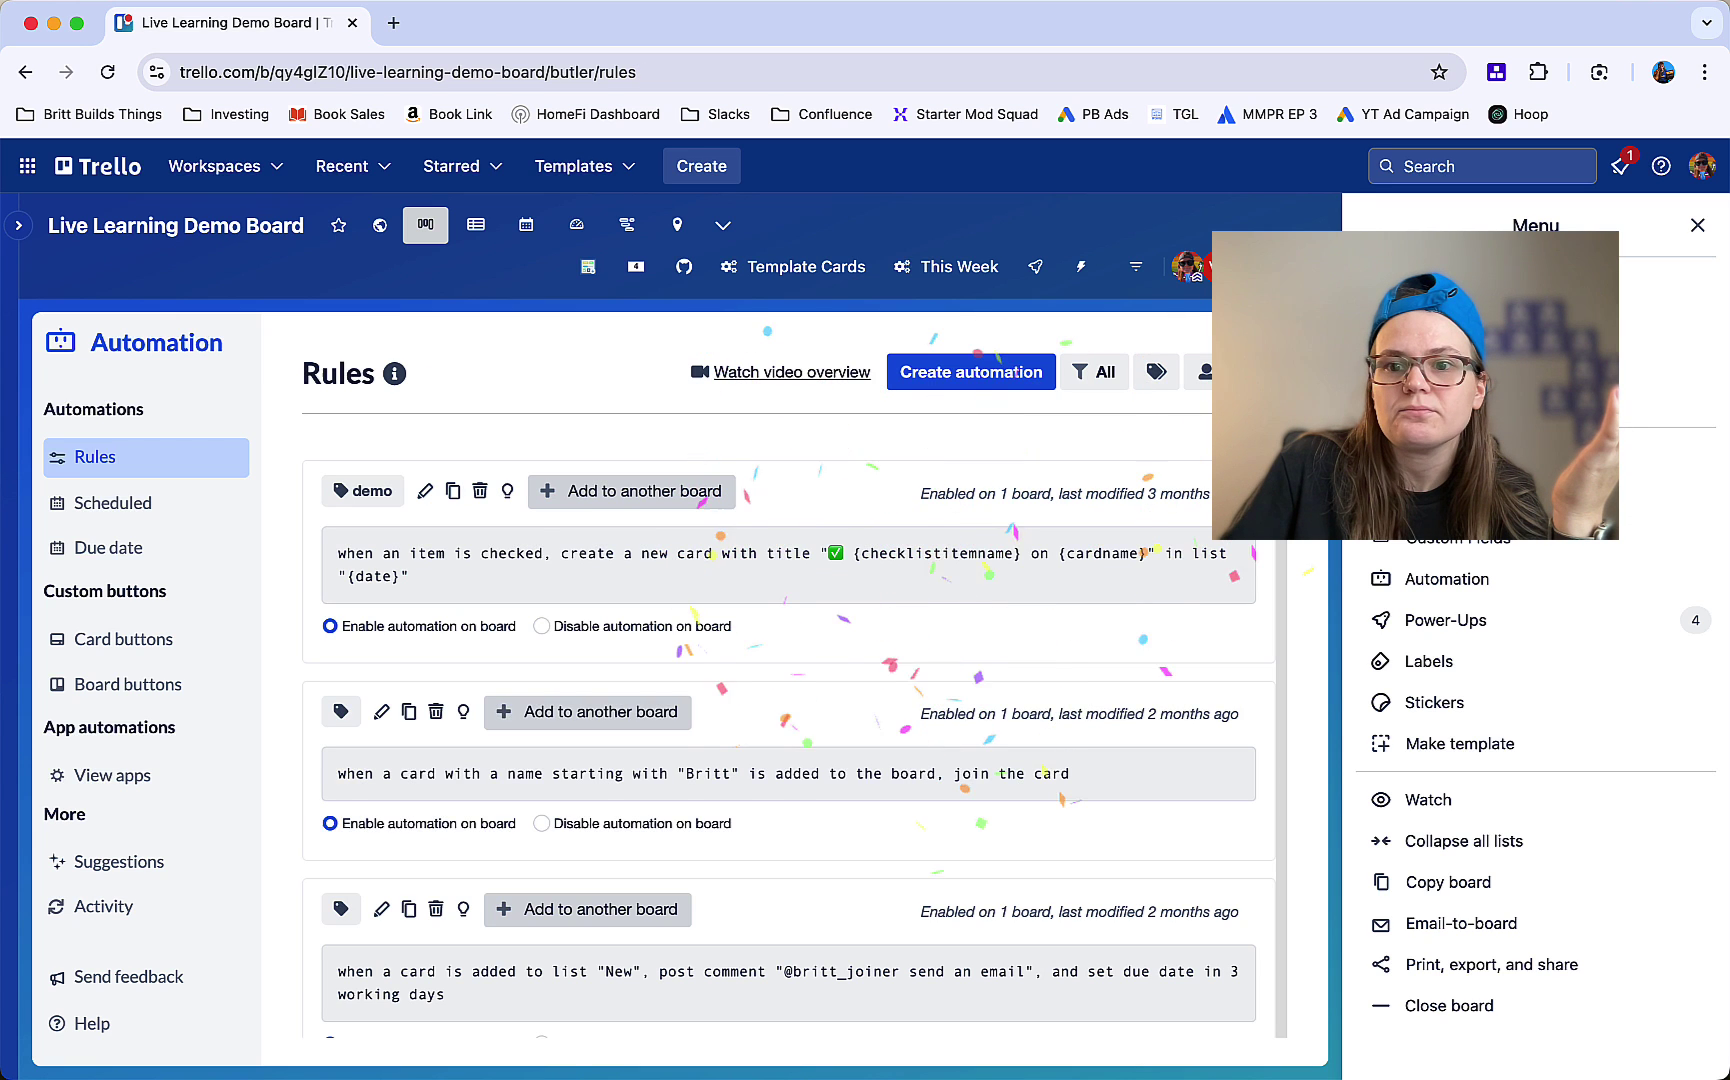
Step: Return to the board and add a 'New house' card to To Do
{"action": "key", "text": "Escape"}
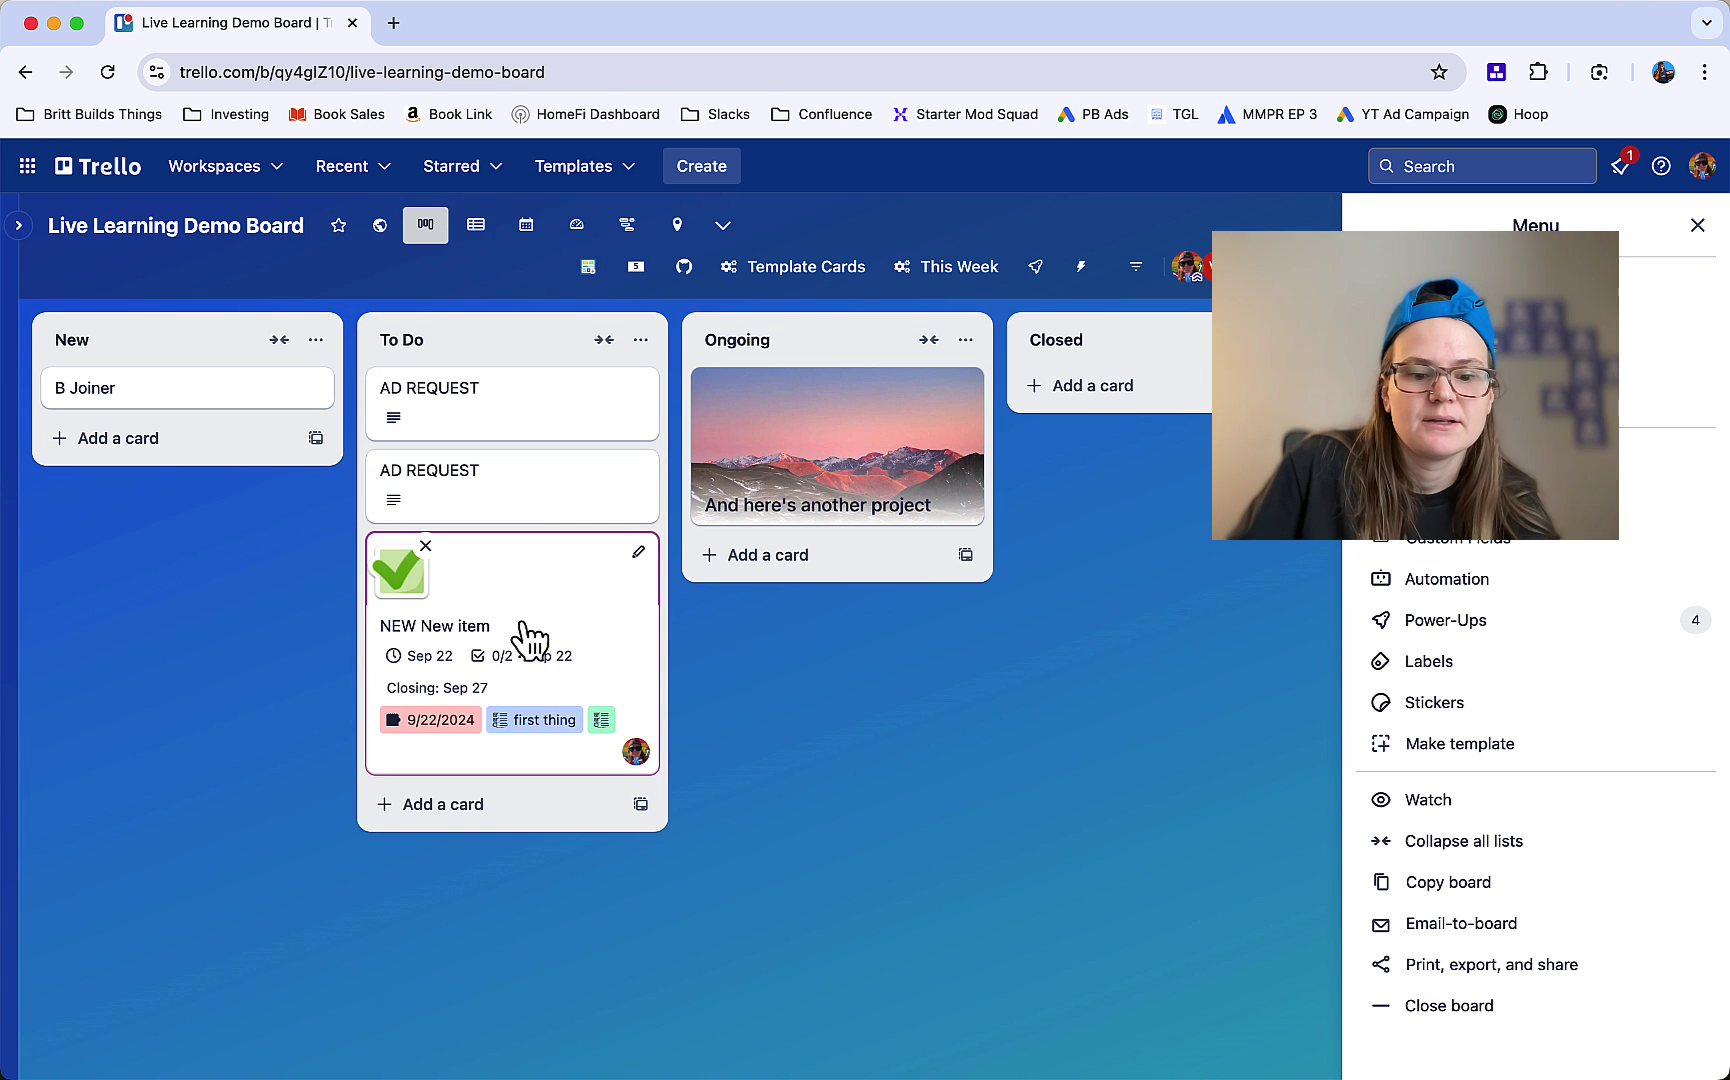
{"action": "left_click", "coordinate": [428, 550]}
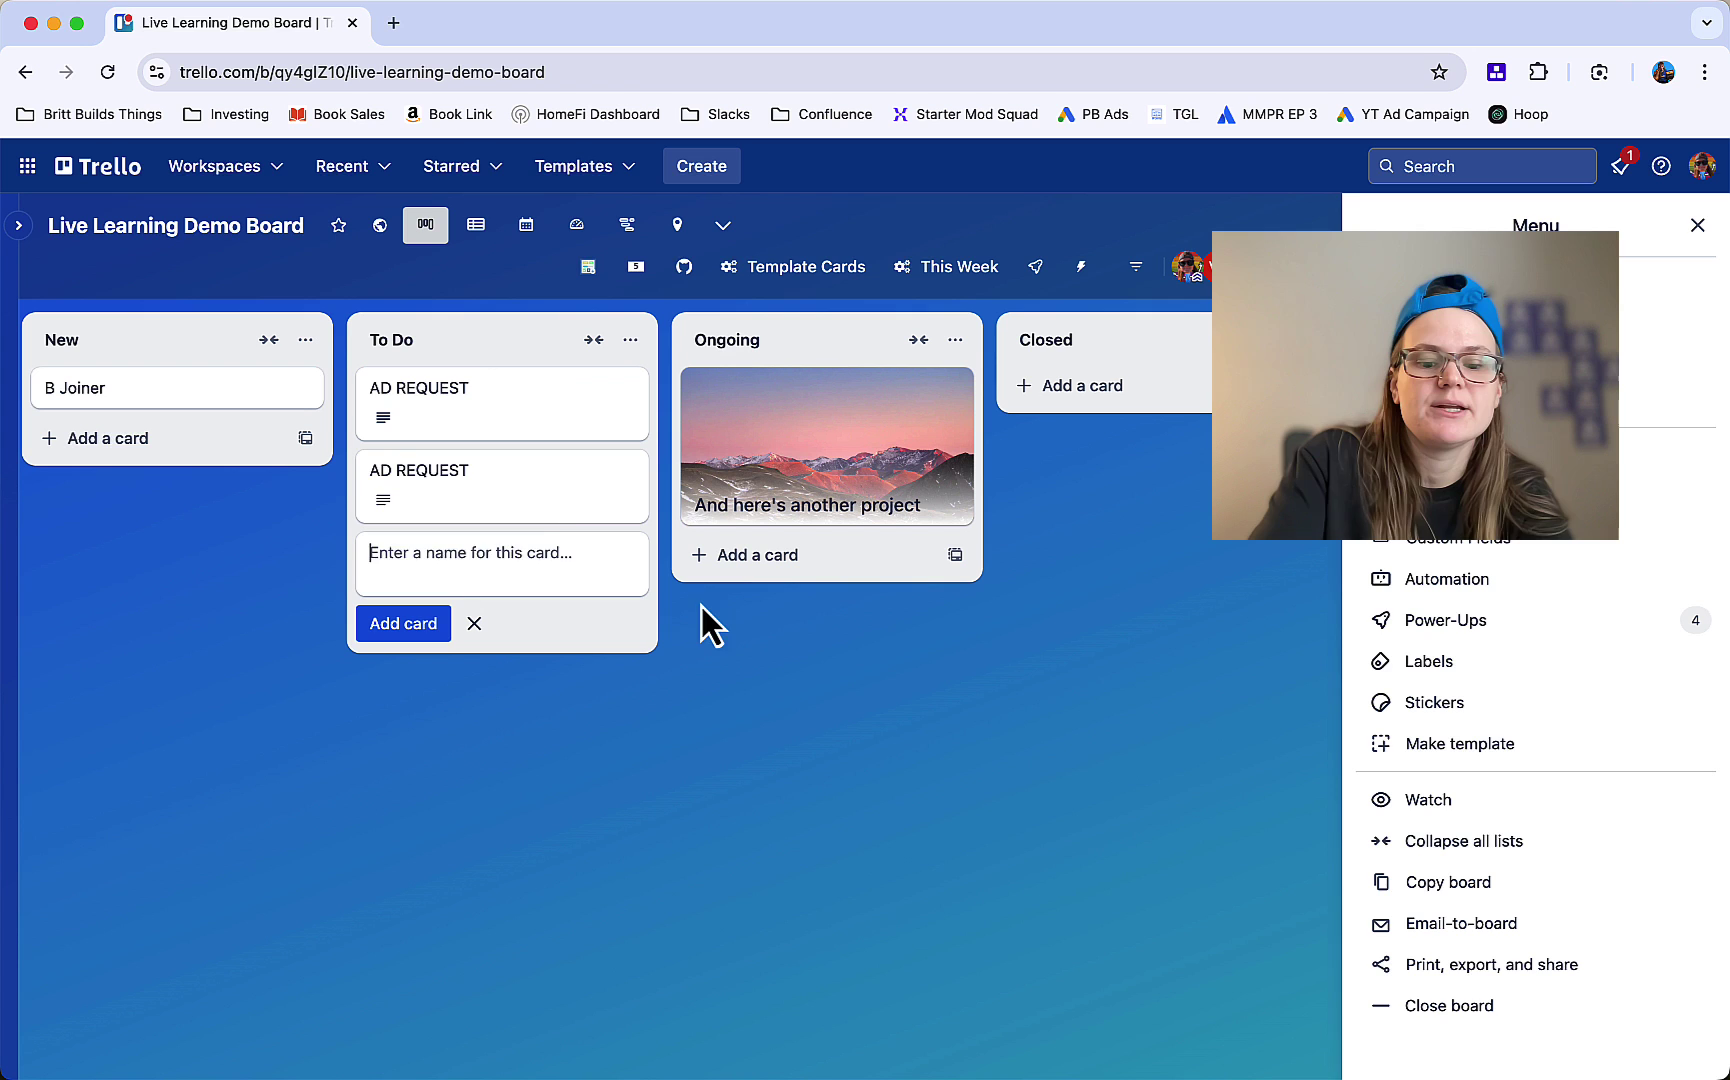
{"action": "type", "text": "New ho"}
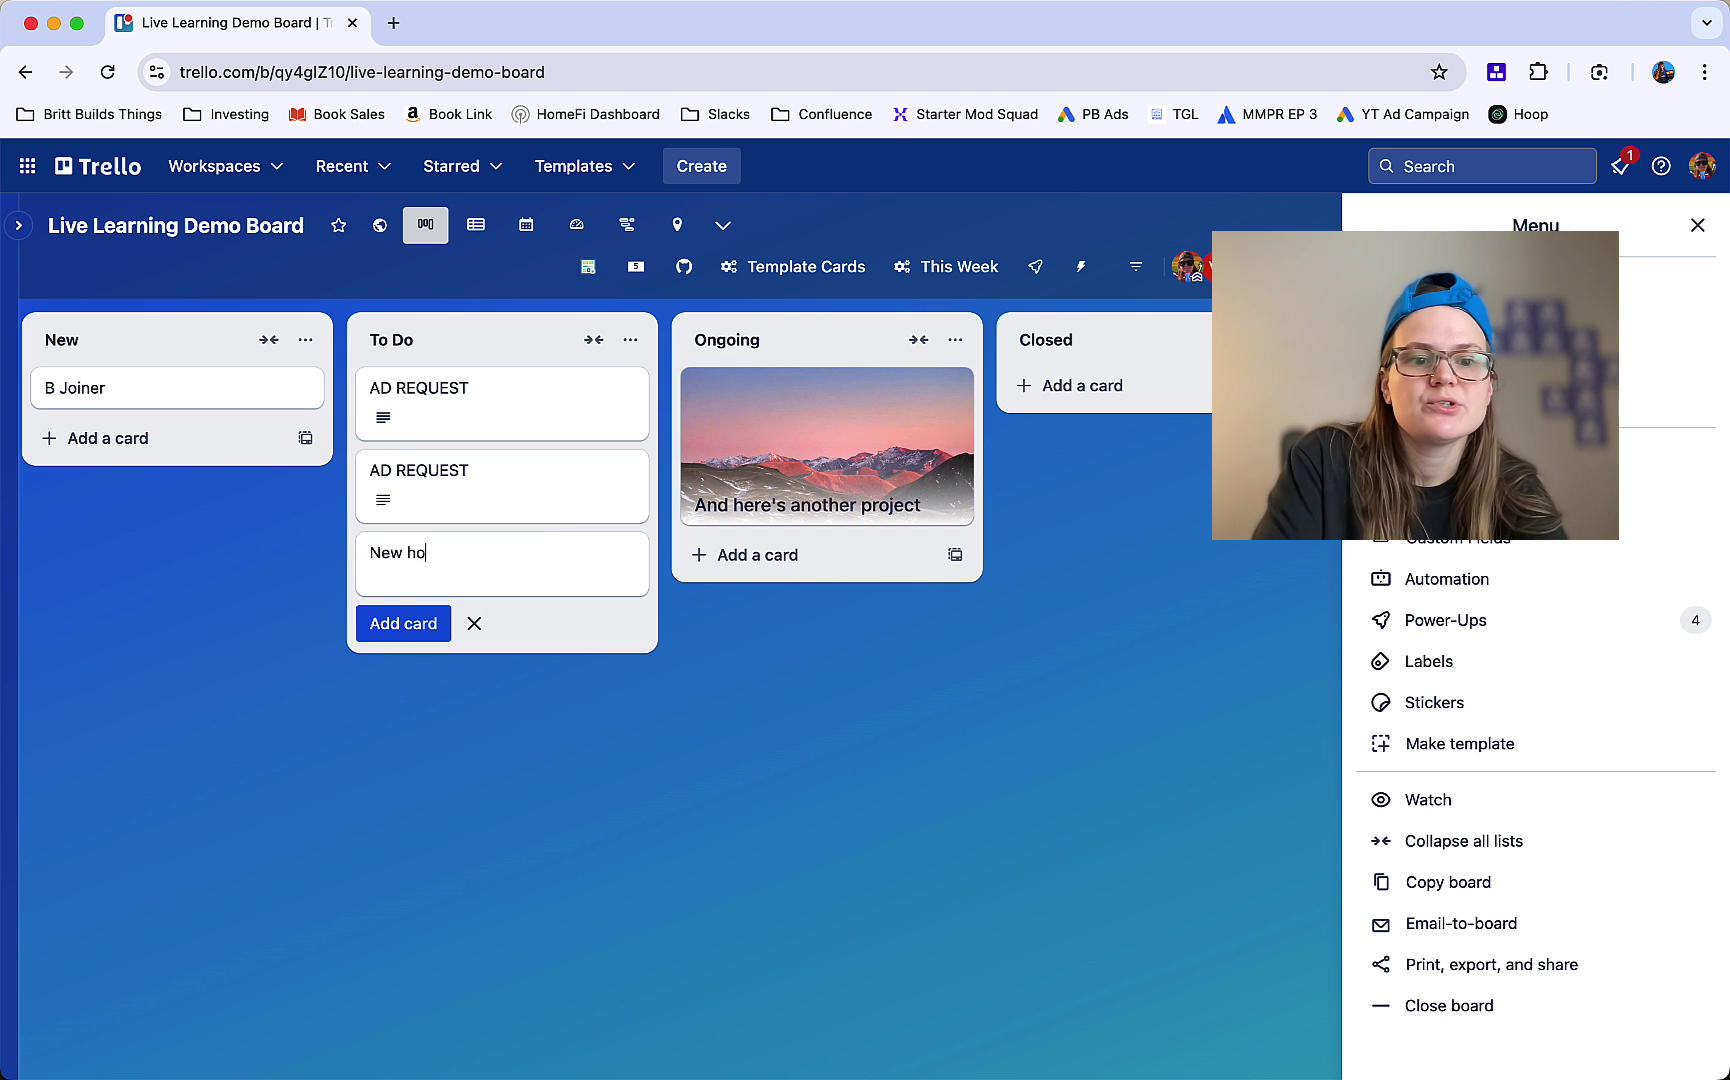
{"action": "type", "text": "use"}
{"action": "key", "text": "Return"}
Step: Set the New house card's Closing date to October 4
{"action": "left_click", "coordinate": [534, 565]}
{"action": "scroll", "coordinate": [747, 672], "scroll_direction": "down", "scroll_amount": 3}
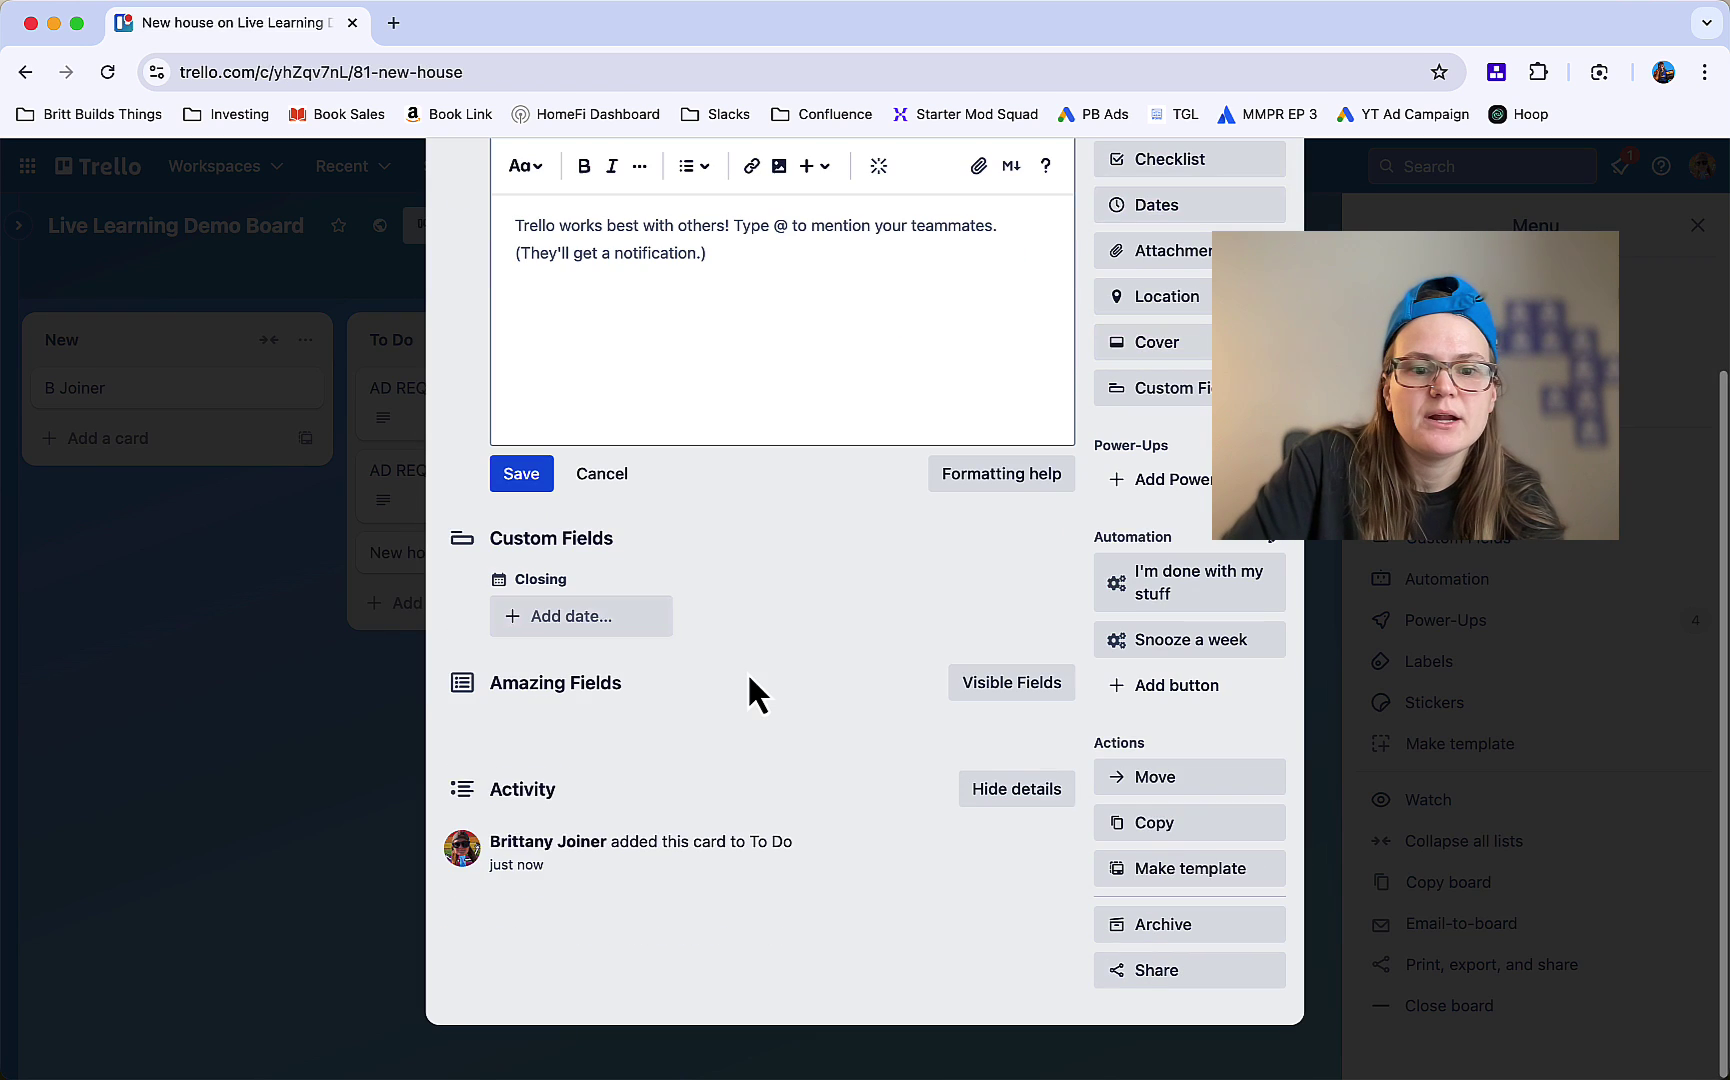
{"action": "left_click", "coordinate": [568, 617]}
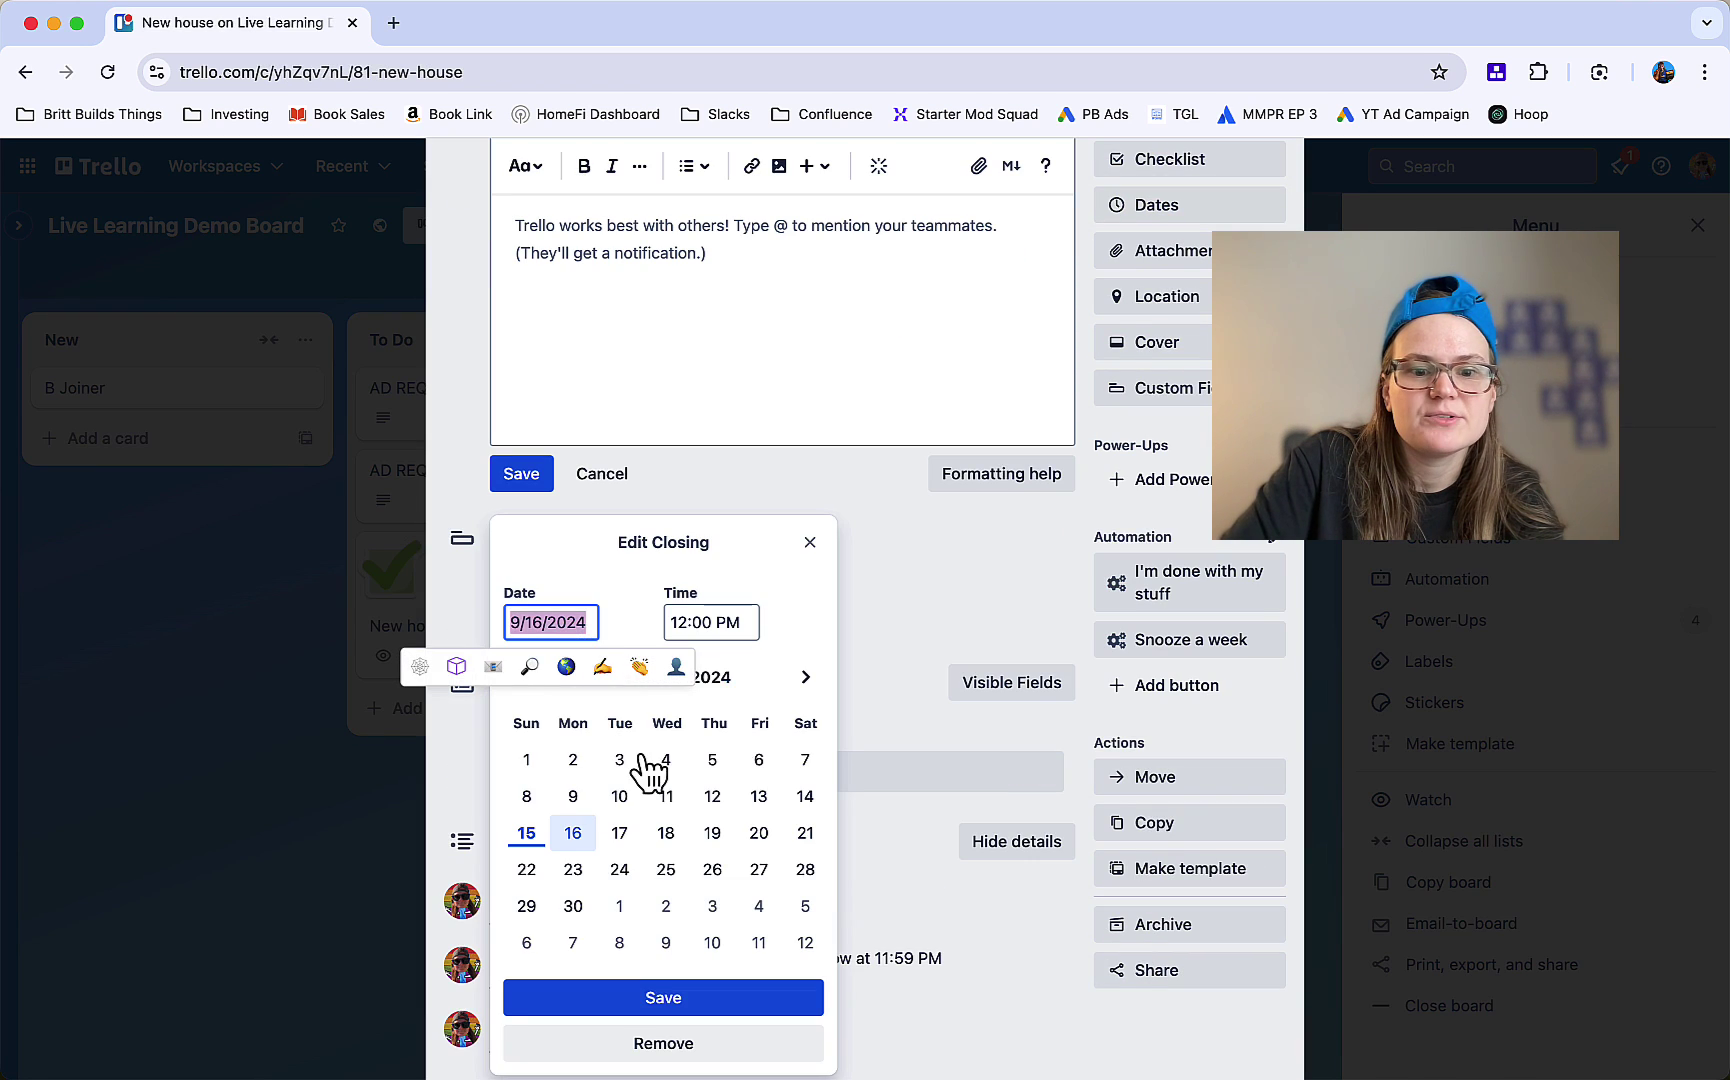
{"action": "left_click", "coordinate": [758, 908]}
{"action": "left_click", "coordinate": [718, 1005]}
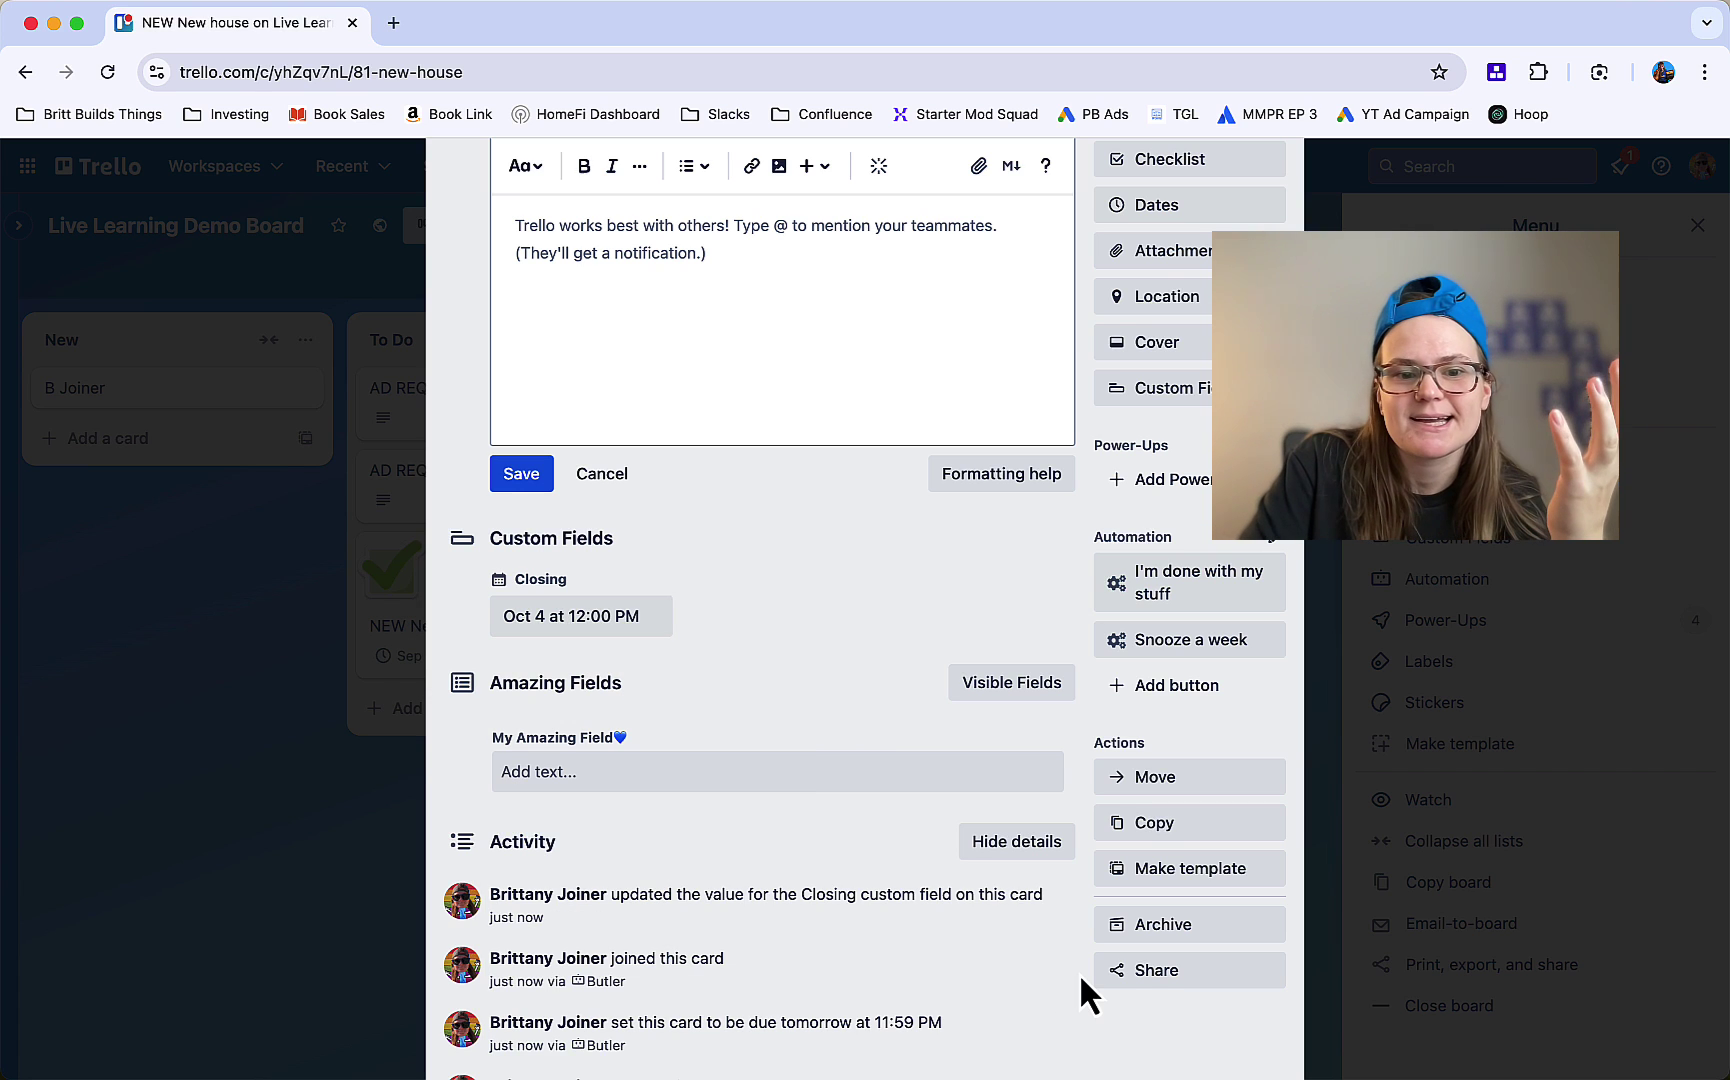
Step: Reload the card and check the Closing checklist items' due dates (Sep 29, Oct 1)
{"action": "scroll", "coordinate": [1079, 973], "scroll_direction": "down", "scroll_amount": 3}
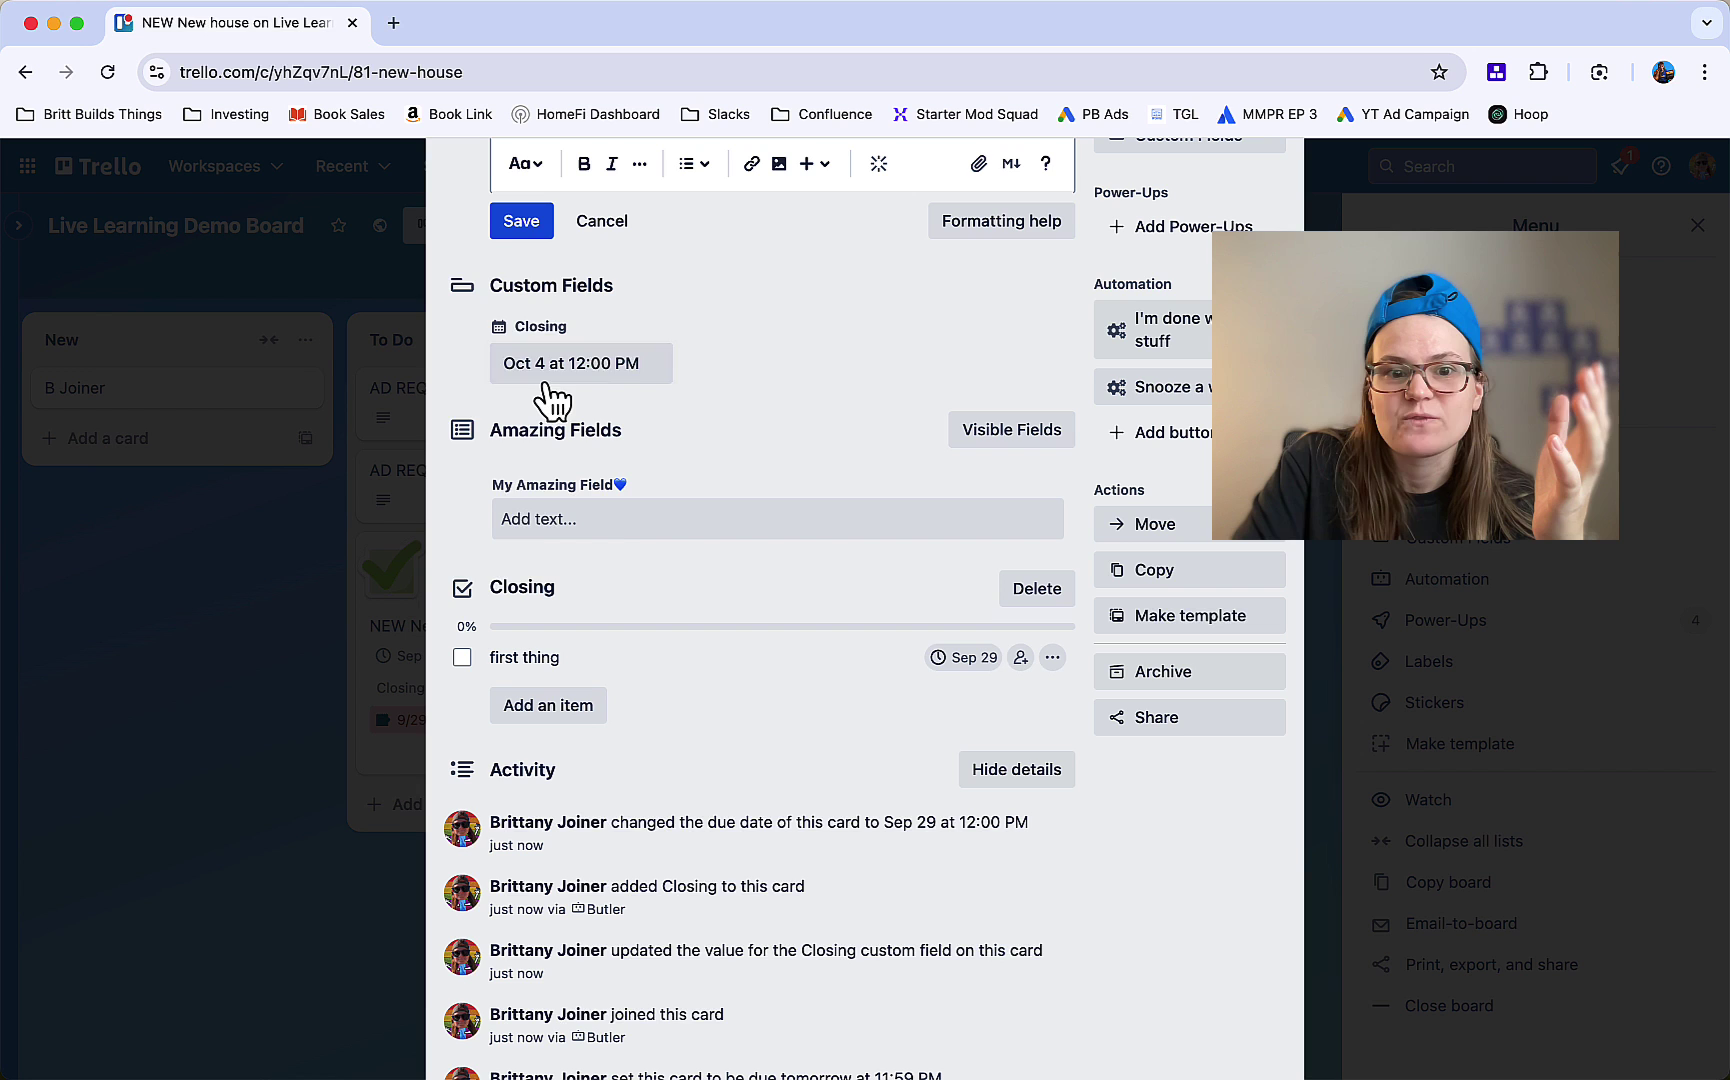
{"action": "scroll", "coordinate": [983, 873], "scroll_direction": "down", "scroll_amount": 2}
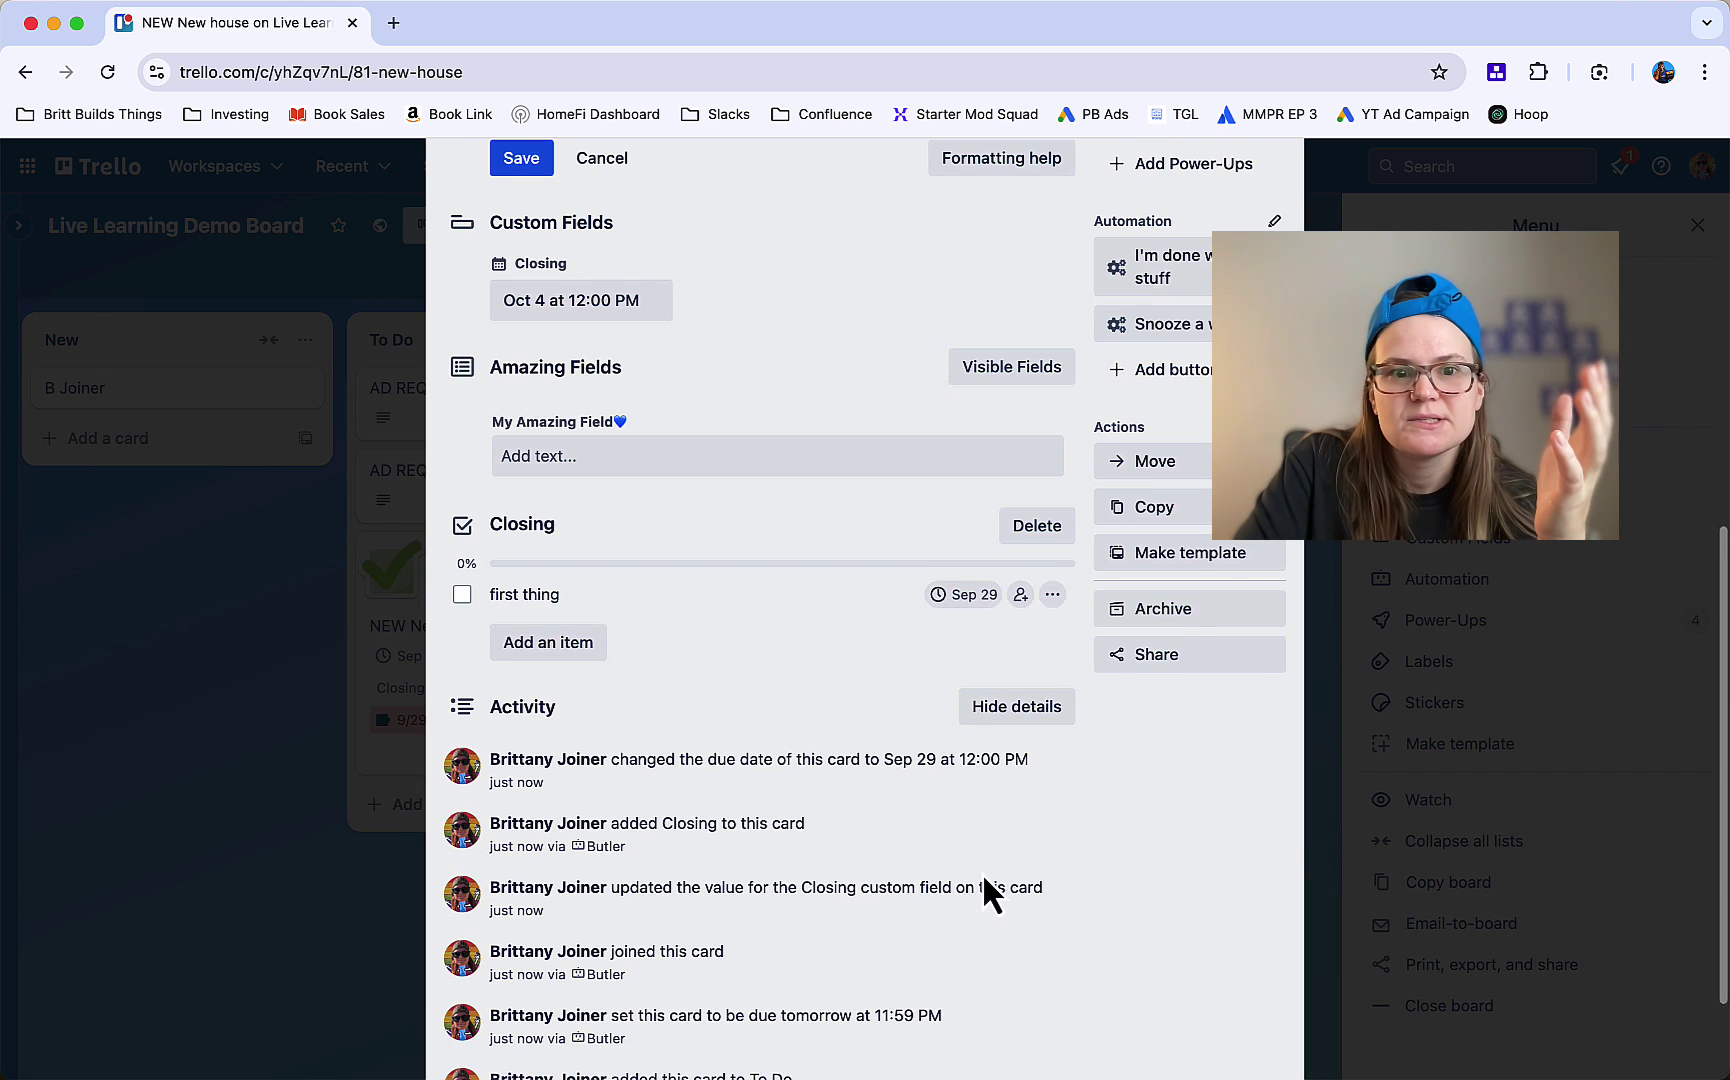
{"action": "left_click", "coordinate": [106, 72]}
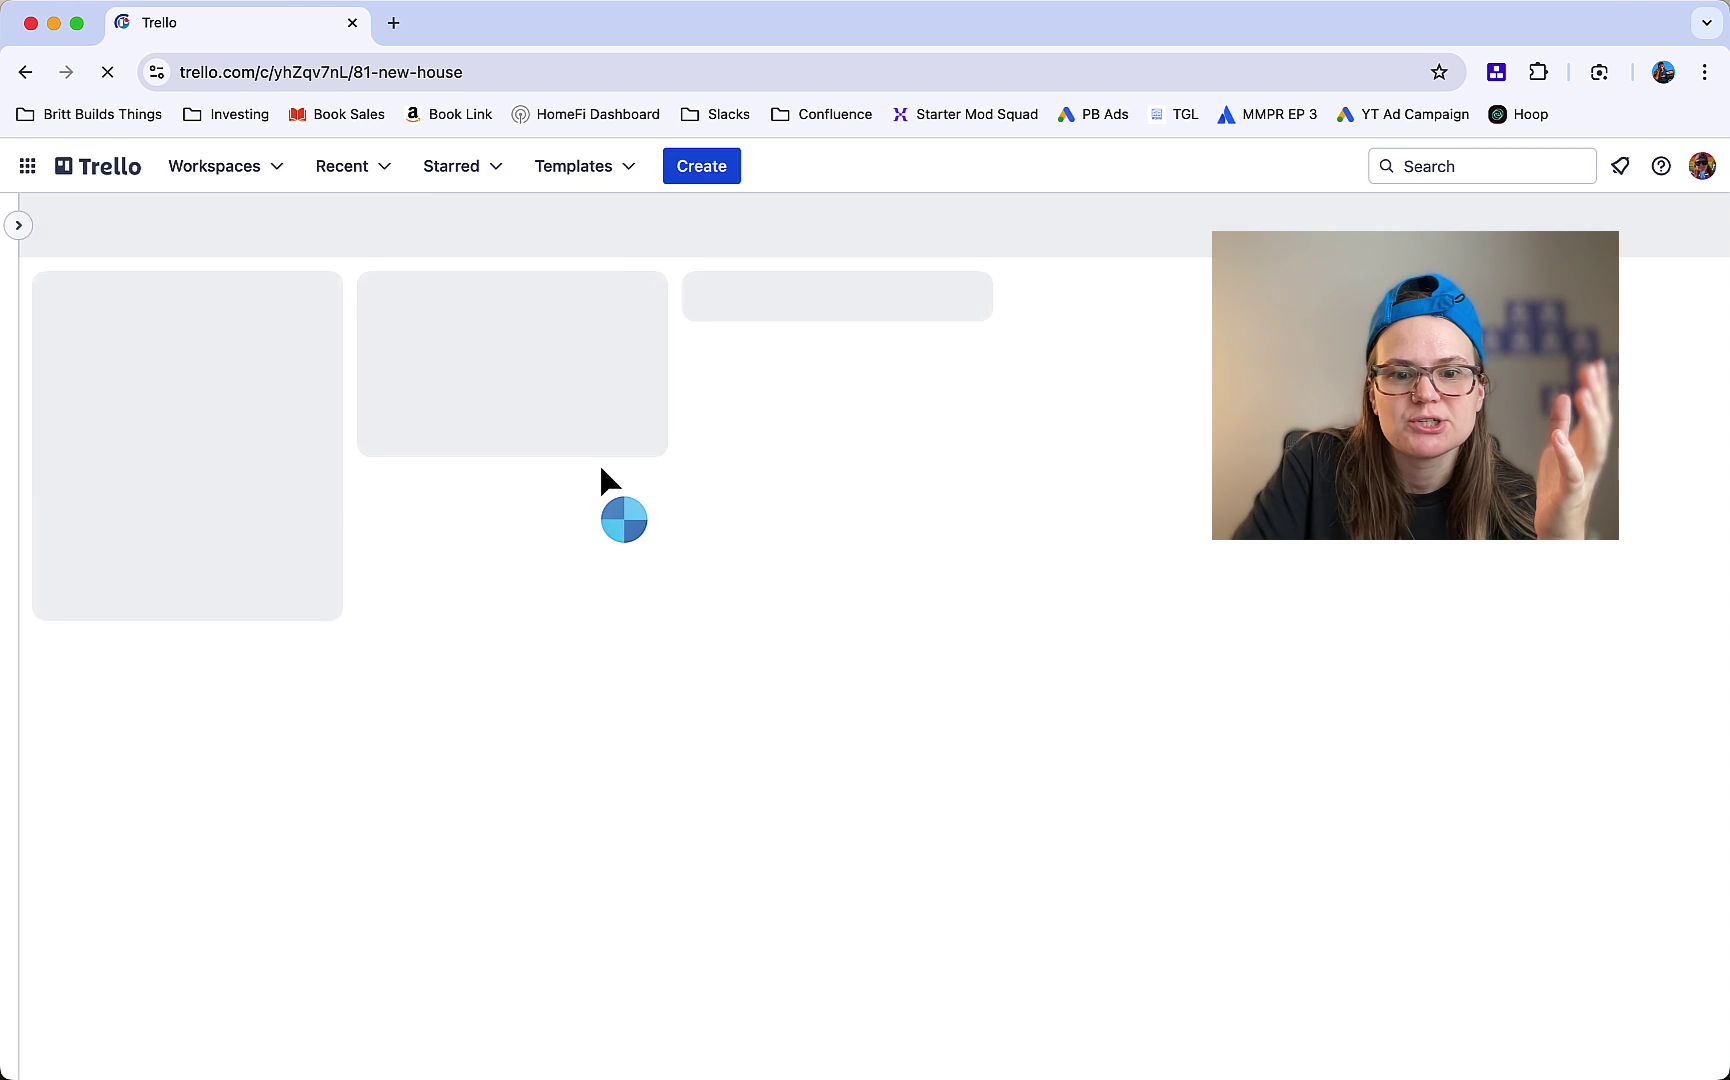
{"action": "scroll", "coordinate": [608, 795], "scroll_direction": "down", "scroll_amount": 3}
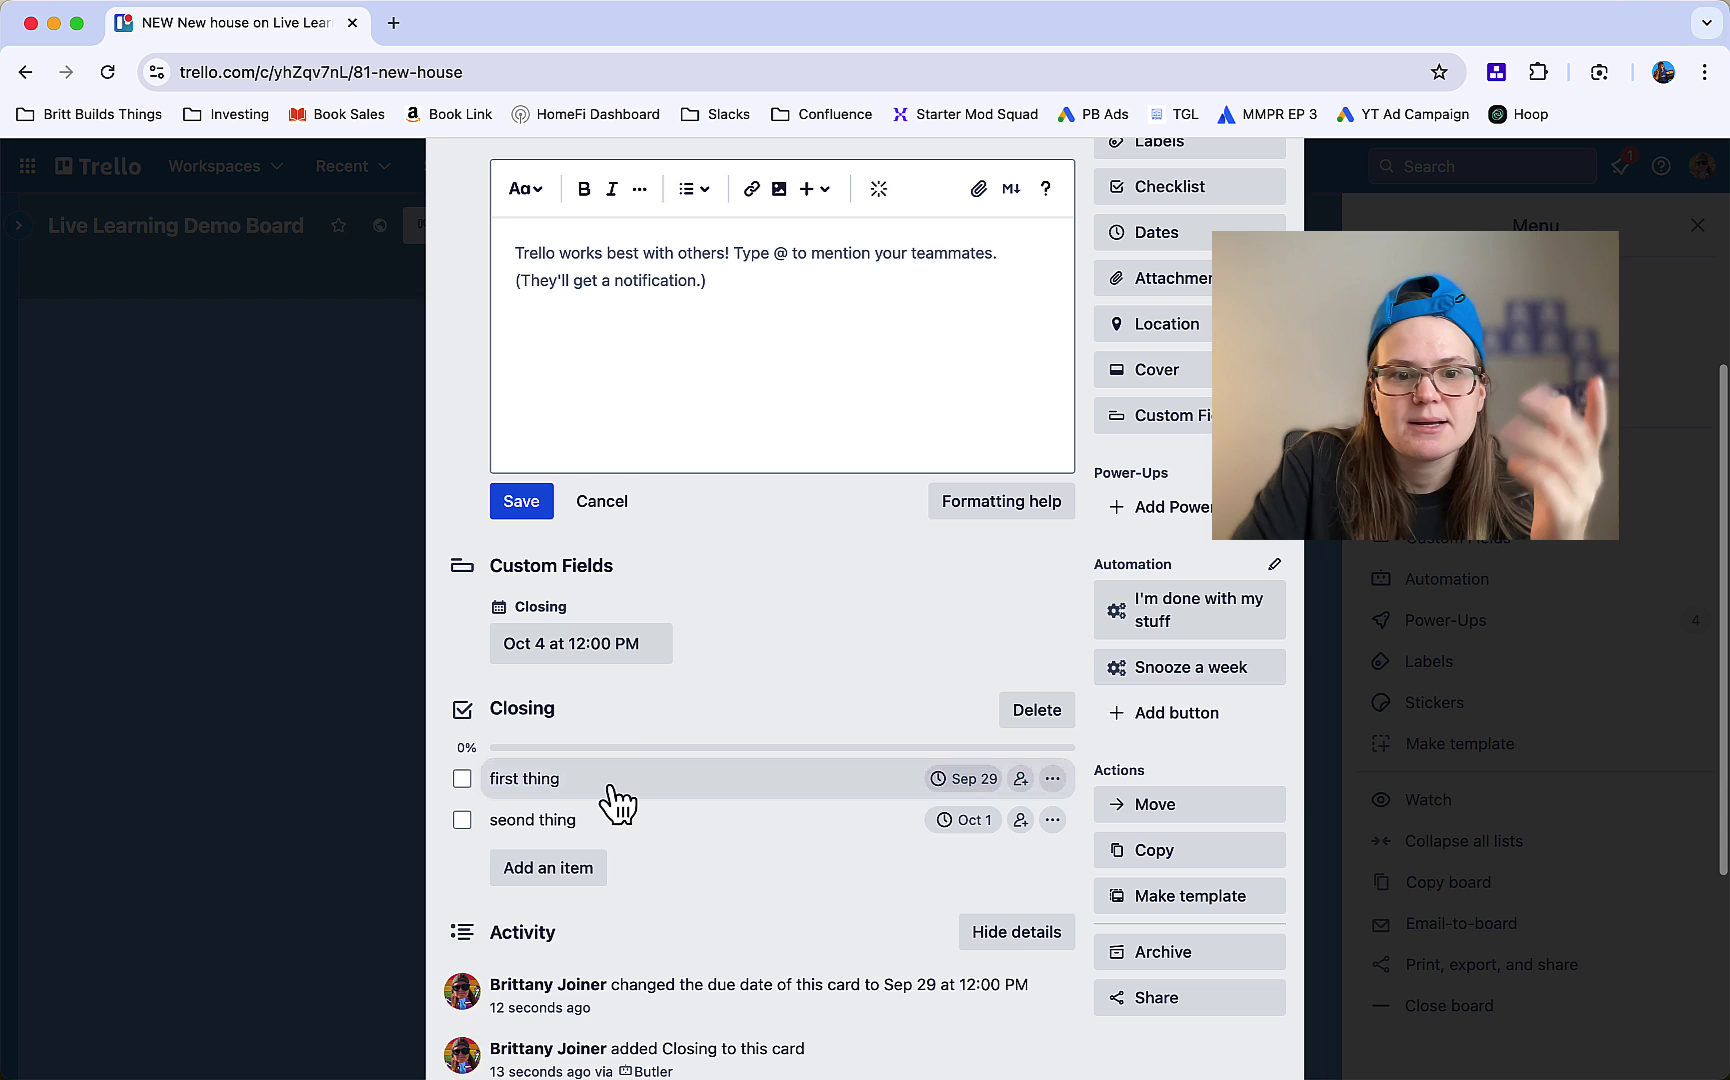
{"action": "scroll", "coordinate": [960, 990], "scroll_direction": "down", "scroll_amount": 2}
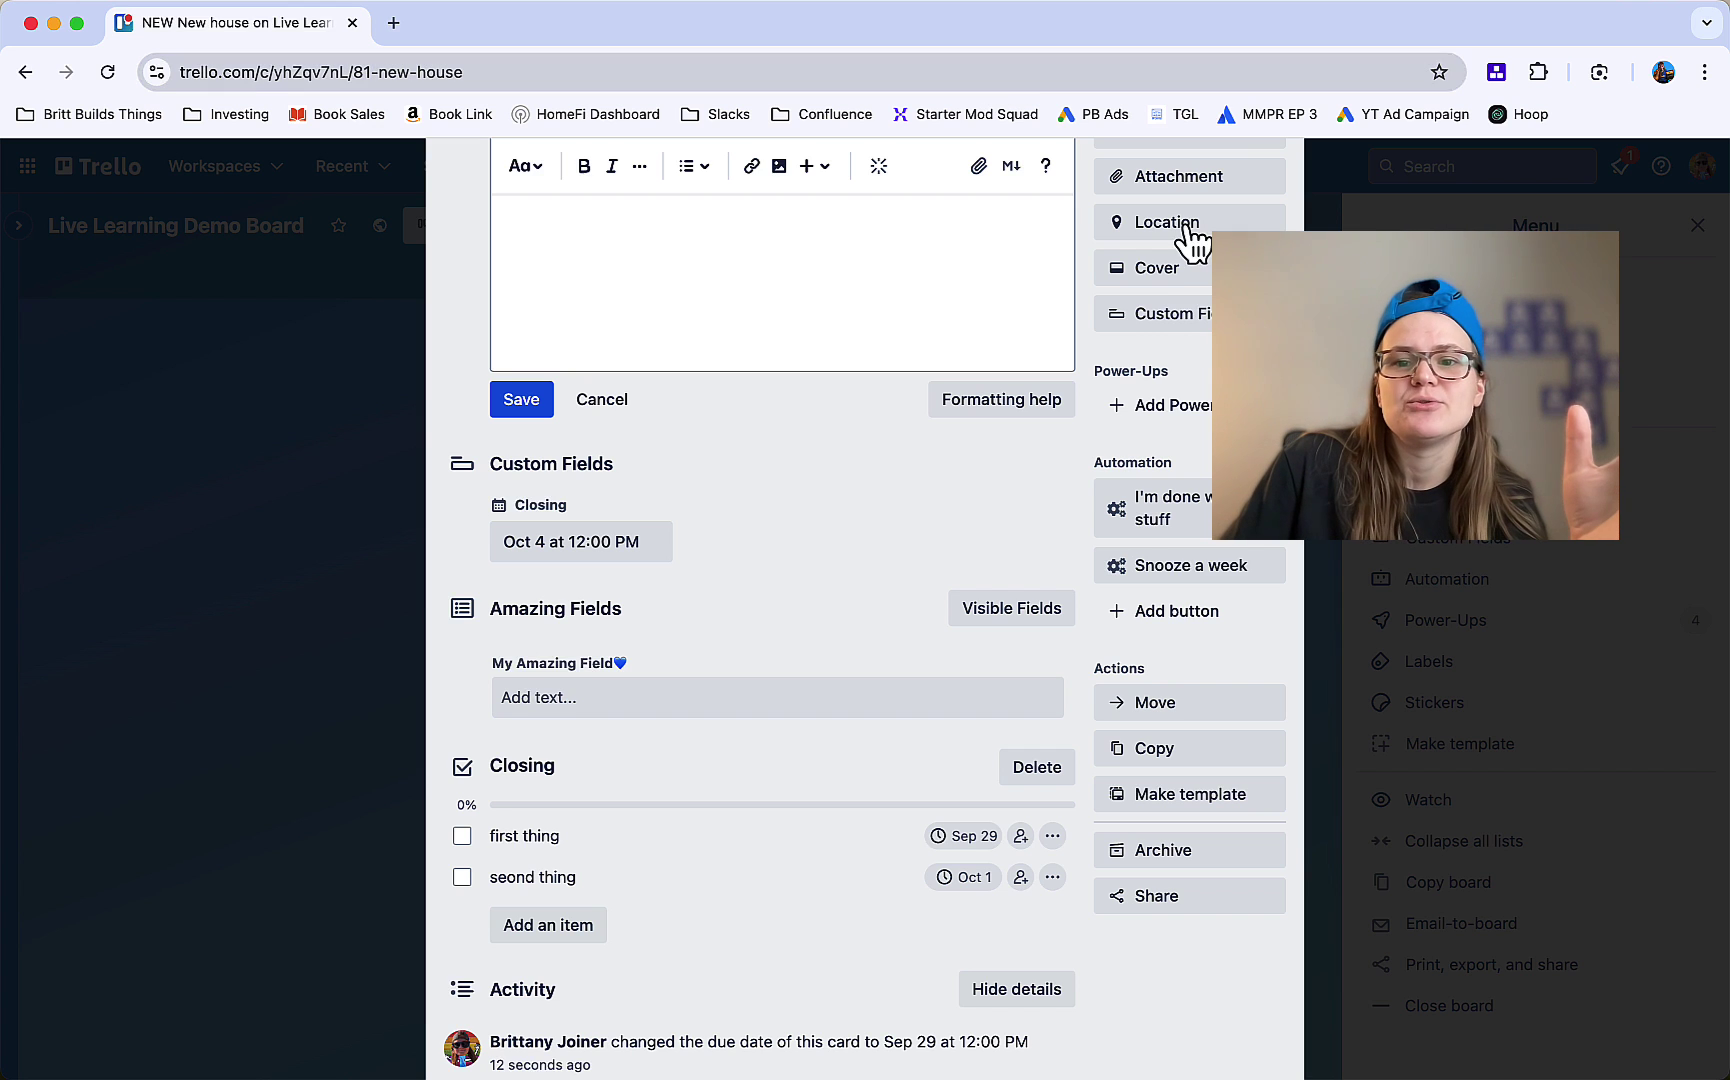
{"action": "scroll", "coordinate": [1189, 239], "scroll_direction": "up", "scroll_amount": 5}
Step: Close the card and open the board's automation Rules list
{"action": "left_click", "coordinate": [1273, 222]}
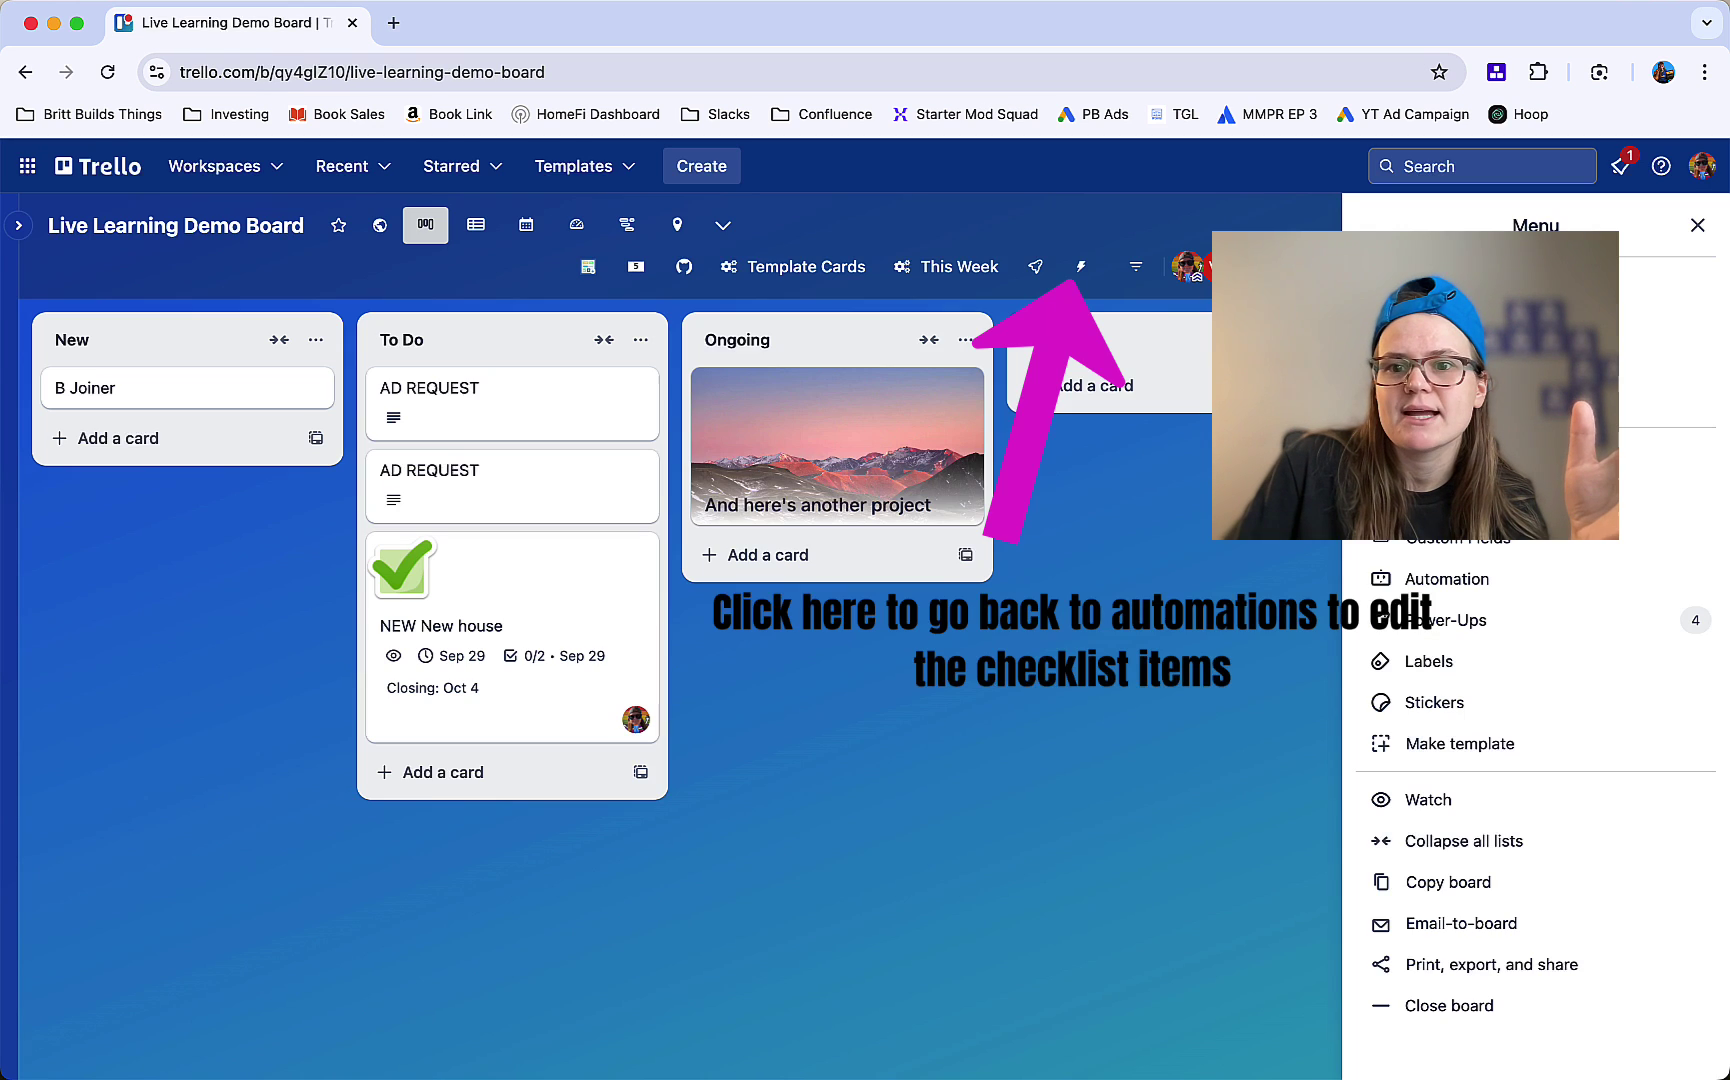
{"action": "left_click", "coordinate": [1082, 268]}
{"action": "left_click", "coordinate": [1112, 377]}
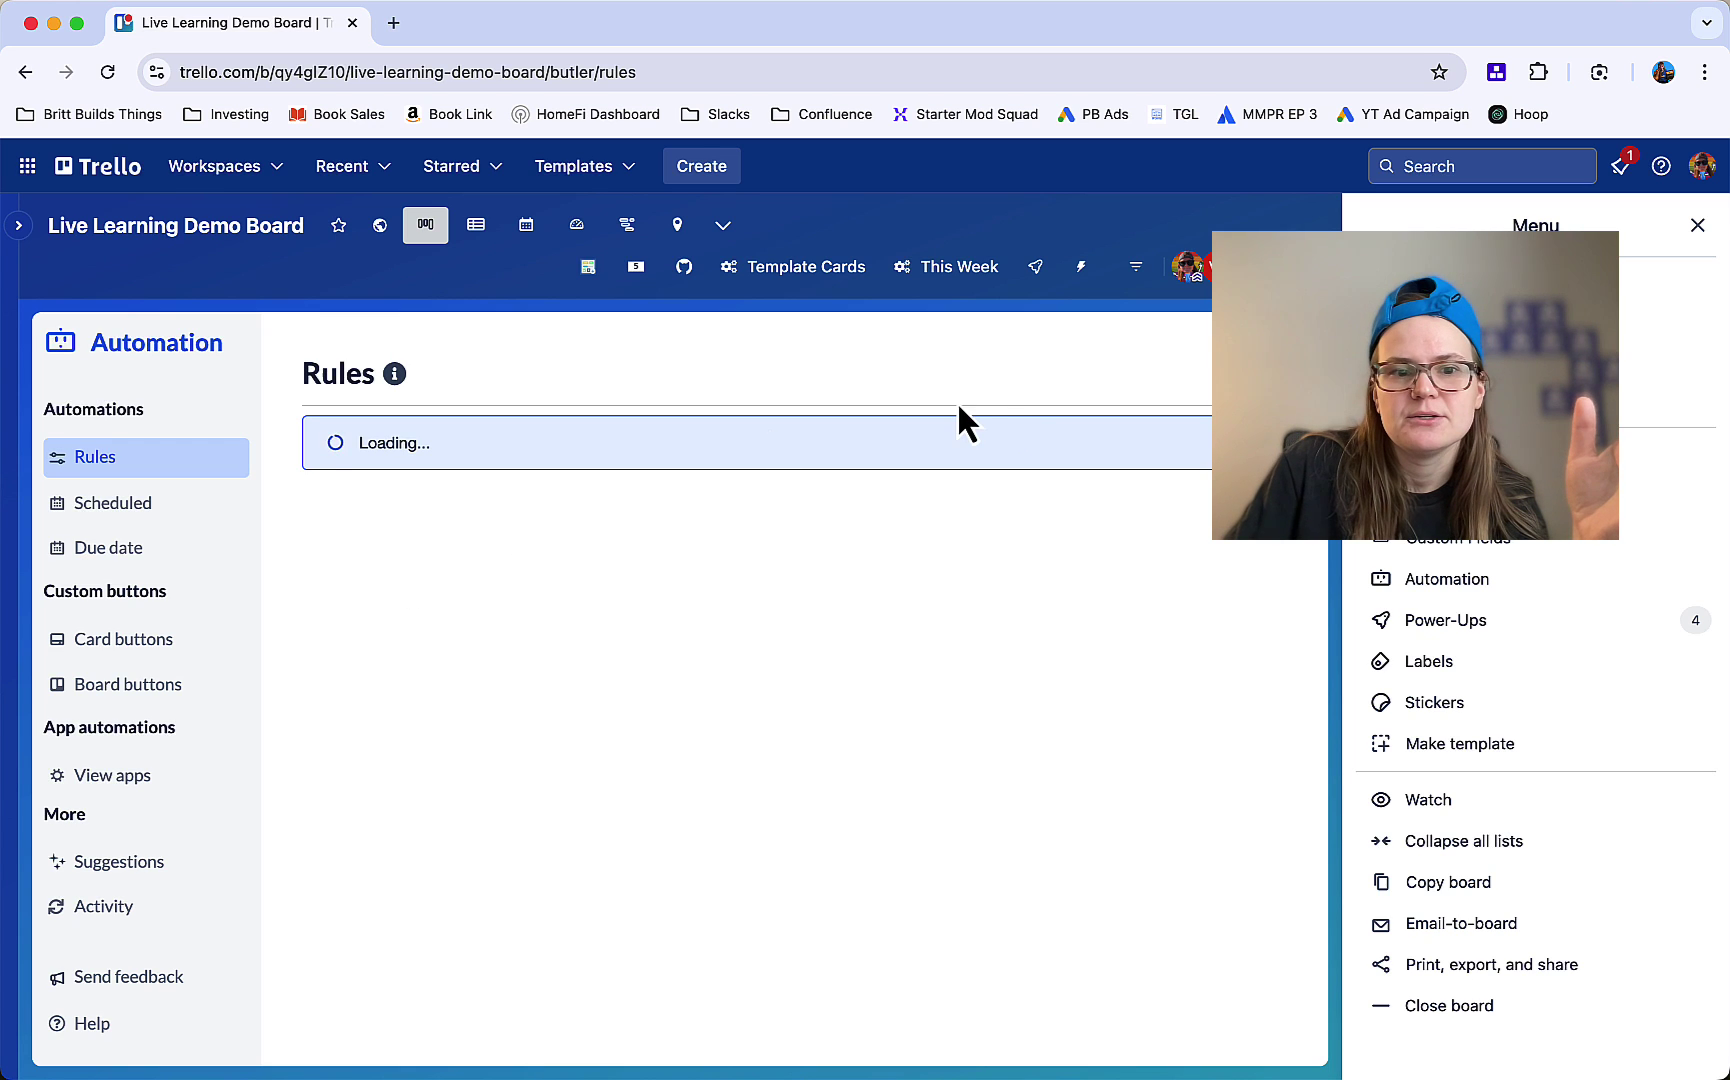
{"action": "left_click", "coordinate": [1094, 375]}
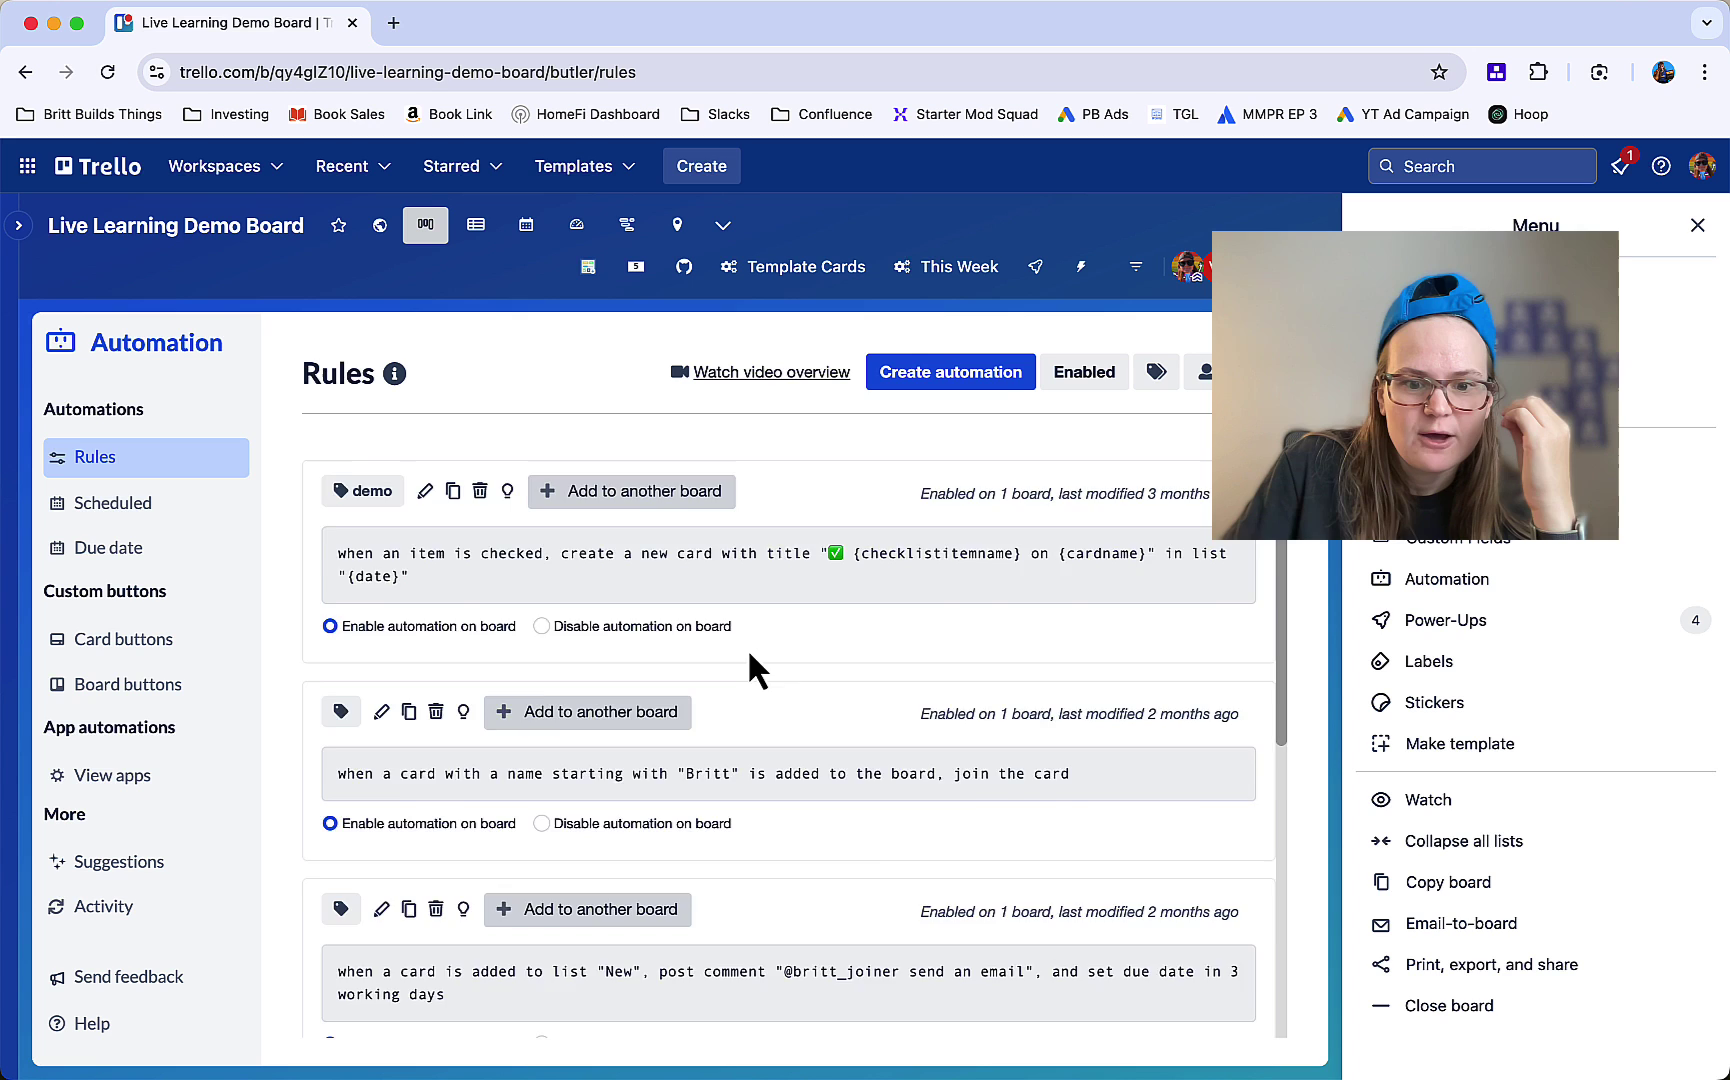
Step: Review the saved Closing rule's trigger and checklist-item actions
{"action": "scroll", "coordinate": [760, 690], "scroll_direction": "down", "scroll_amount": 5}
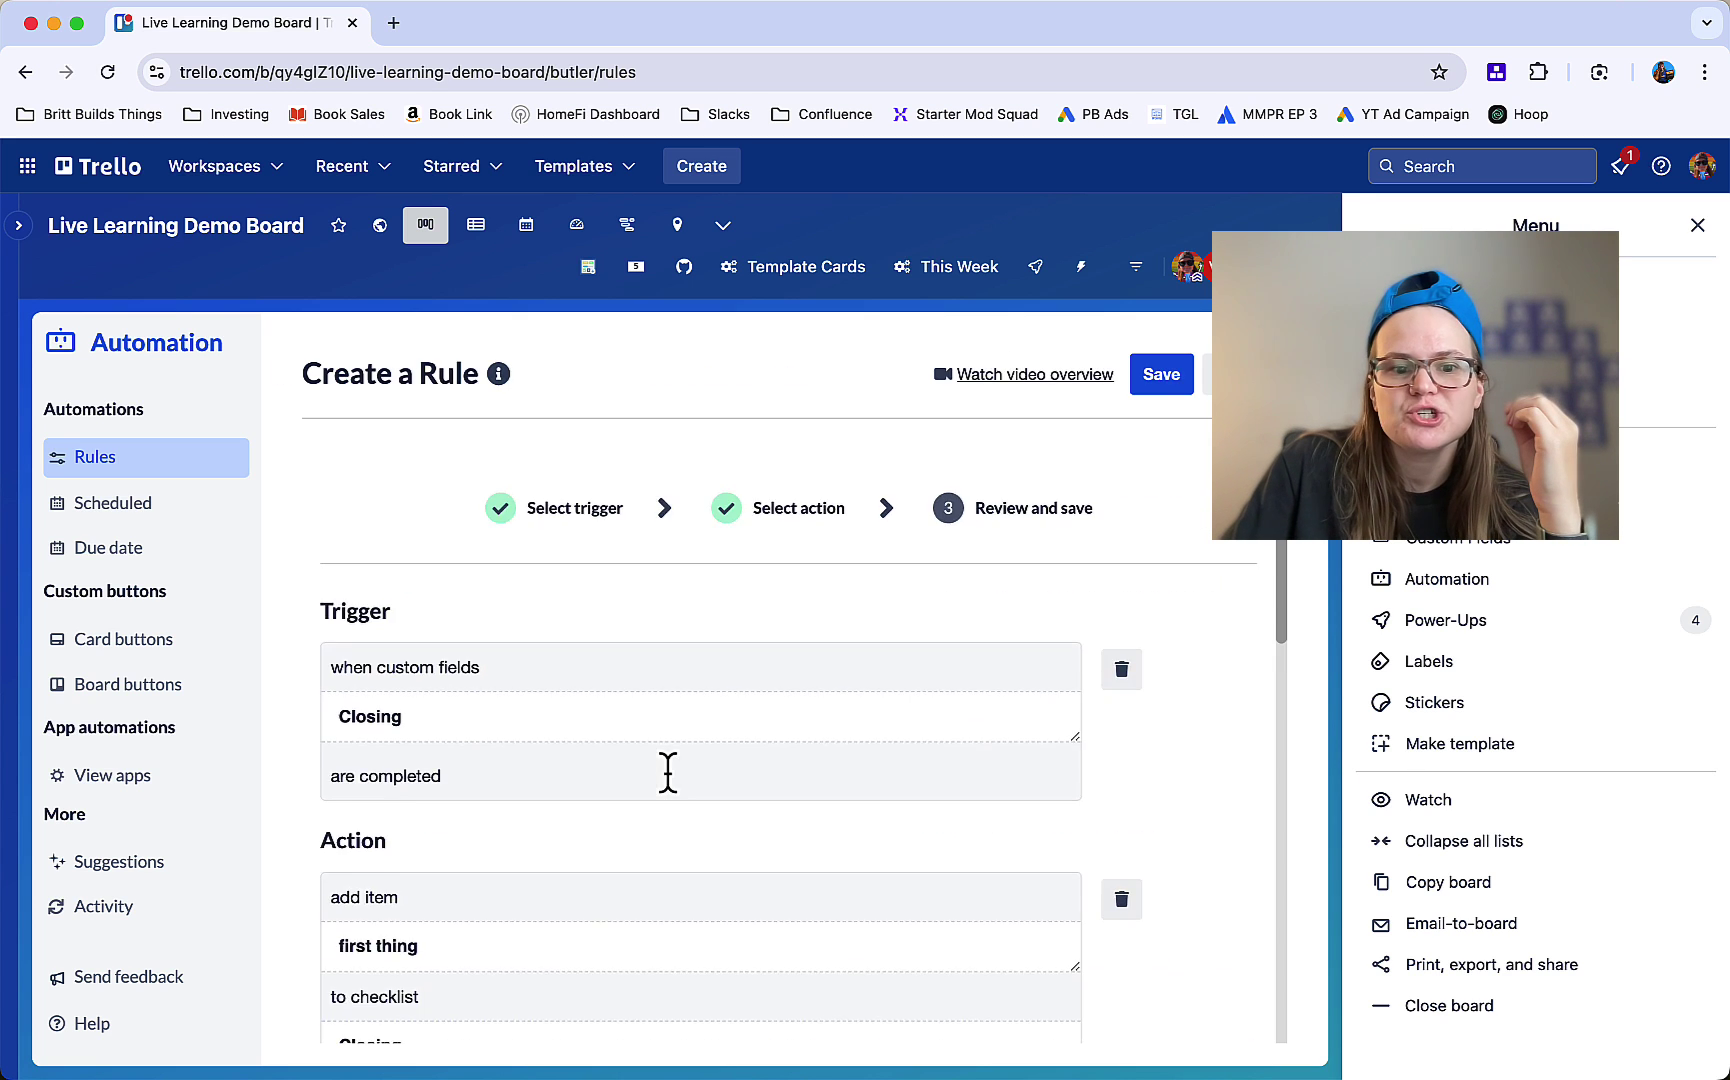
{"action": "scroll", "coordinate": [656, 708], "scroll_direction": "down", "scroll_amount": 2}
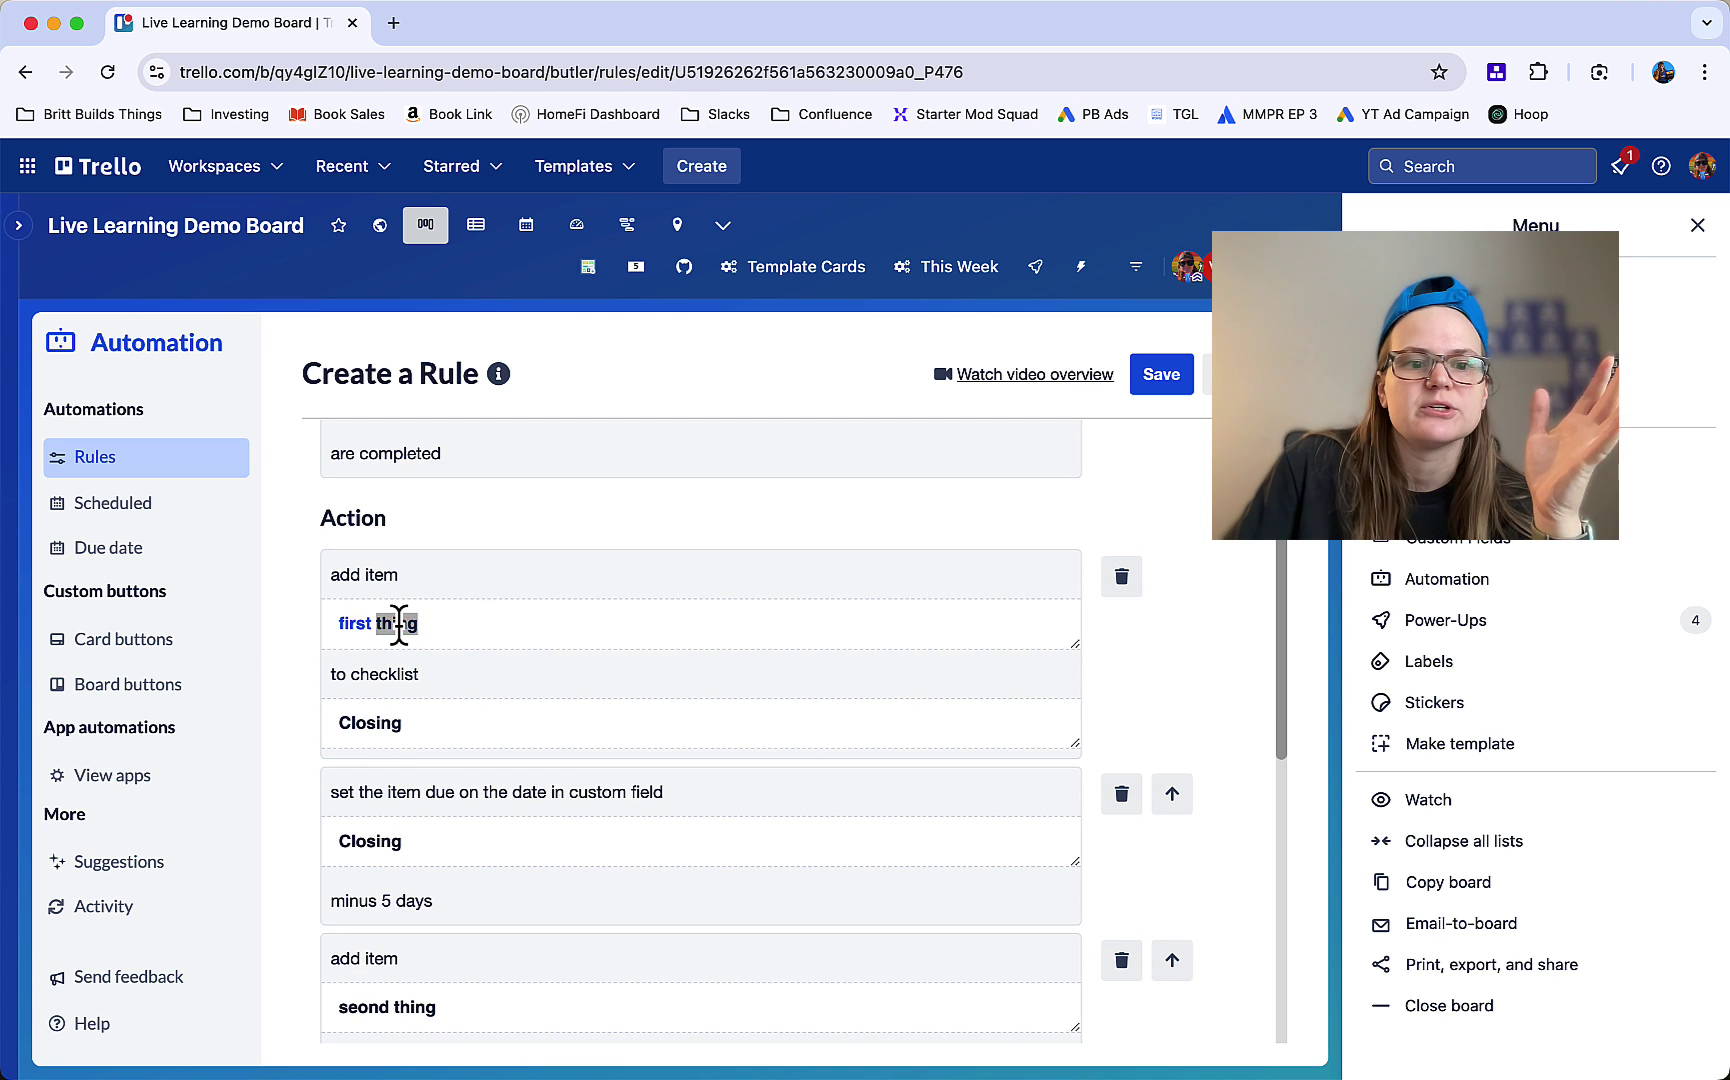
{"action": "left_click_drag", "start_coordinate": [398, 624], "coordinate": [528, 626]}
{"action": "scroll", "coordinate": [528, 626], "scroll_direction": "up", "scroll_amount": 5}
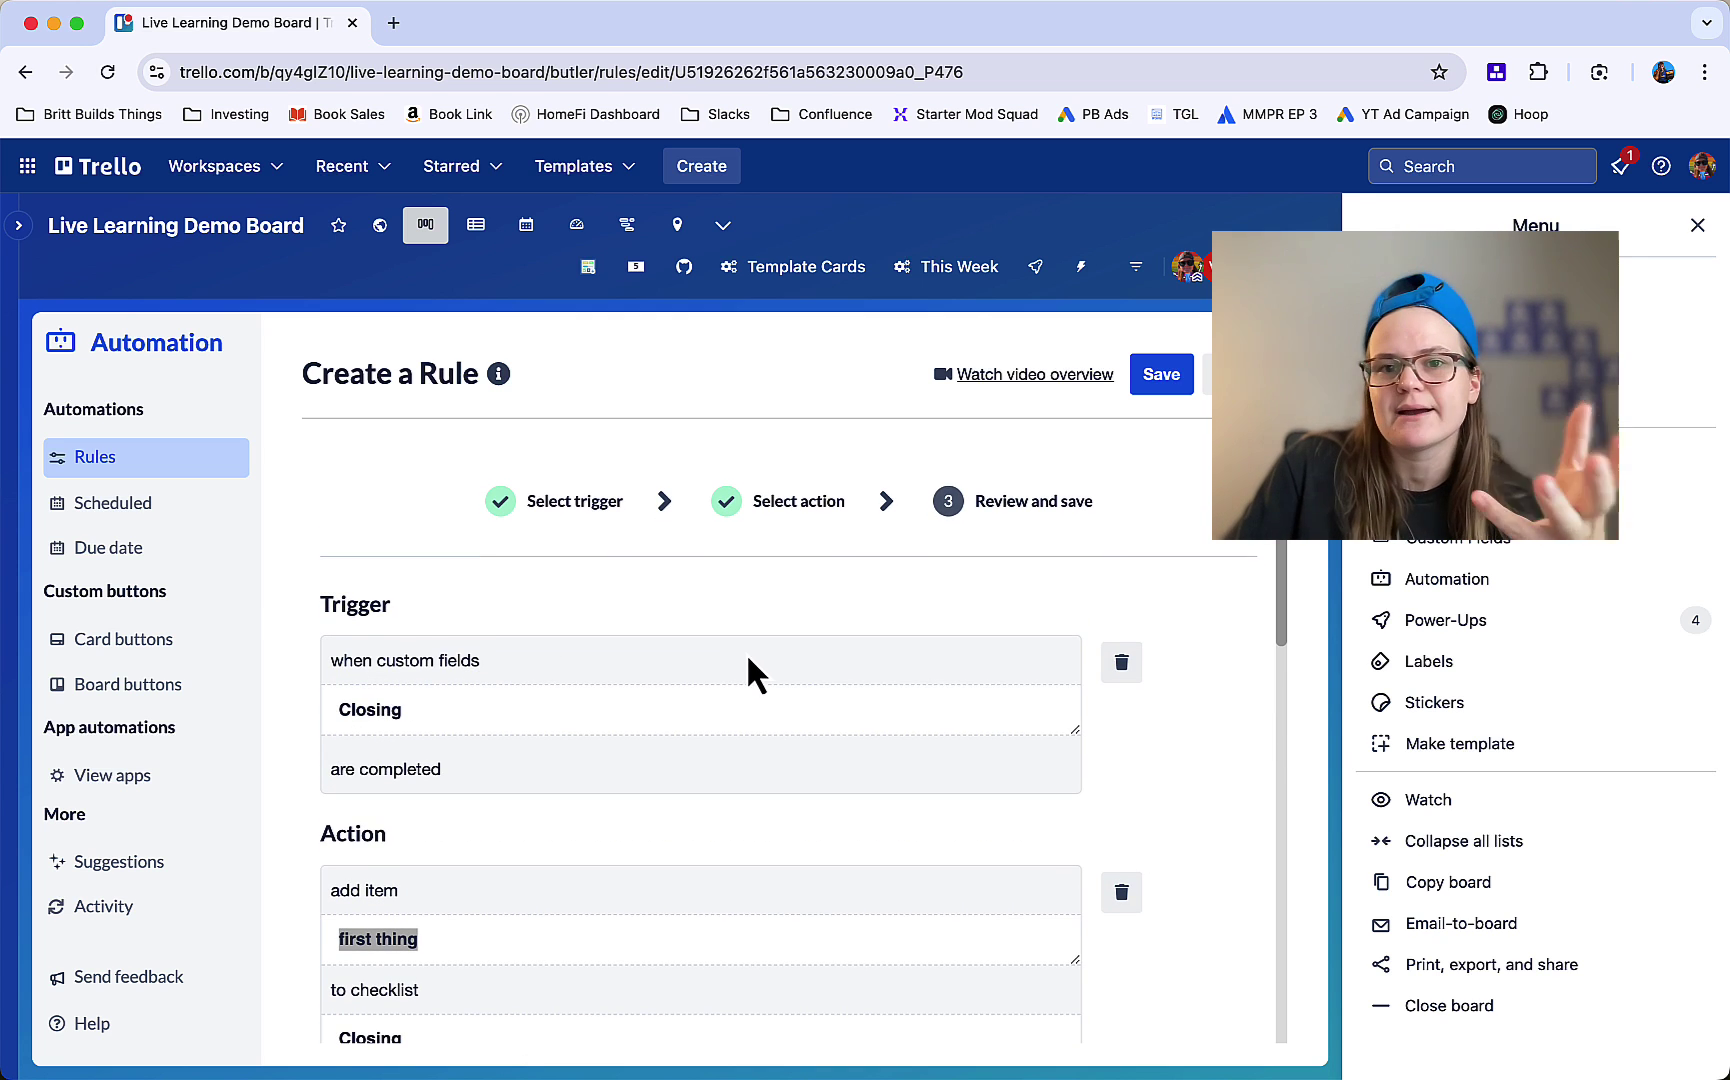
{"action": "scroll", "coordinate": [736, 643], "scroll_direction": "down", "scroll_amount": 1}
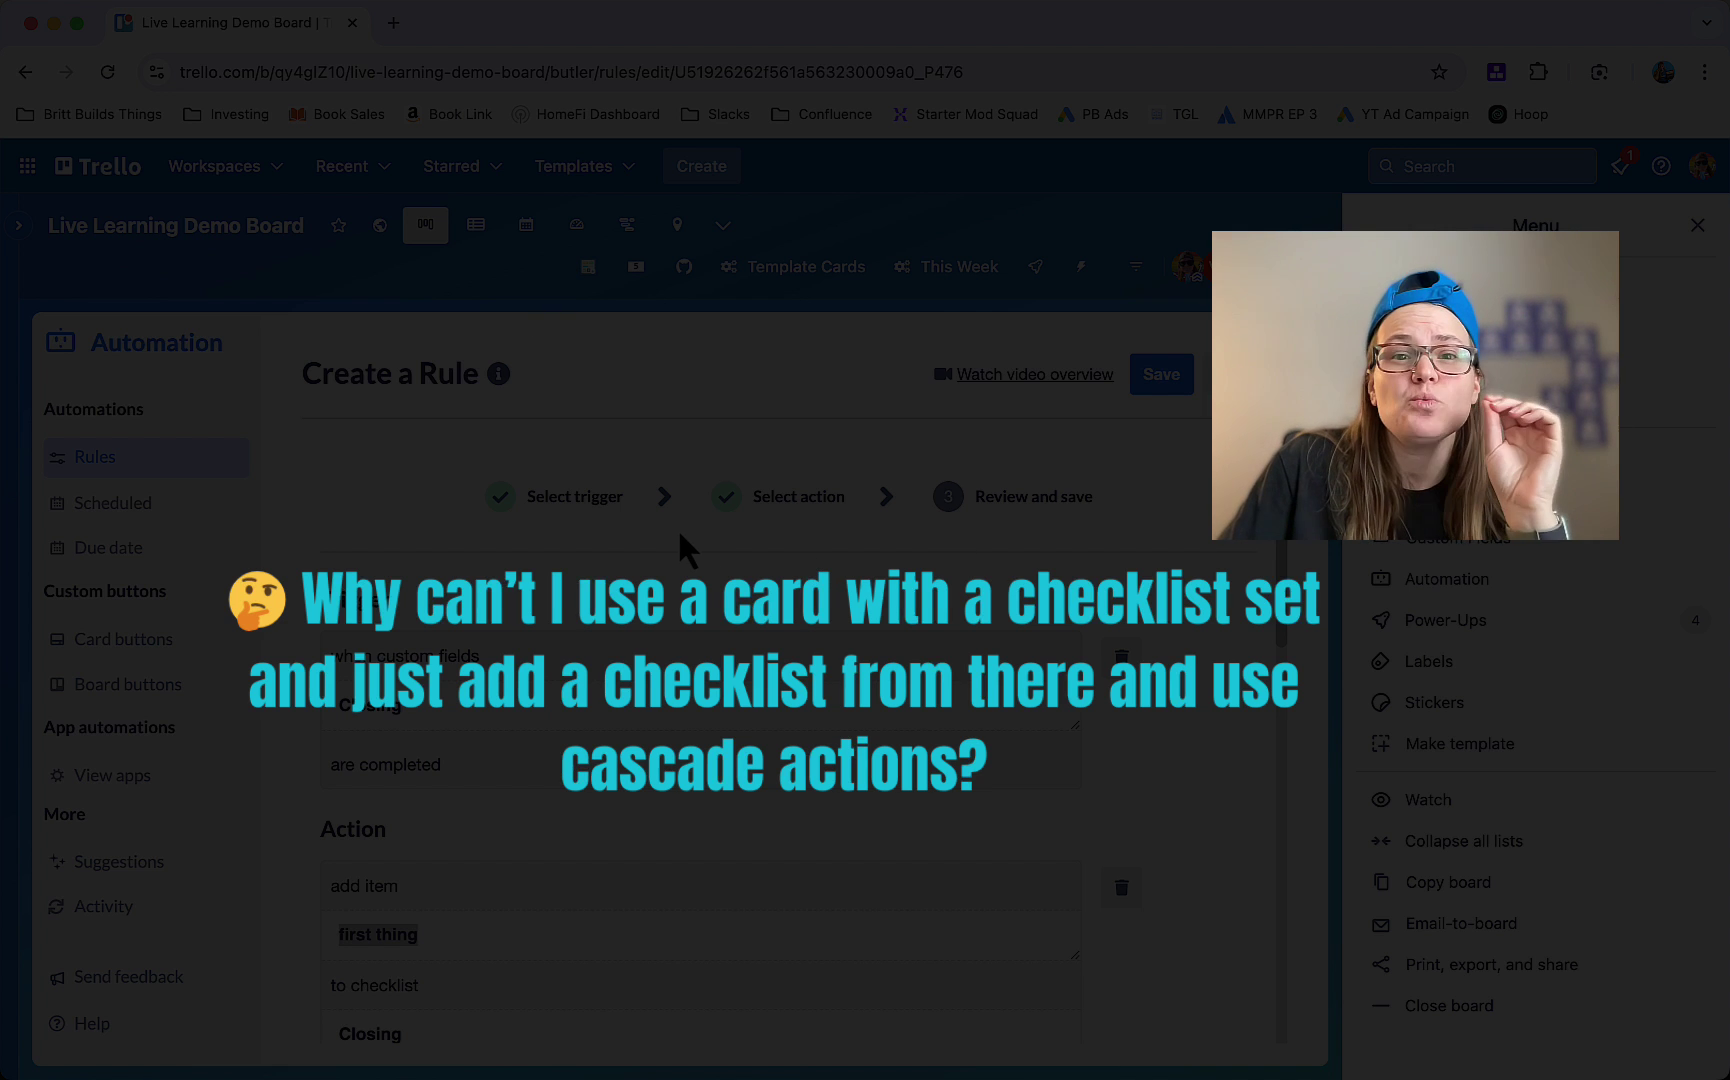
{"action": "scroll", "coordinate": [630, 637], "scroll_direction": "down", "scroll_amount": 3}
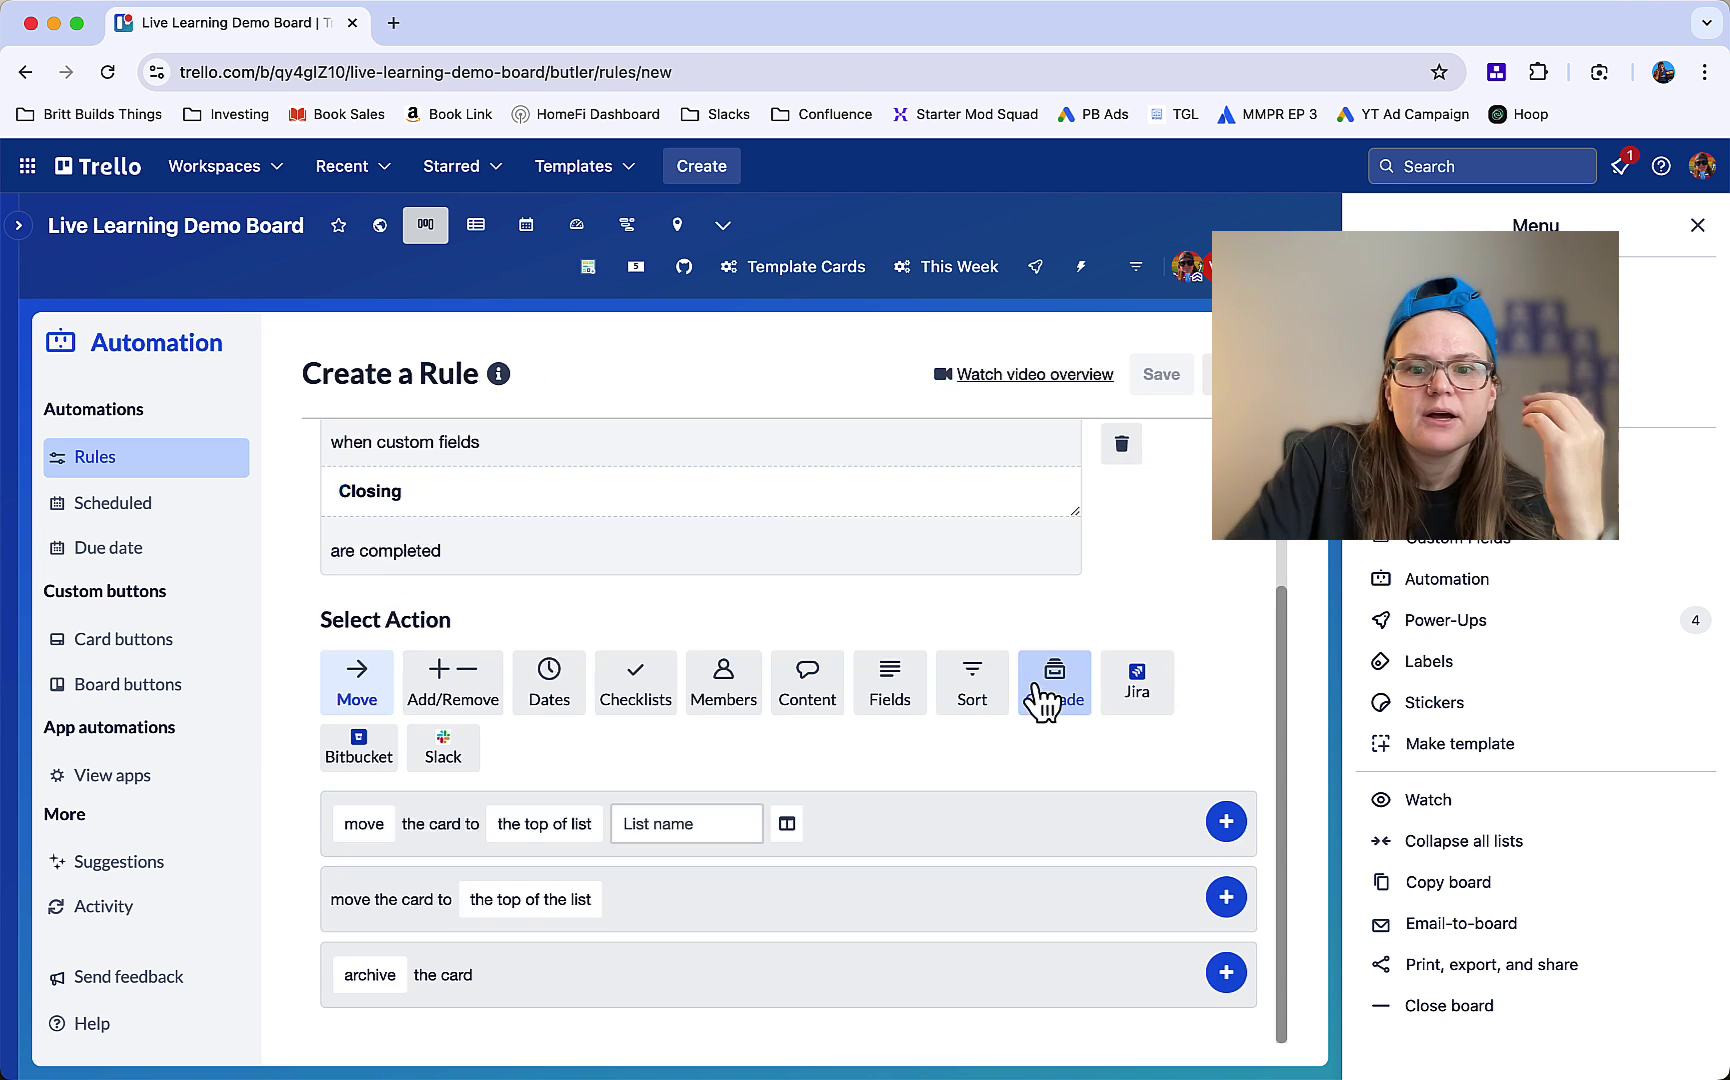
Step: Add a 'for each checklist item' cascade action to the new rule
{"action": "left_click", "coordinate": [1050, 685]}
{"action": "scroll", "coordinate": [668, 796], "scroll_direction": "down", "scroll_amount": 2}
{"action": "scroll", "coordinate": [668, 796], "scroll_direction": "down", "scroll_amount": 10}
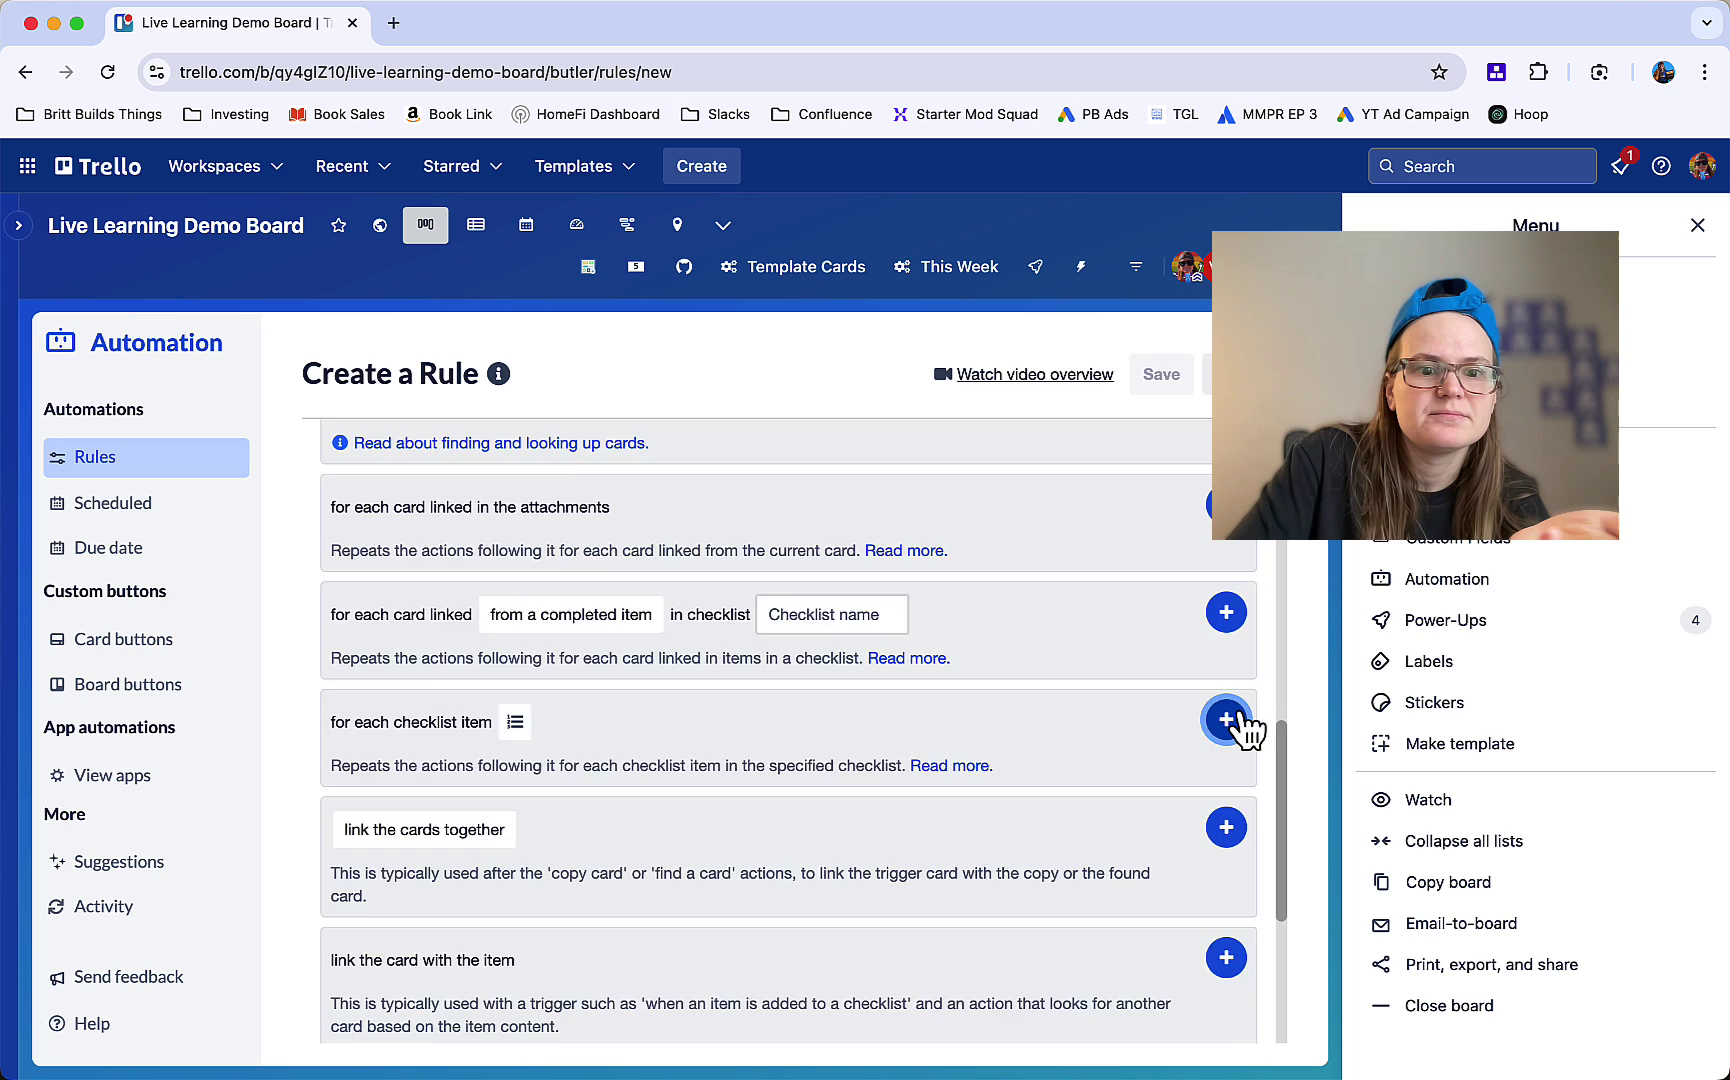
{"action": "left_click", "coordinate": [1226, 720]}
{"action": "left_click", "coordinate": [726, 952]}
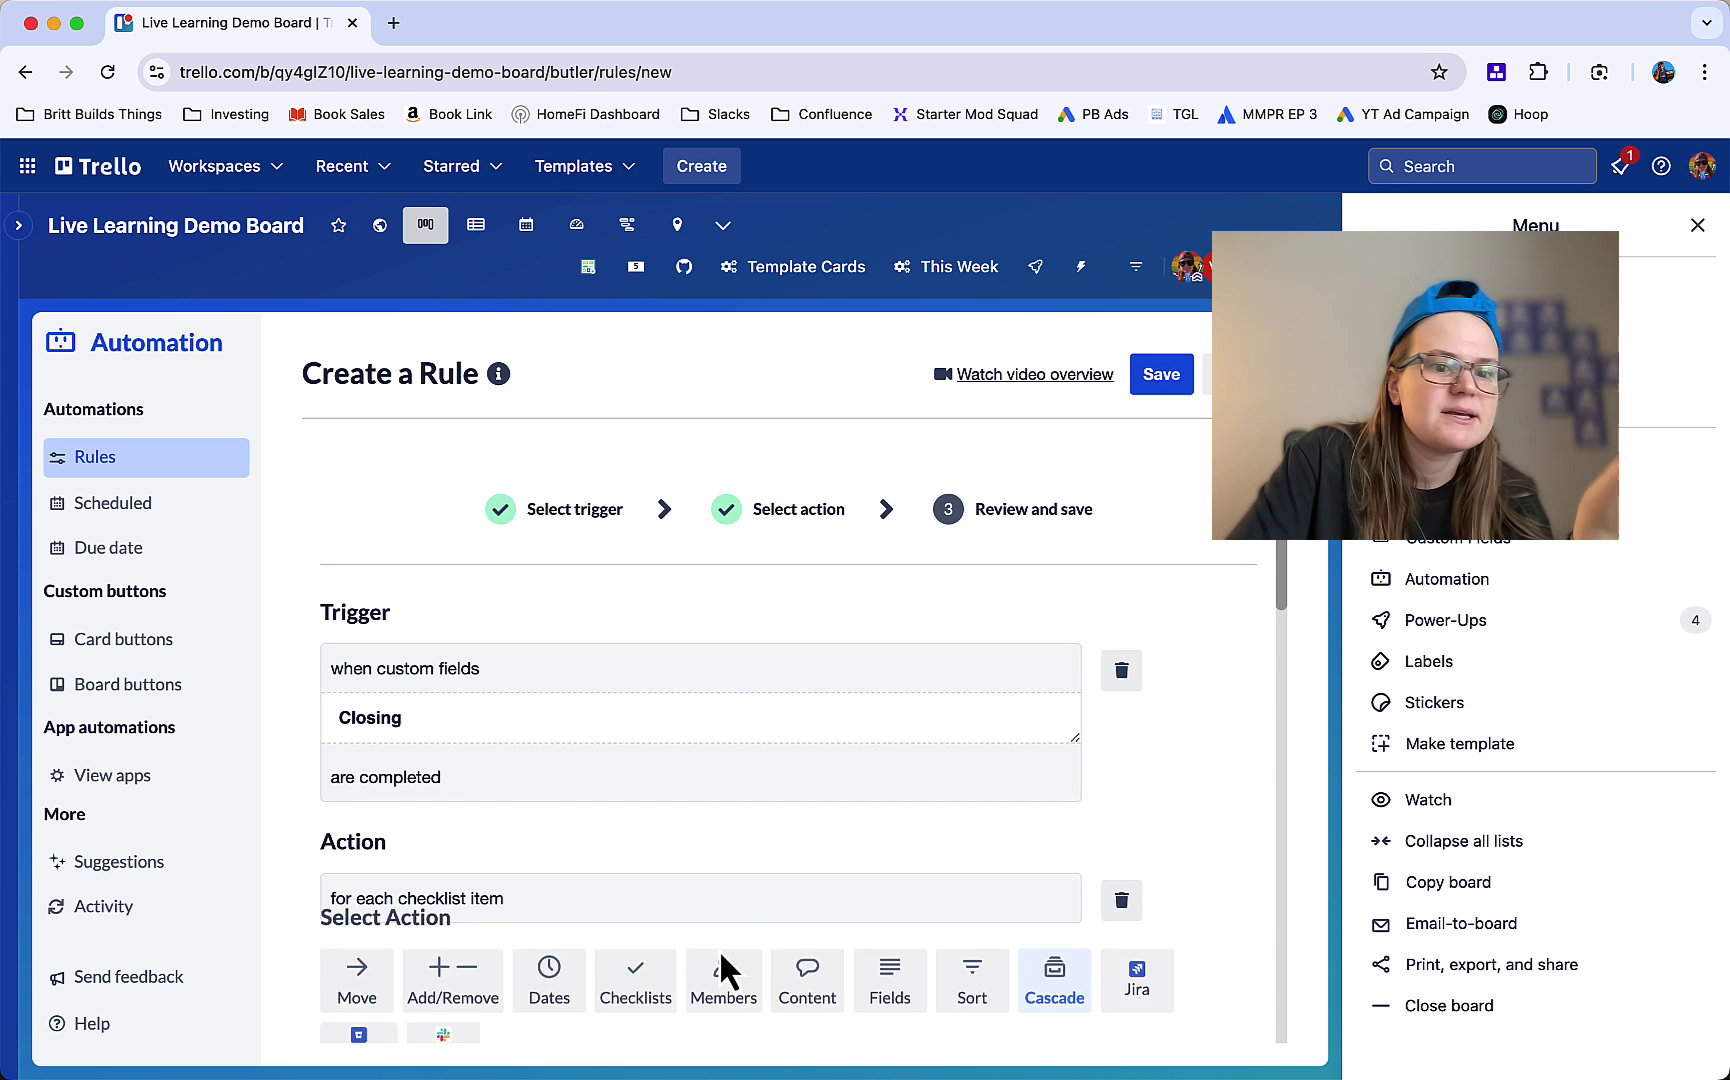
Step: Add an action setting each item due on custom field Closing minus 5 days
{"action": "left_click", "coordinate": [628, 548]}
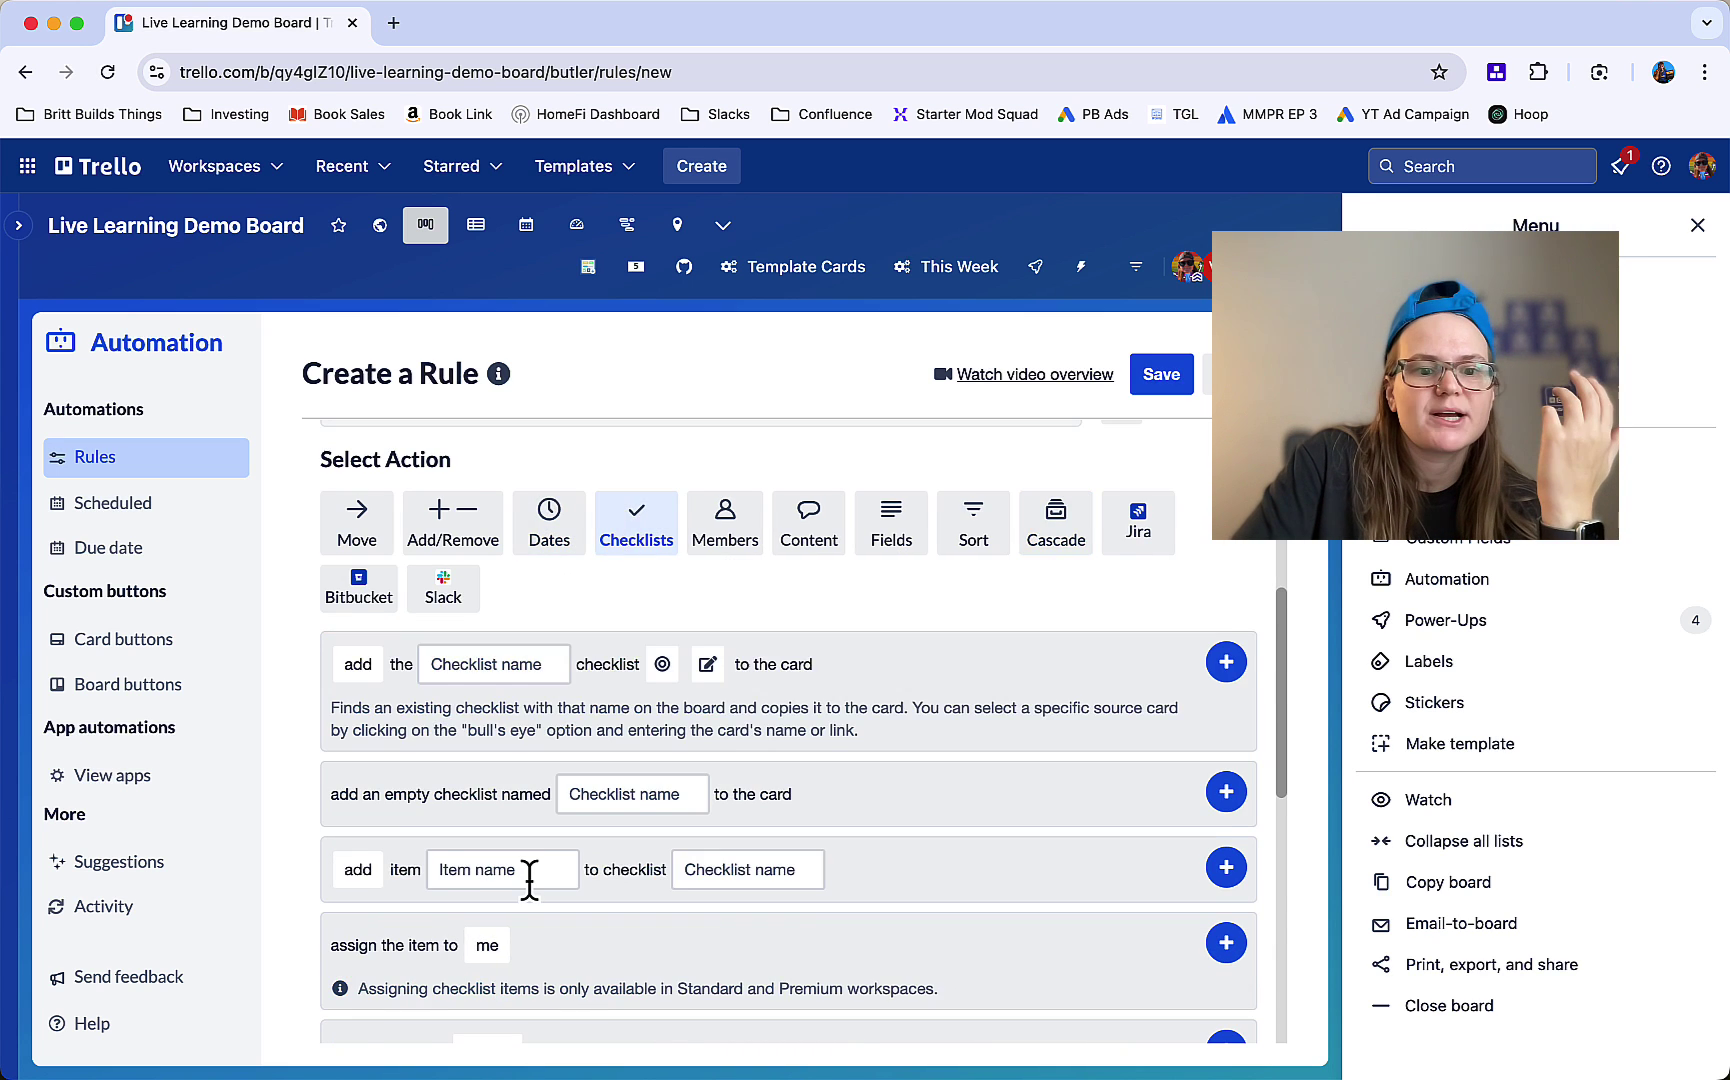
{"action": "scroll", "coordinate": [529, 879], "scroll_direction": "down", "scroll_amount": 4}
{"action": "left_click", "coordinate": [488, 663]}
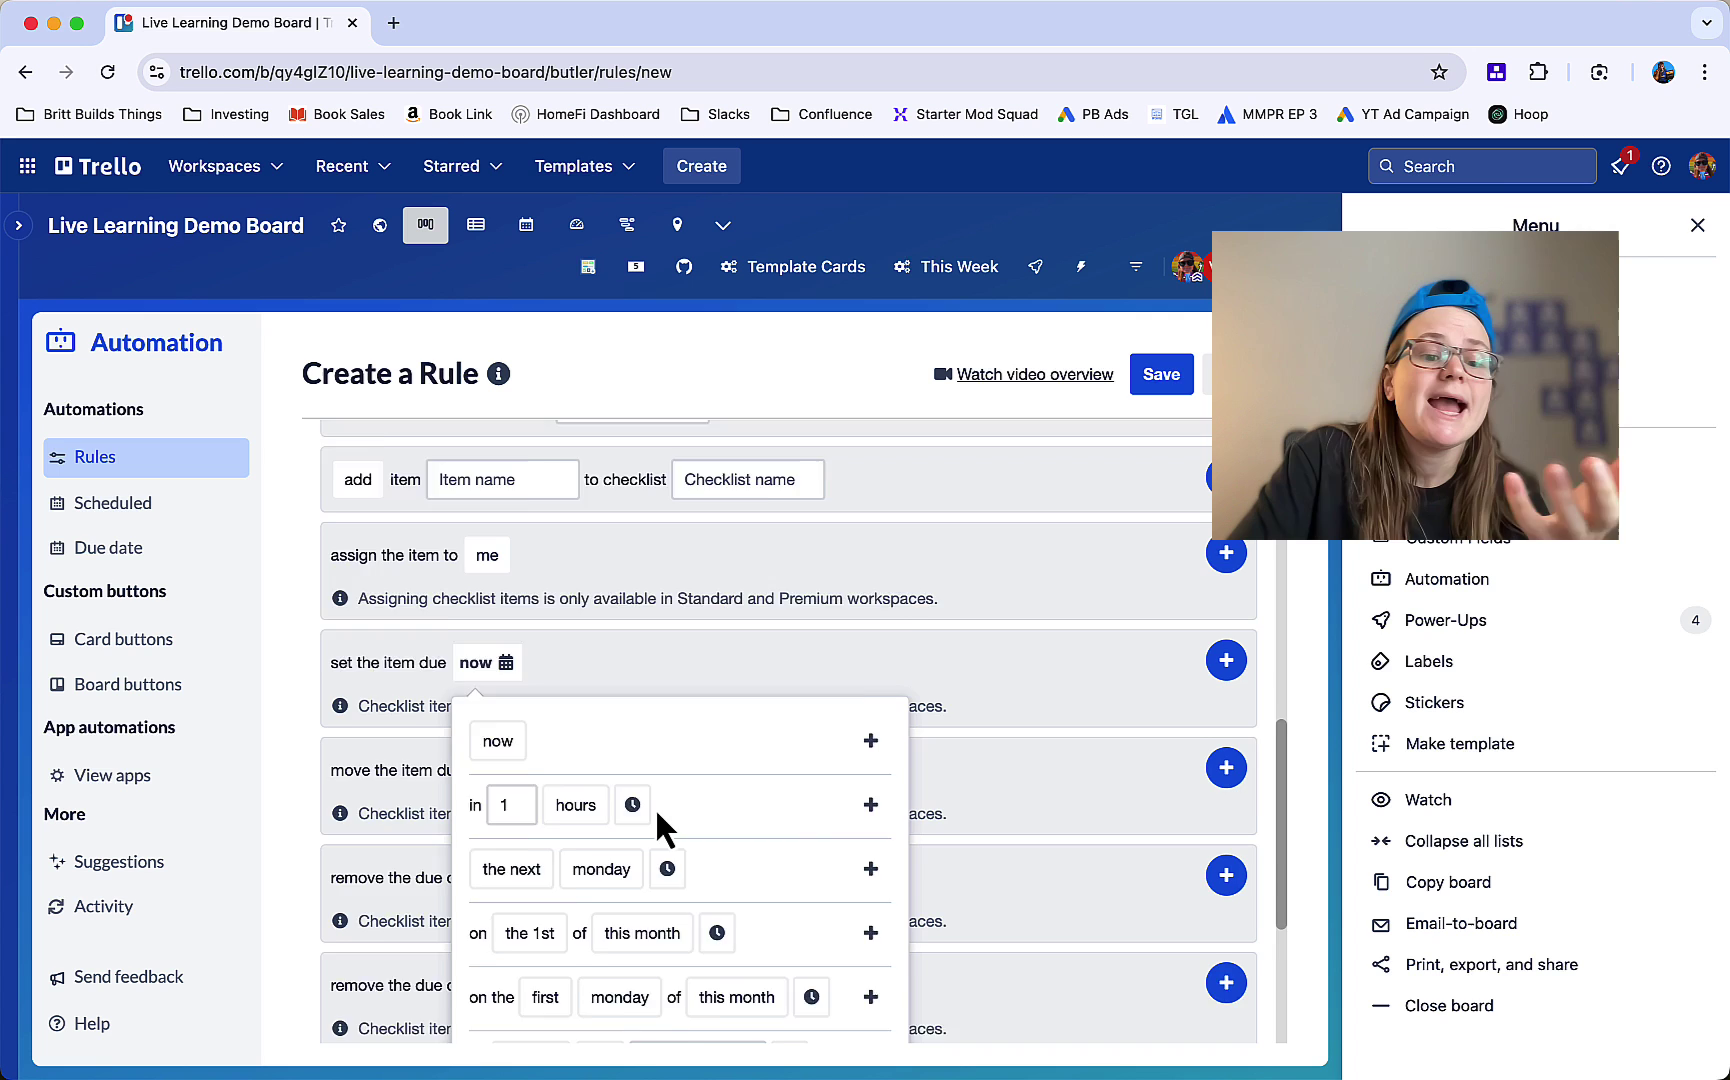
{"action": "scroll", "coordinate": [660, 815], "scroll_direction": "down", "scroll_amount": 2}
{"action": "left_click", "coordinate": [745, 945]}
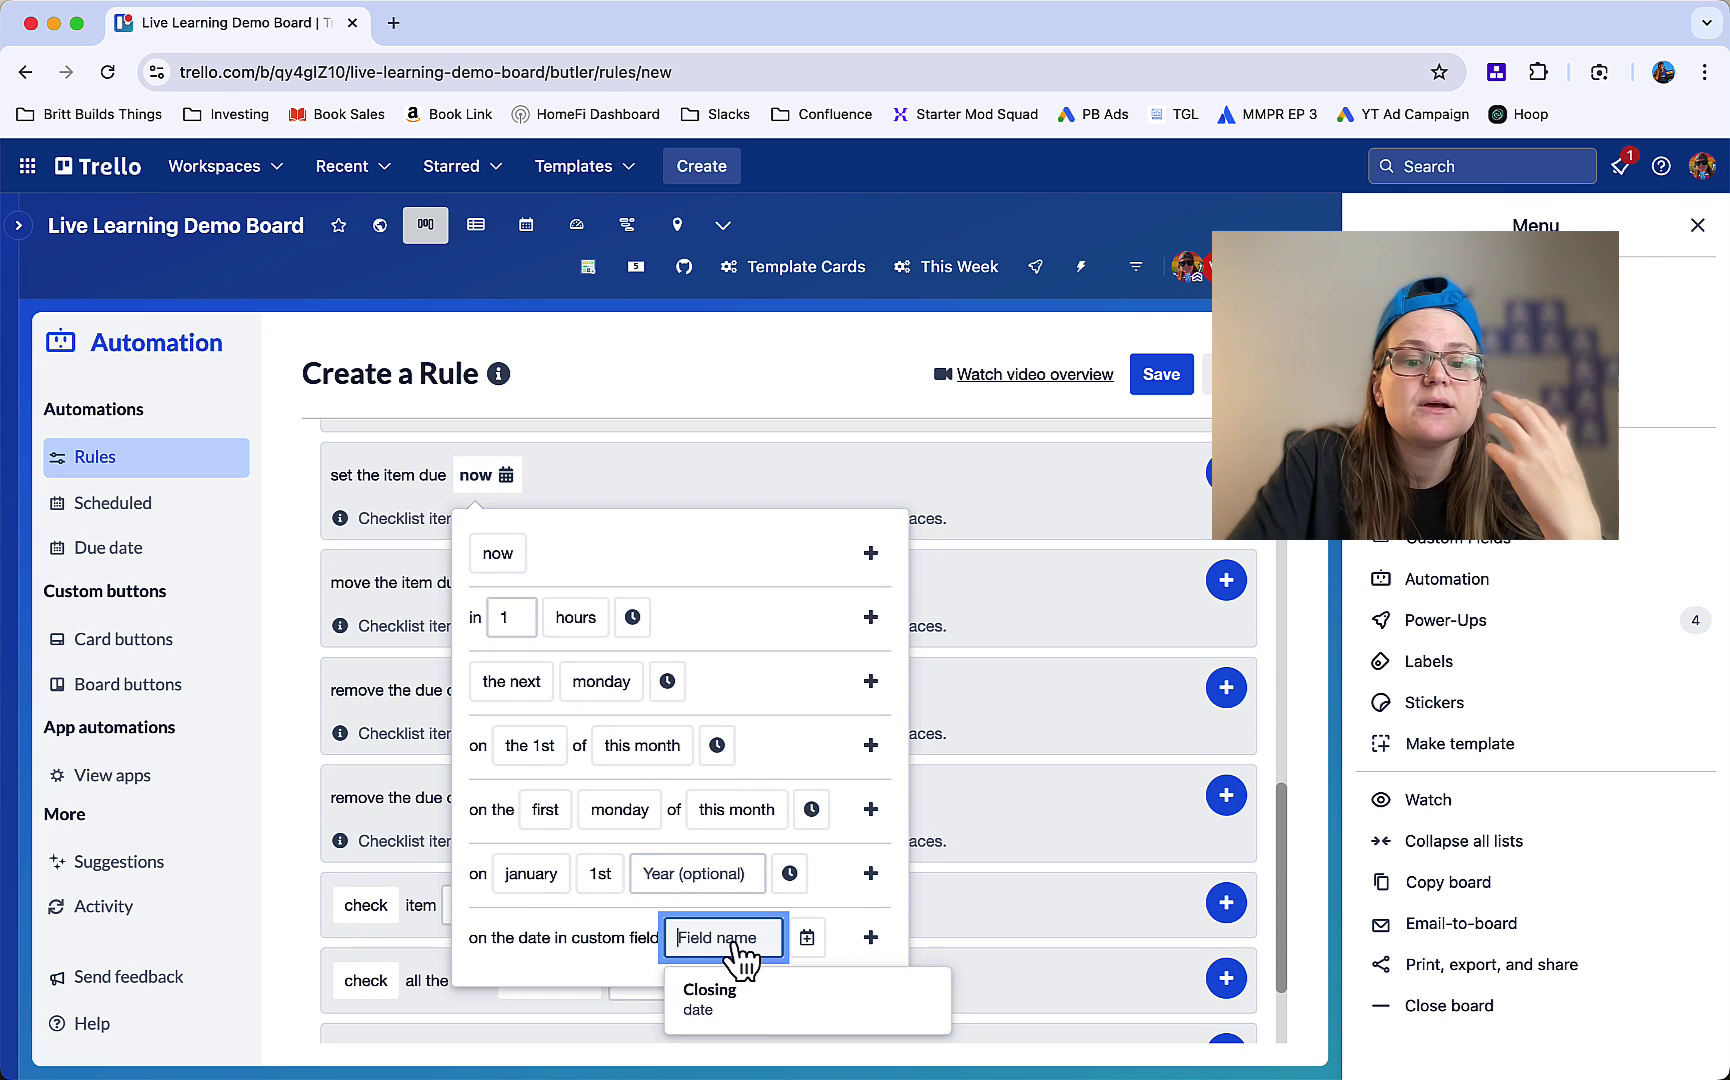
{"action": "left_click", "coordinate": [753, 996]}
{"action": "left_click", "coordinate": [807, 938]}
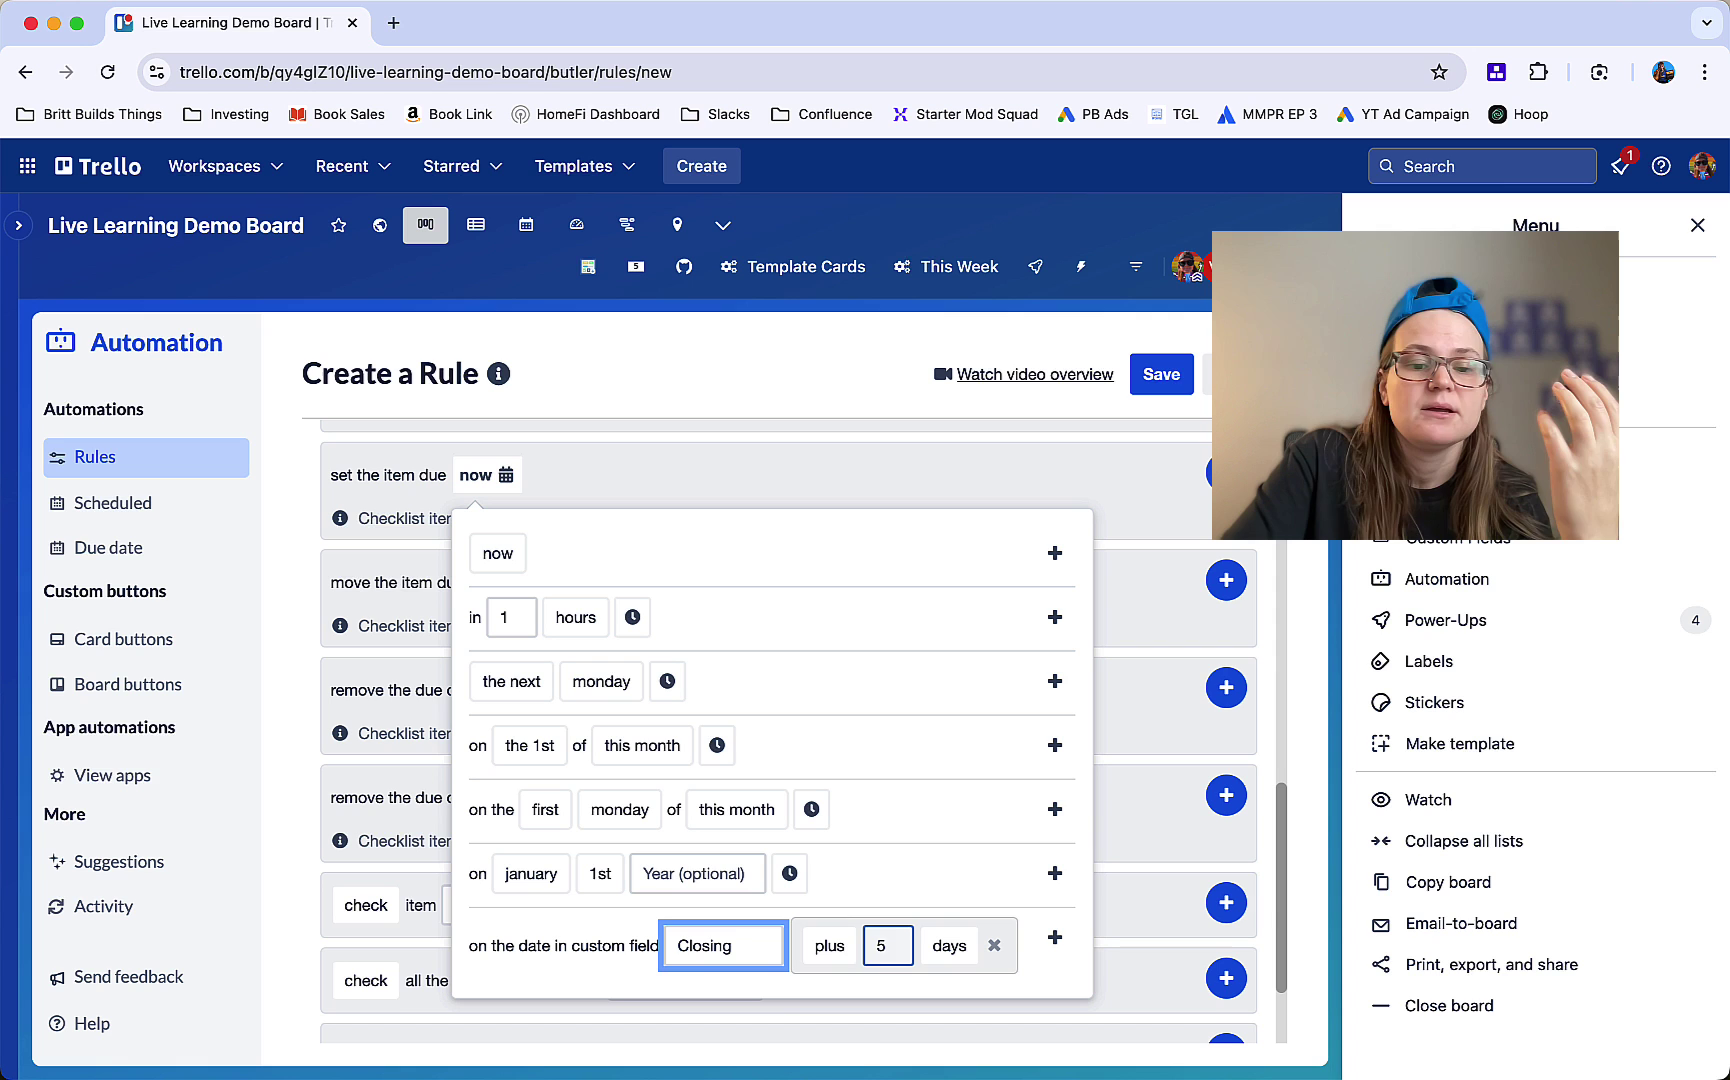
{"action": "left_click", "coordinate": [829, 945]}
{"action": "left_click", "coordinate": [843, 1025]}
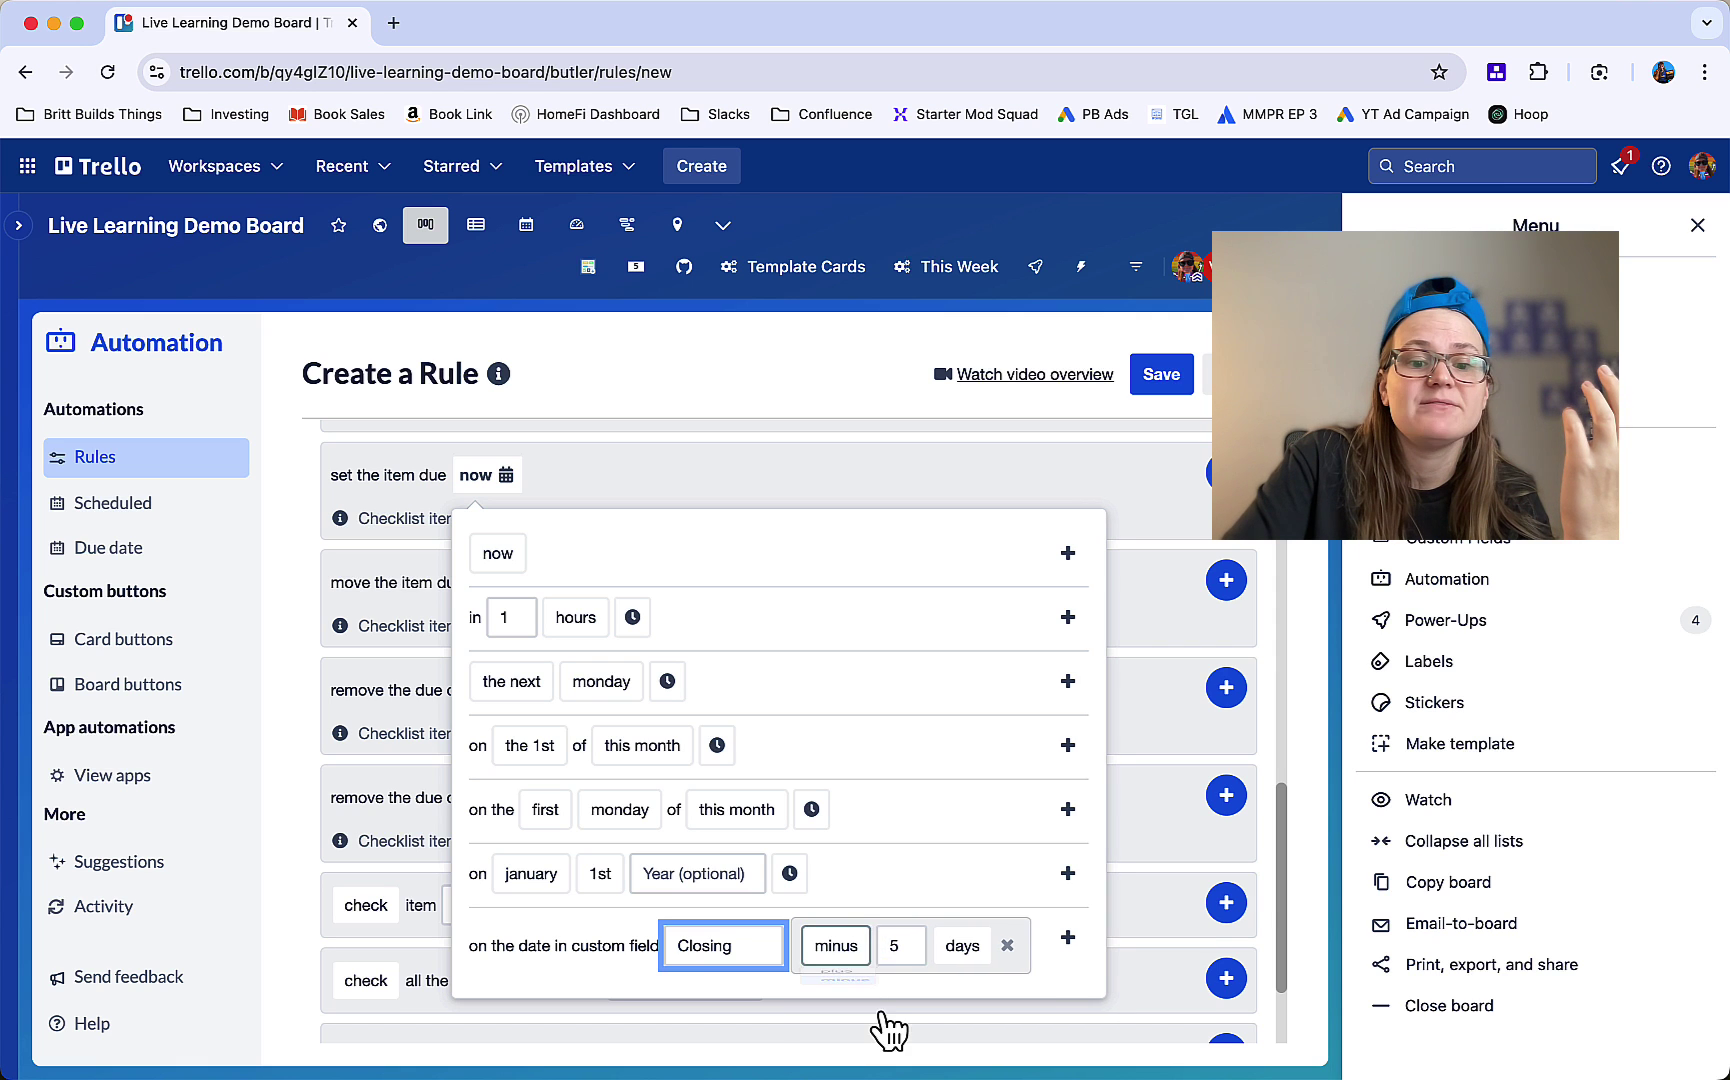
{"action": "left_click", "coordinate": [1068, 945]}
{"action": "scroll", "coordinate": [914, 519], "scroll_direction": "up", "scroll_amount": 5}
{"action": "left_click", "coordinate": [1226, 712]}
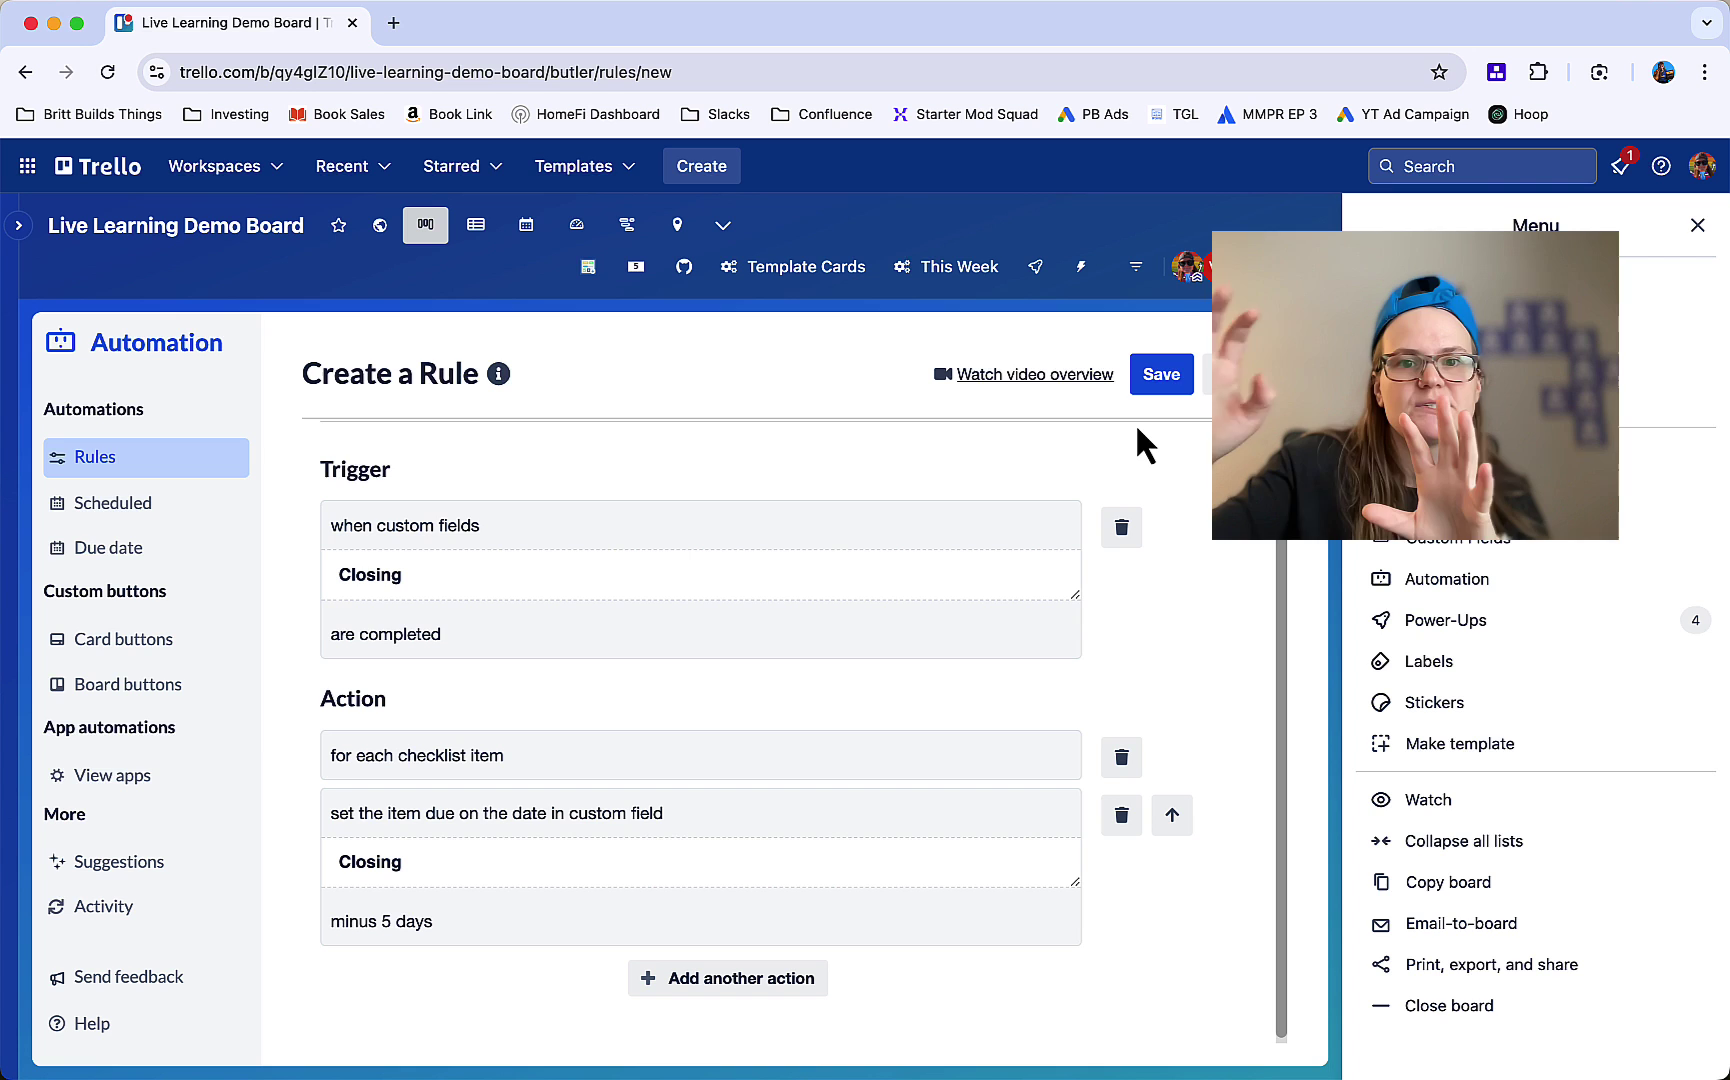
{"action": "scroll", "coordinate": [820, 595], "scroll_direction": "down", "scroll_amount": 1}
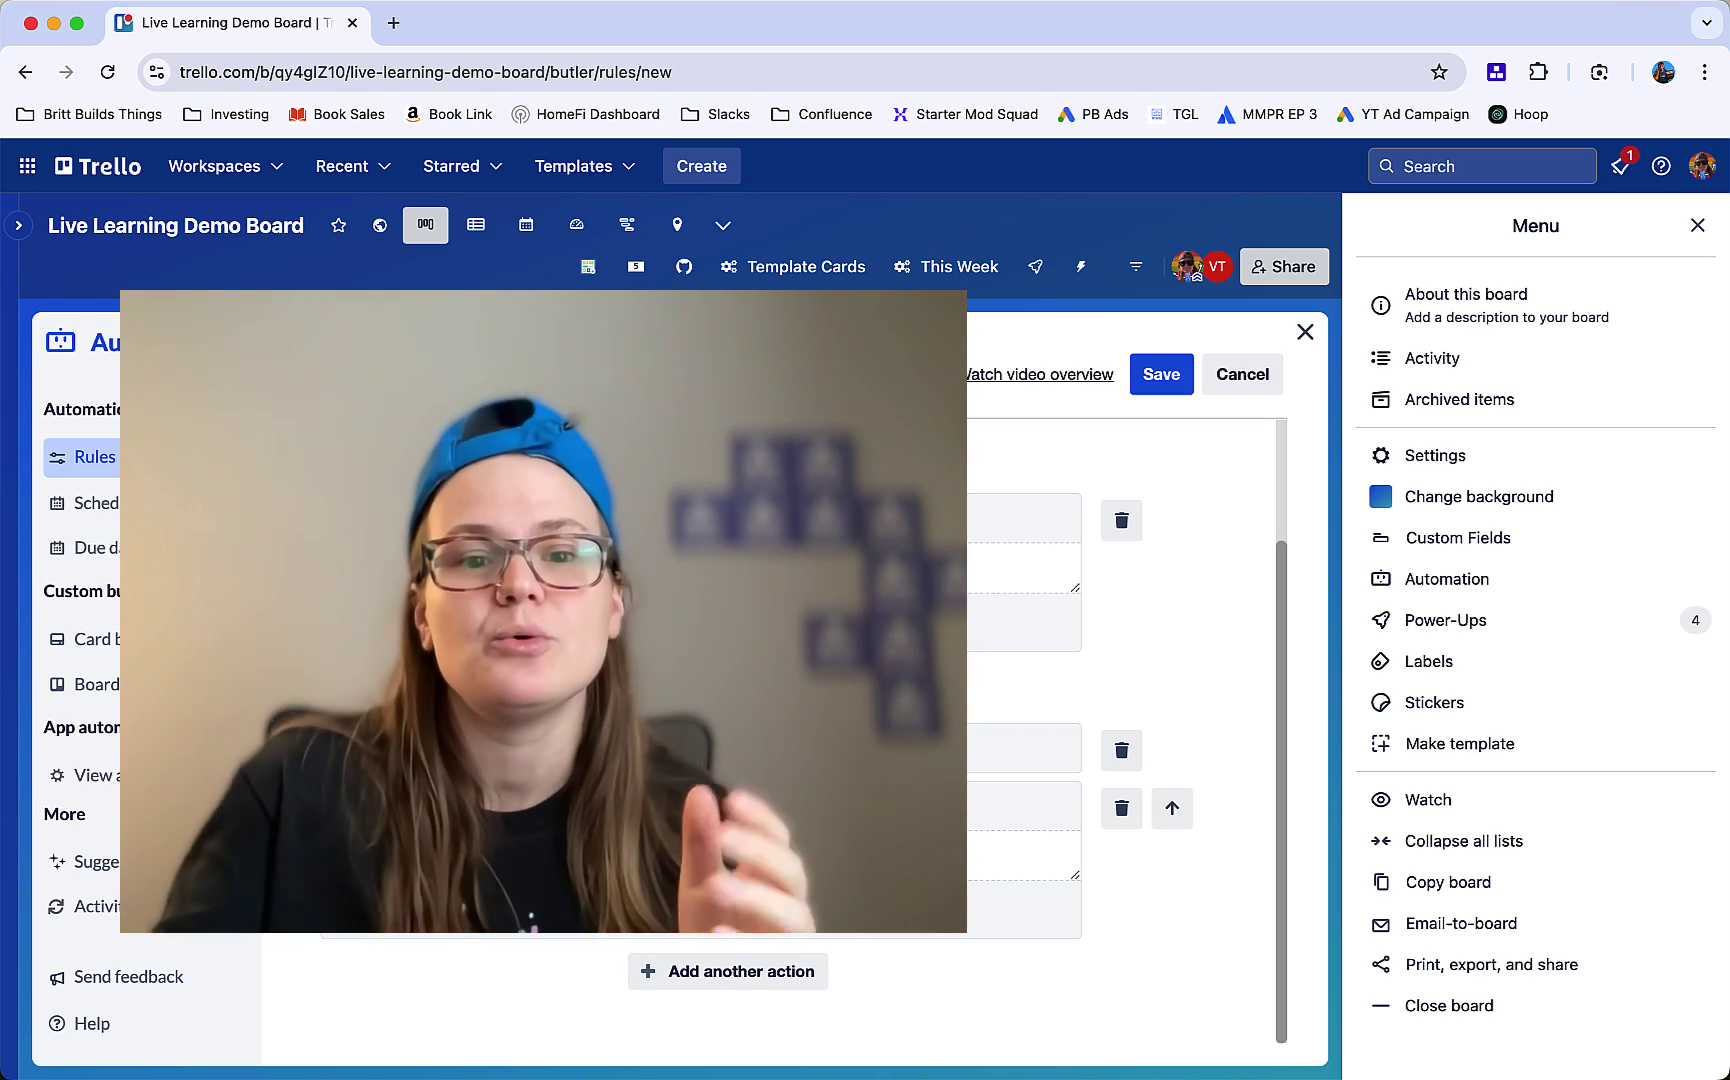
Step: Go to trello.substack.com in a new tab and read the 'Creating dynamic/relative checklist due dates' post
{"action": "key", "text": "super+t"}
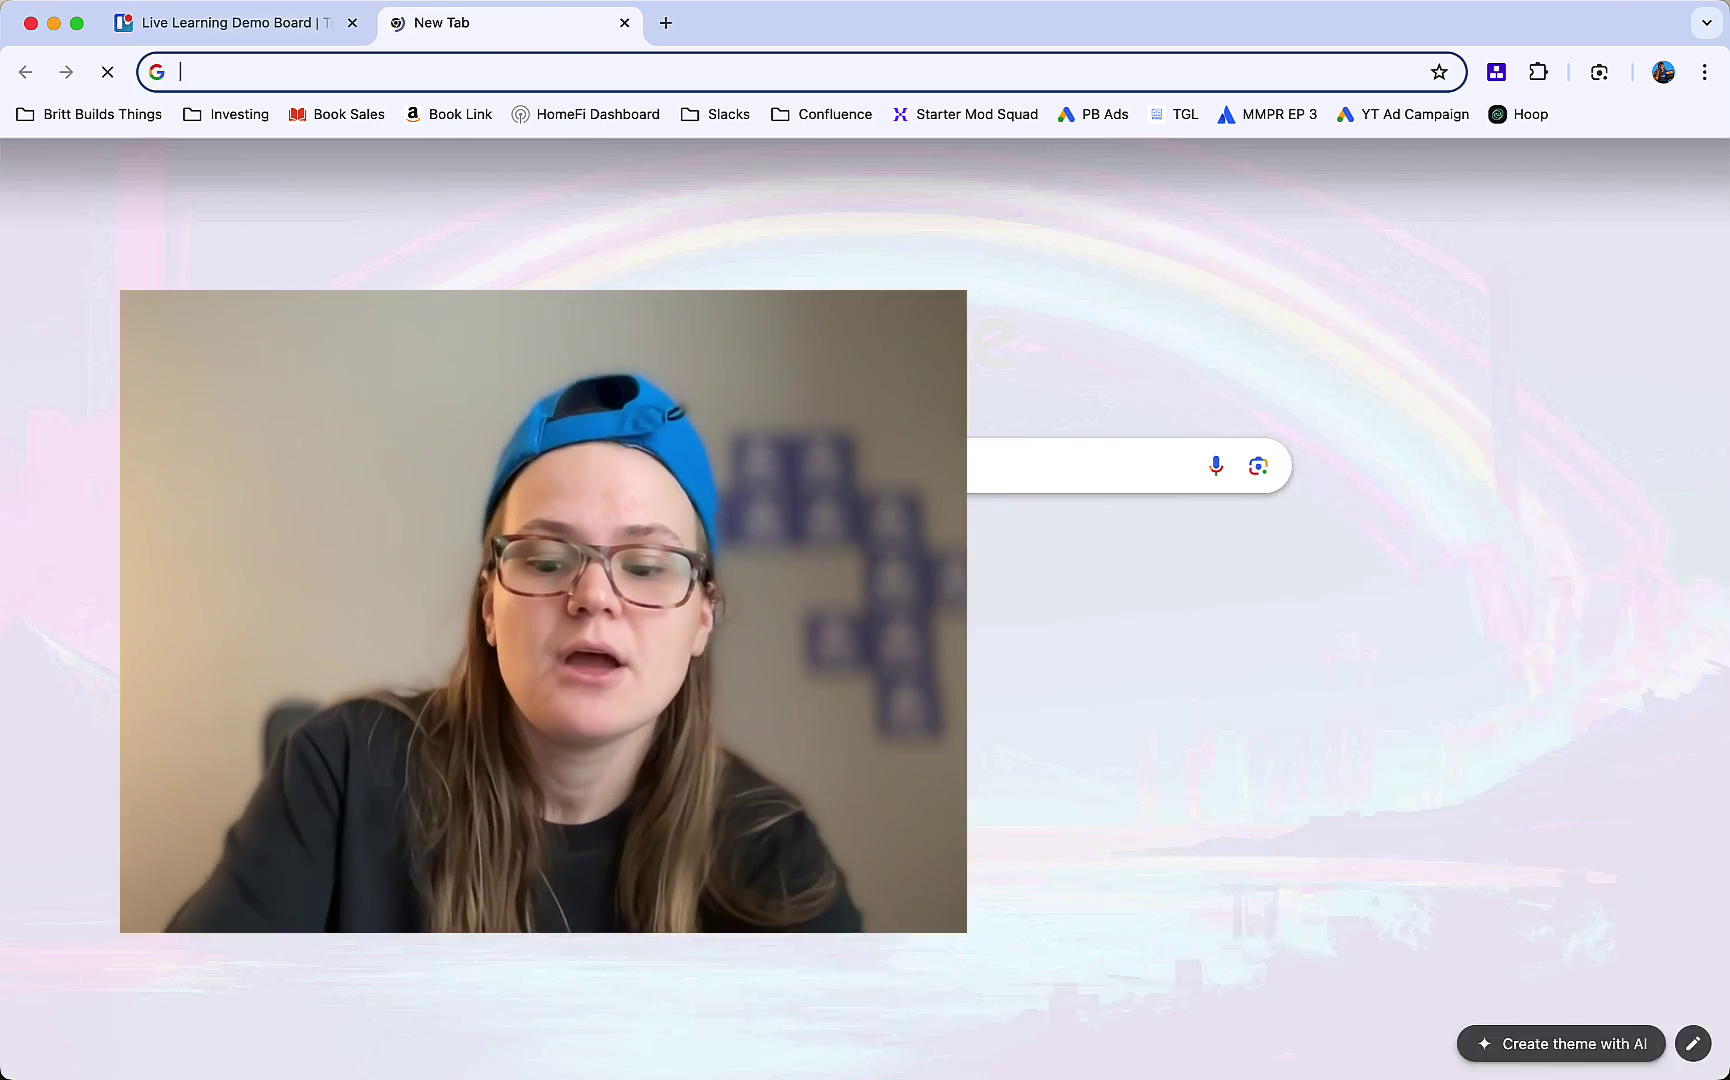
{"action": "type", "text": "trello.substack.com"}
{"action": "key", "text": "Return"}
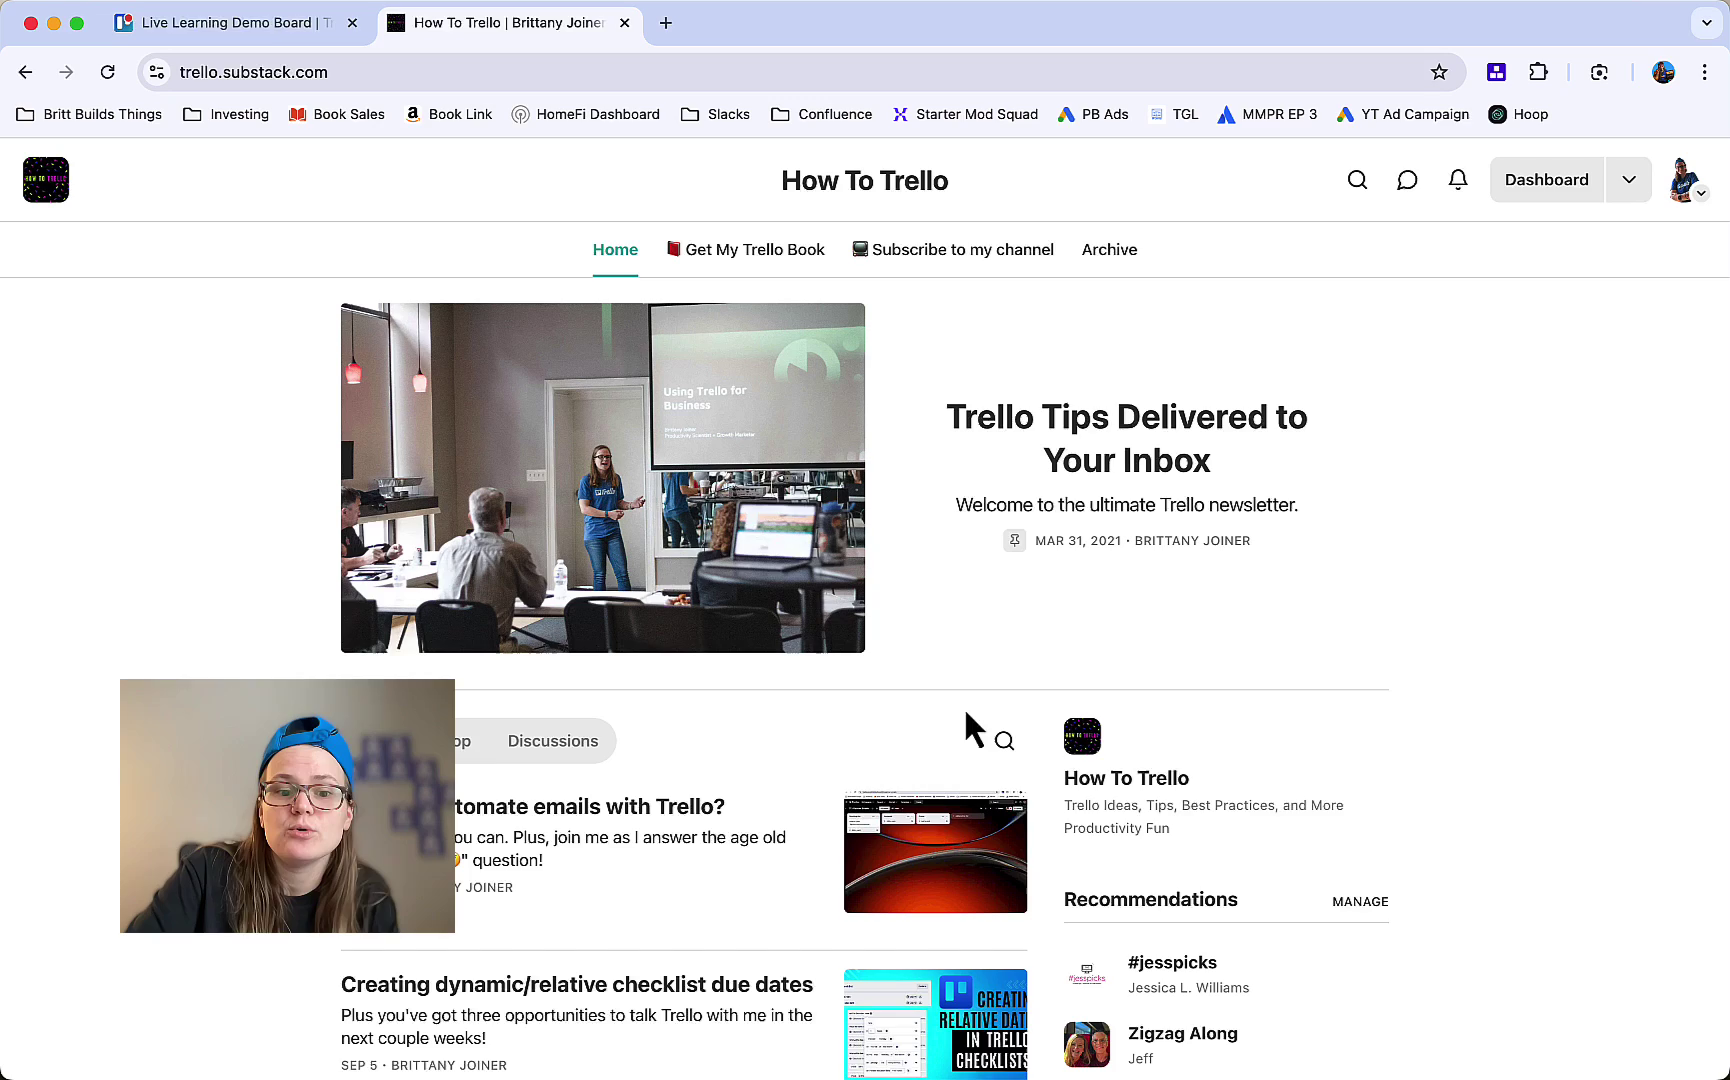
{"action": "scroll", "coordinate": [545, 848], "scroll_direction": "down", "scroll_amount": 2}
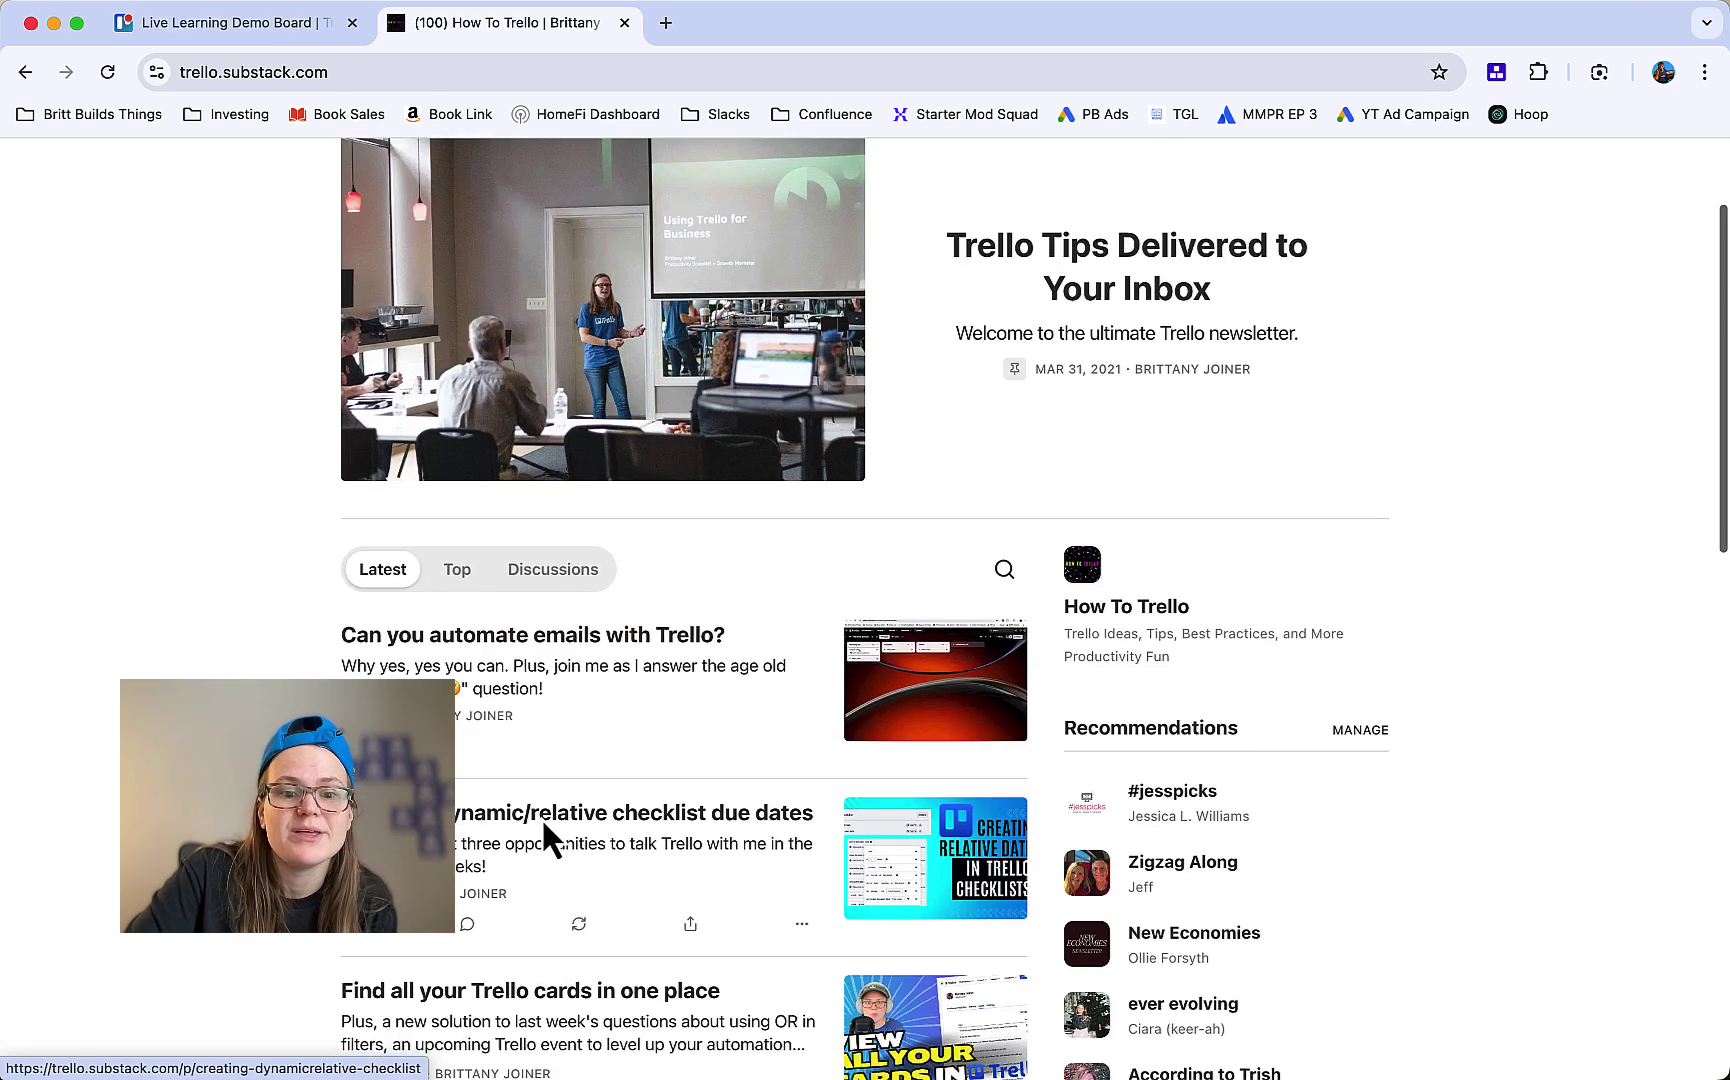
{"action": "left_click", "coordinate": [541, 816]}
{"action": "scroll", "coordinate": [970, 700], "scroll_direction": "down", "scroll_amount": 10}
{"action": "scroll", "coordinate": [970, 700], "scroll_direction": "down", "scroll_amount": 10}
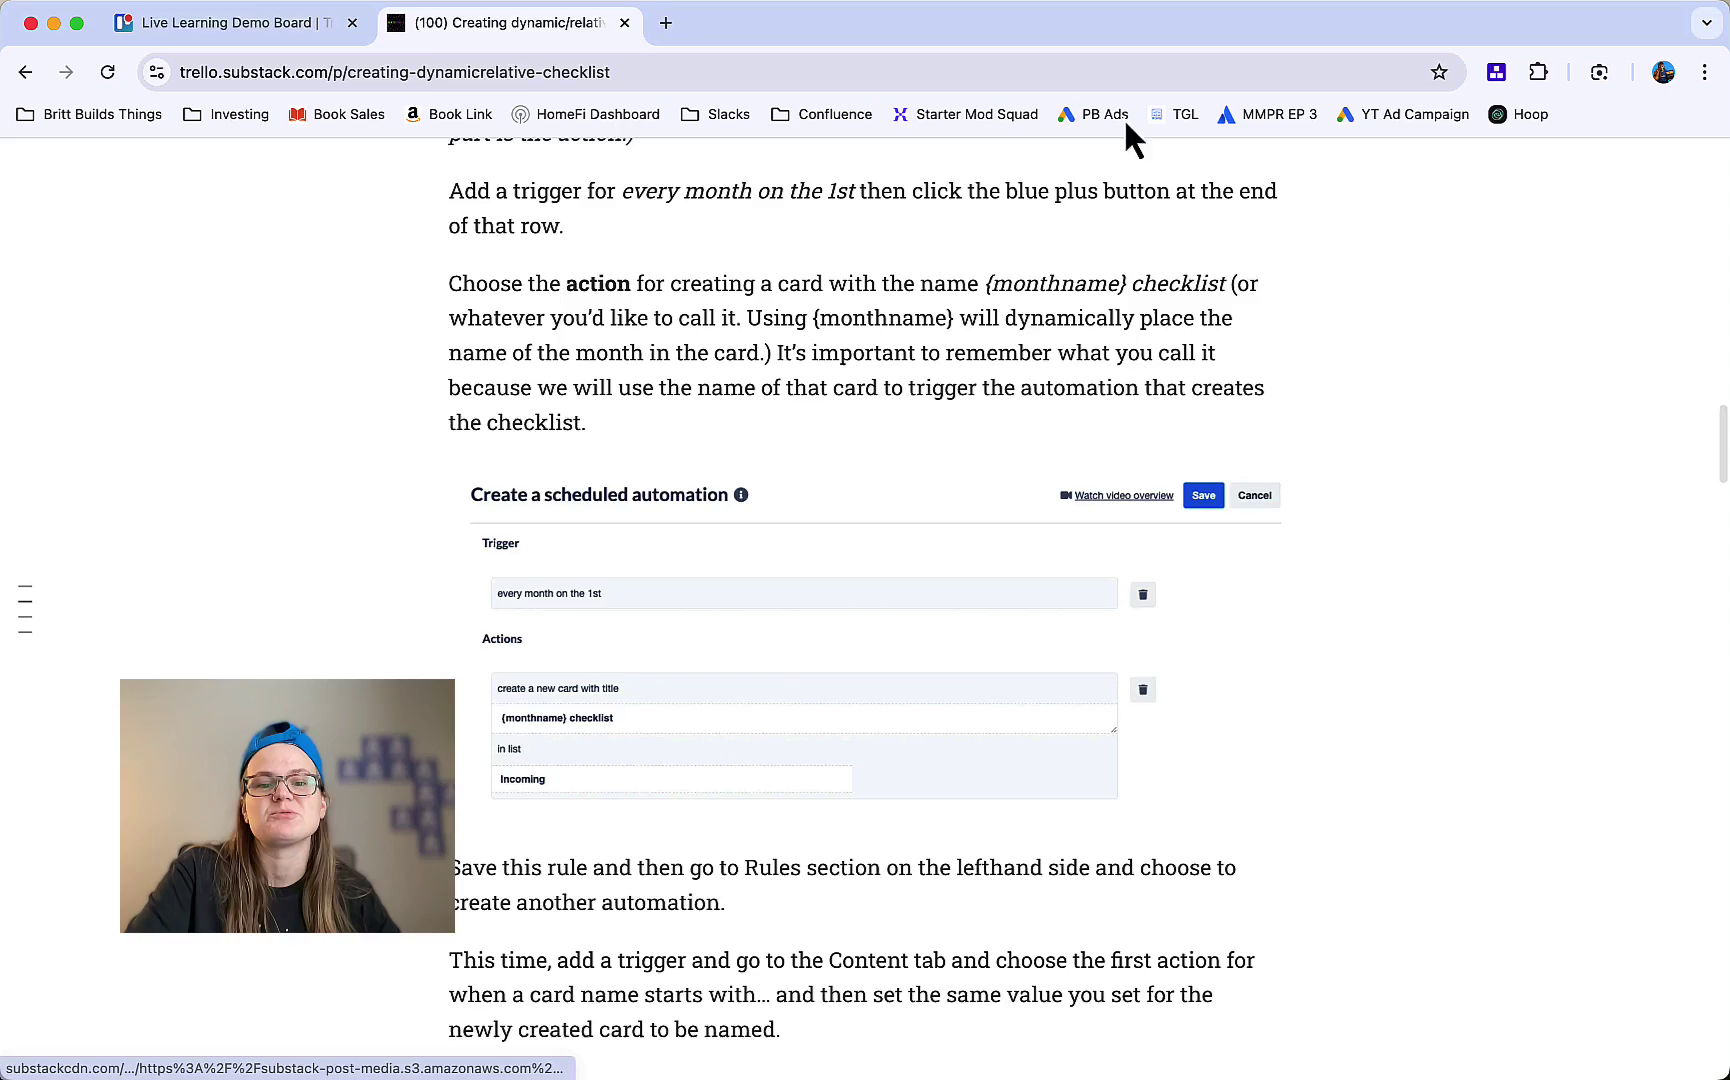
{"action": "scroll", "coordinate": [1130, 140], "scroll_direction": "down", "scroll_amount": 1}
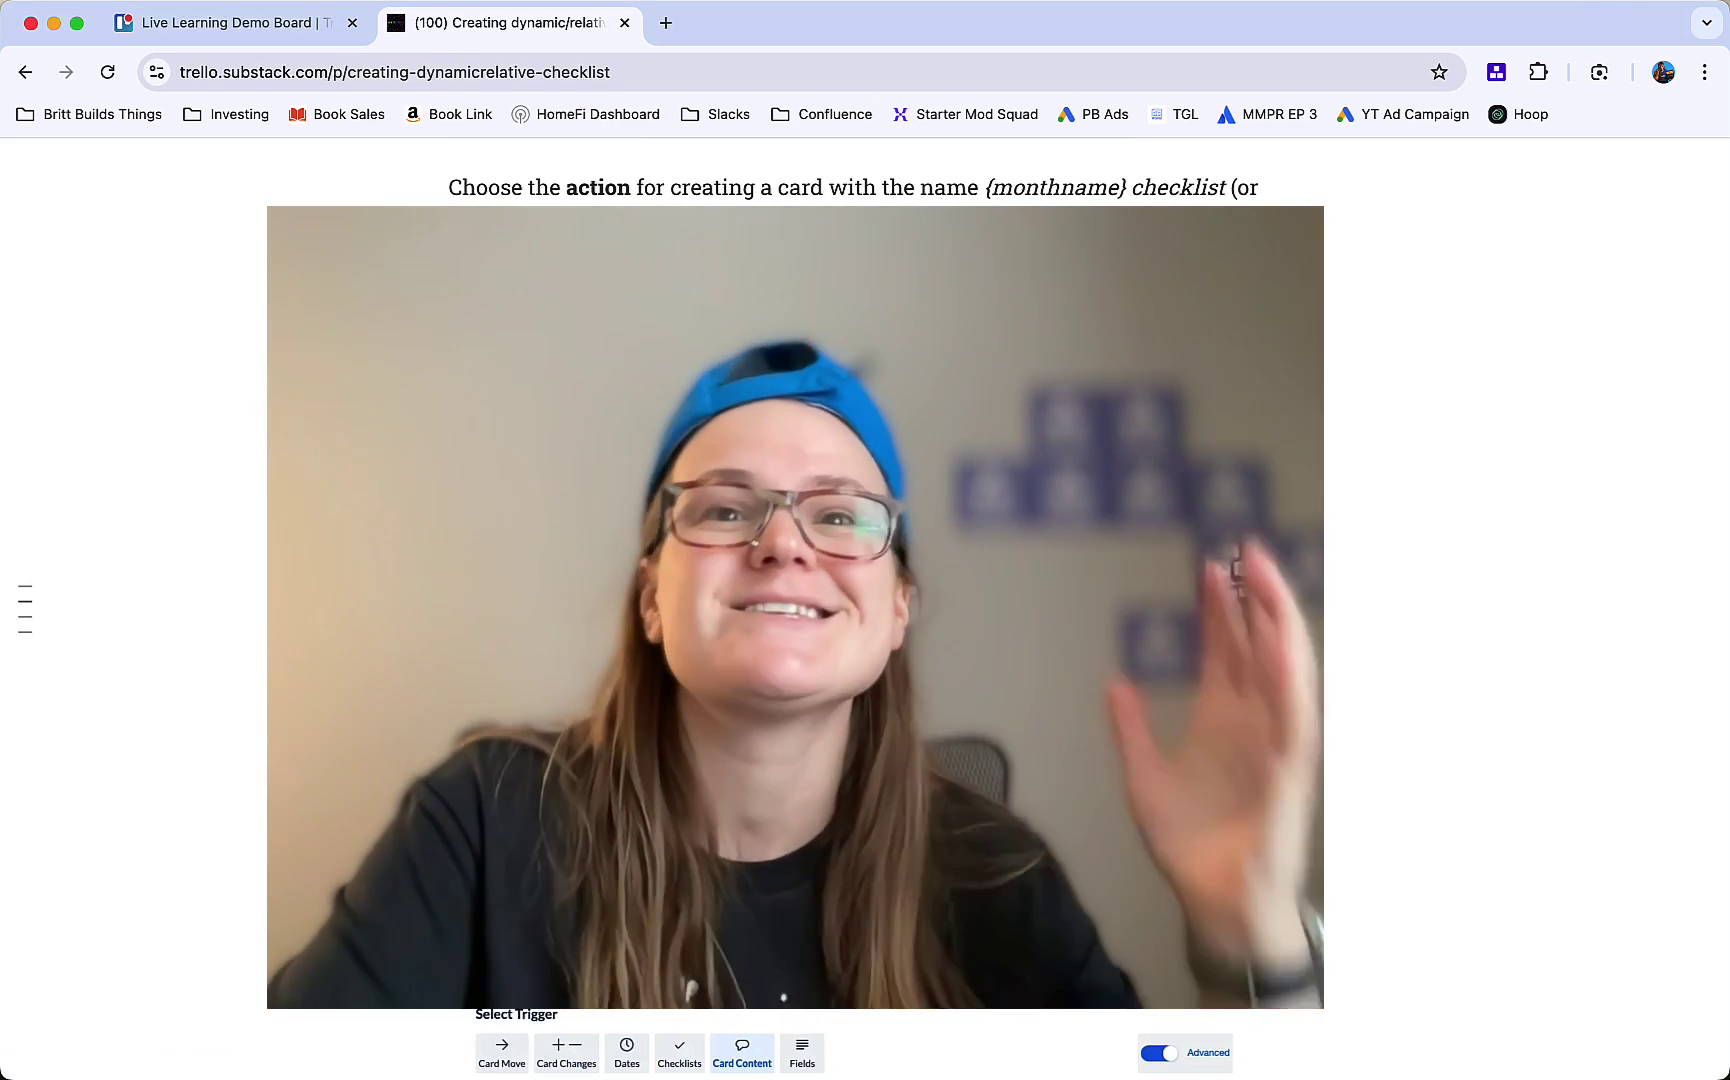